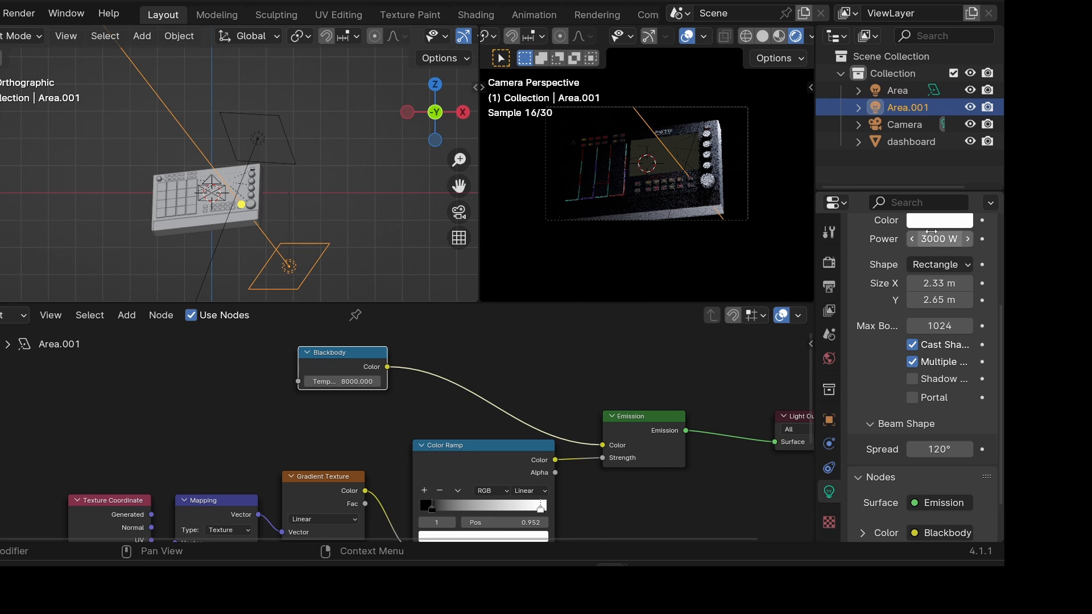
Set the power of the Area.001 light to 500 W.
double_click(952, 241)
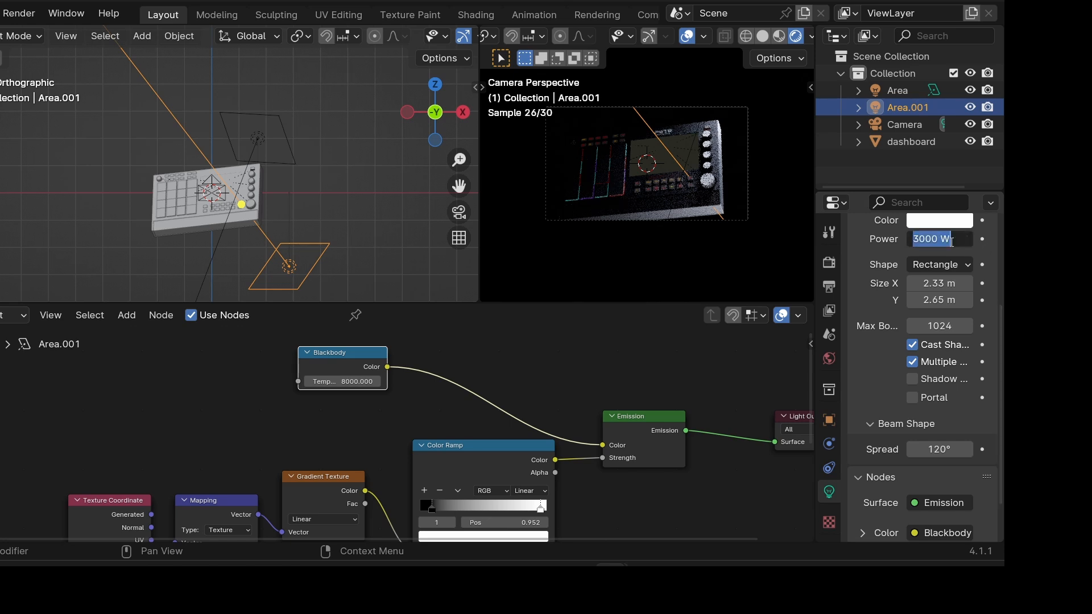
type("500")
key("Return")
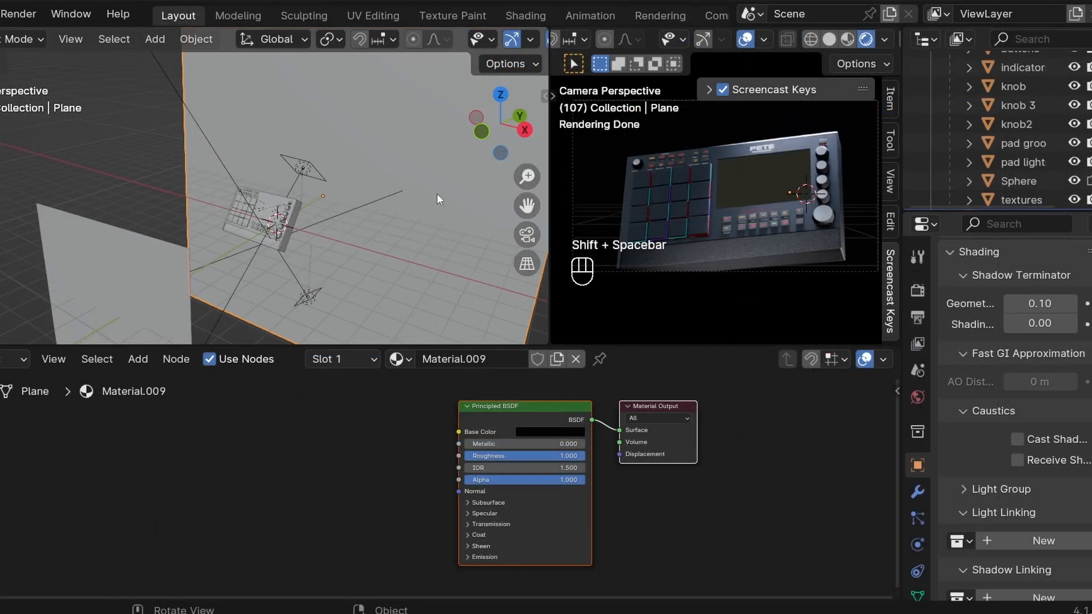
Examine the finished scene from several angles, checking how the area lights and planes are arranged around the dashboard.
left_click_drag(527, 206, 398, 241)
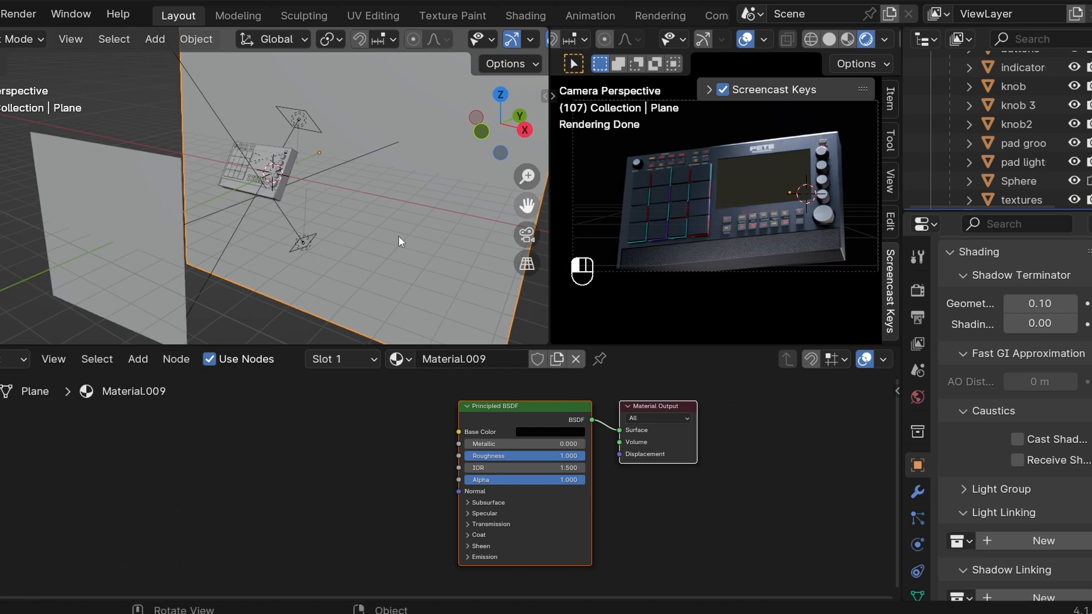
scroll(269, 247, "up", 3)
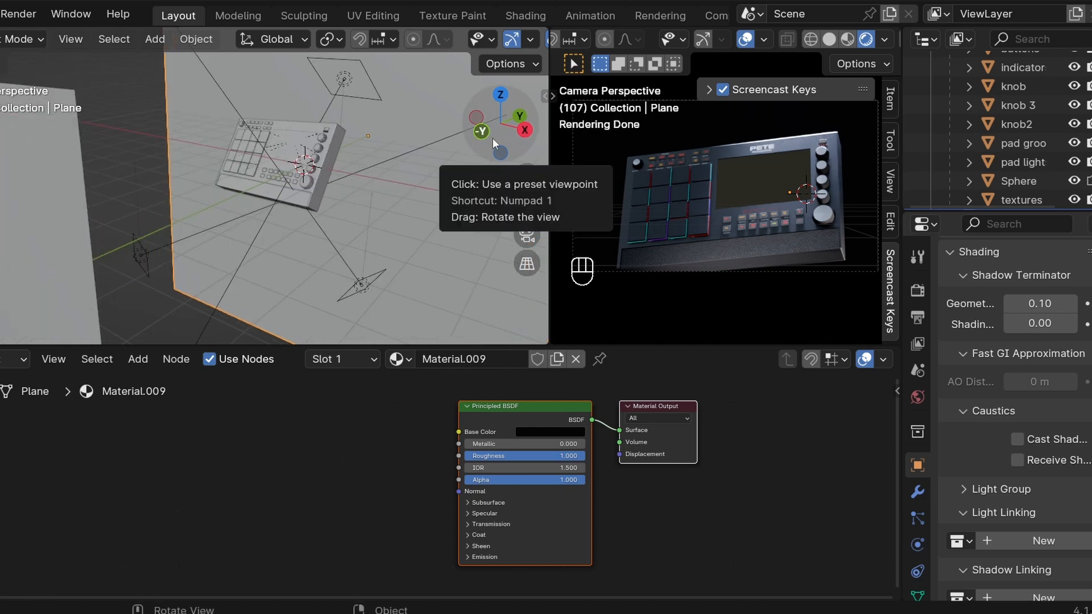
left_click_drag(482, 140, 452, 145)
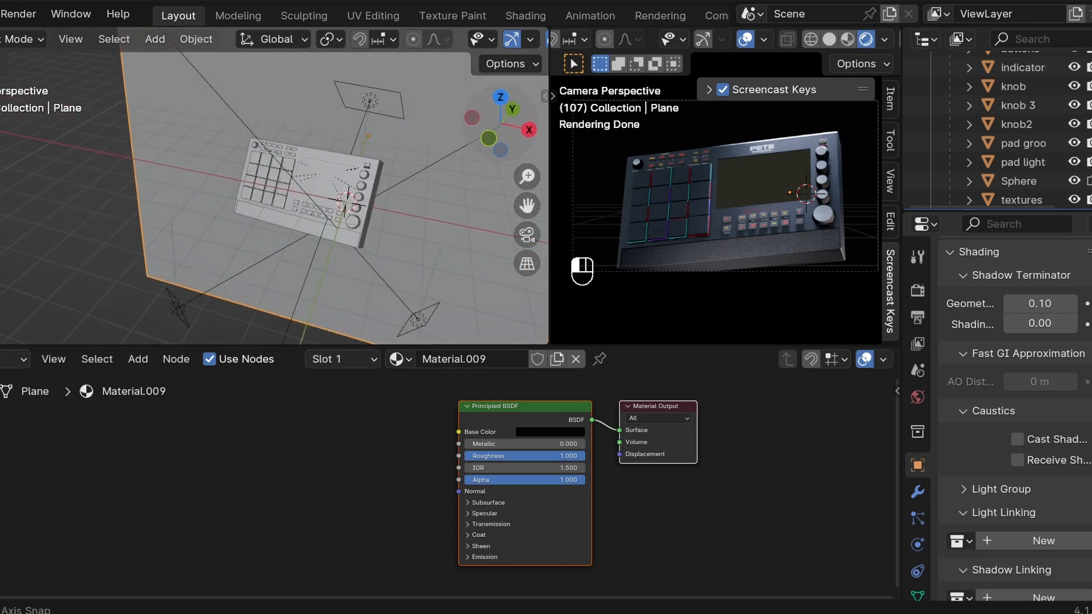
left_click(360, 182)
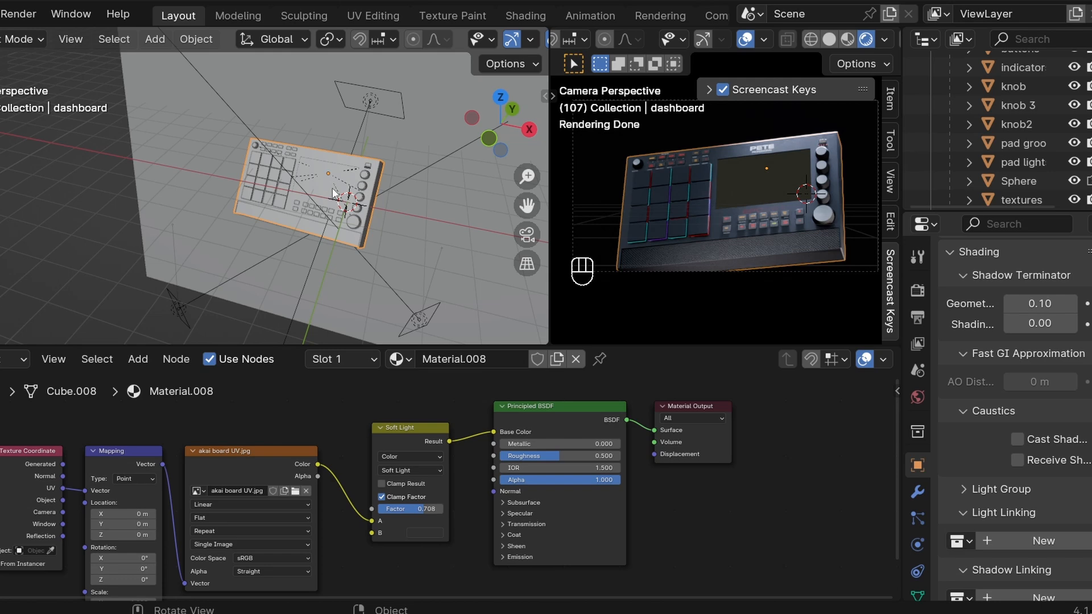
scroll(377, 159, "down", 4)
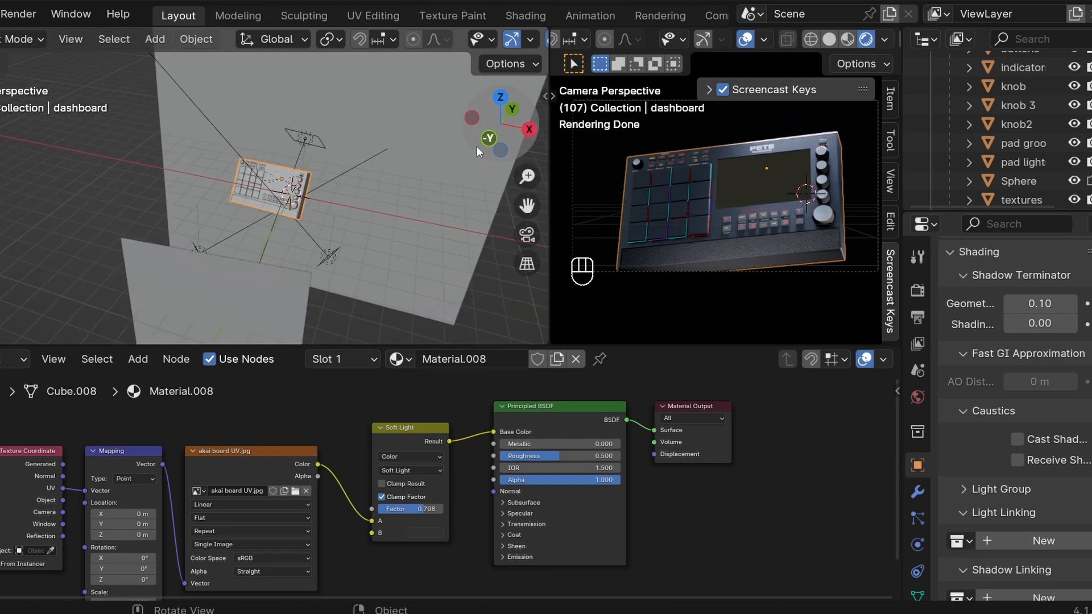
left_click_drag(466, 139, 352, 140)
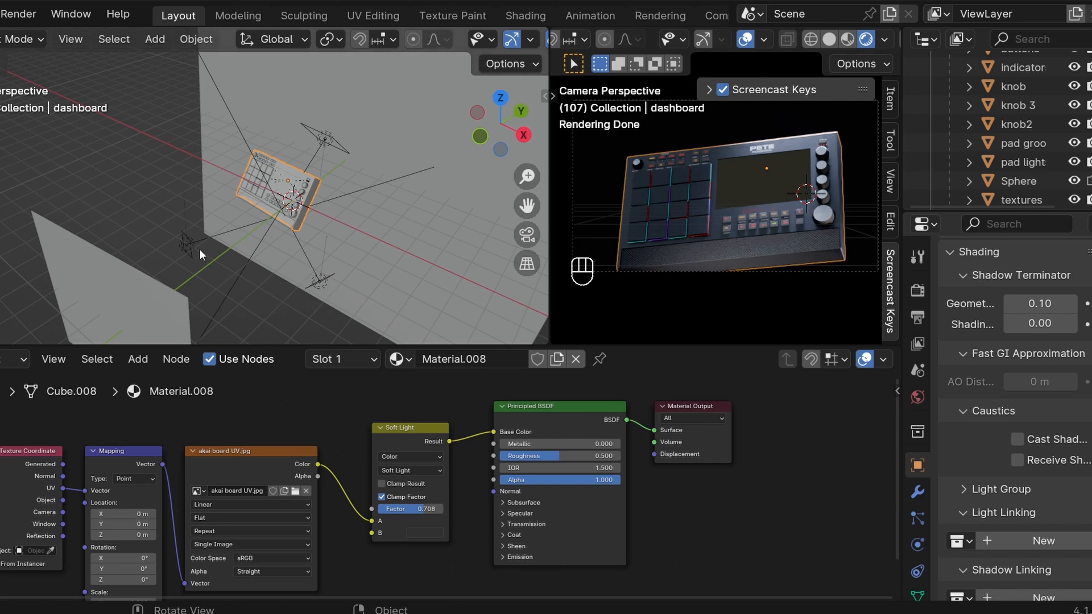
scroll(341, 219, "down", 2)
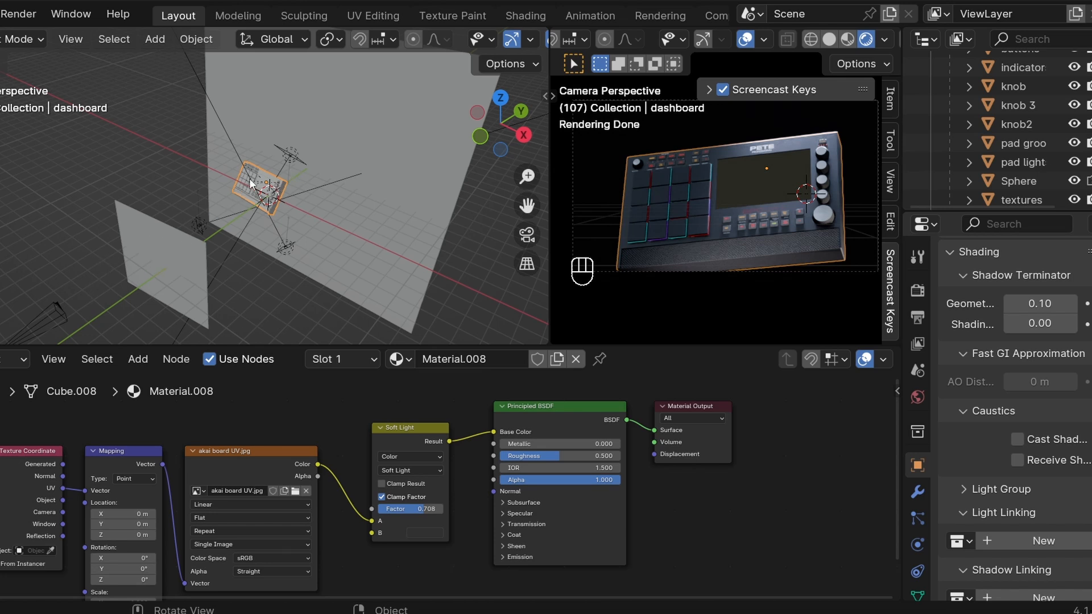
middle_click_drag(364, 162, 484, 141)
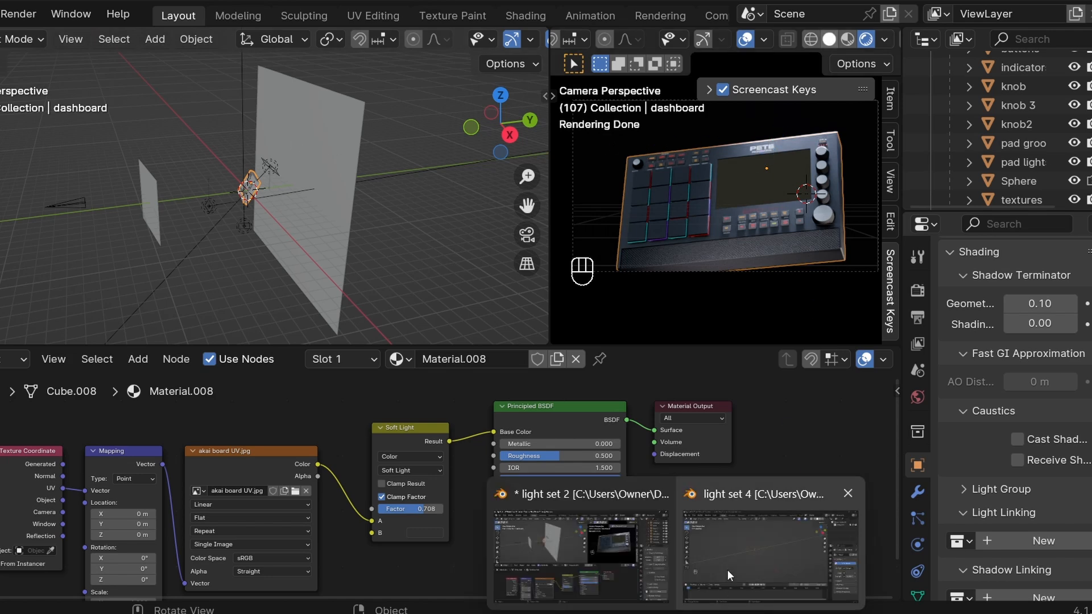
Switch to the Blender window with the light set 4 file and paste the copied dashboard objects into its scene.
left_click(727, 569)
left_click_drag(834, 108, 767, 177)
key("ctrl+v")
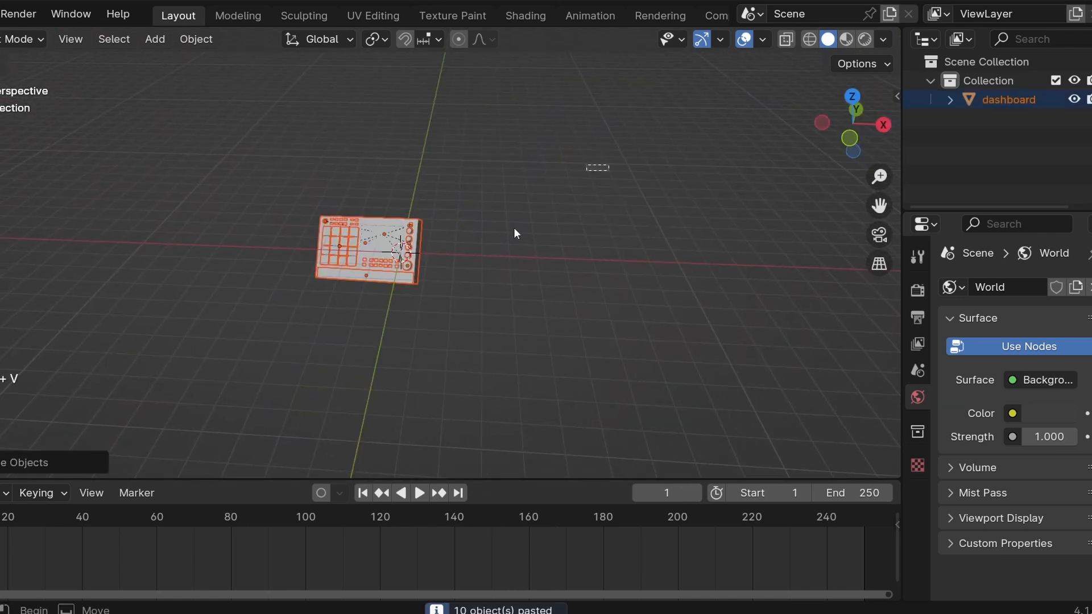
In front view, move the dashboard so that it sits roughly centred around the world origin.
scroll(524, 229, "up", 5)
left_click(849, 137)
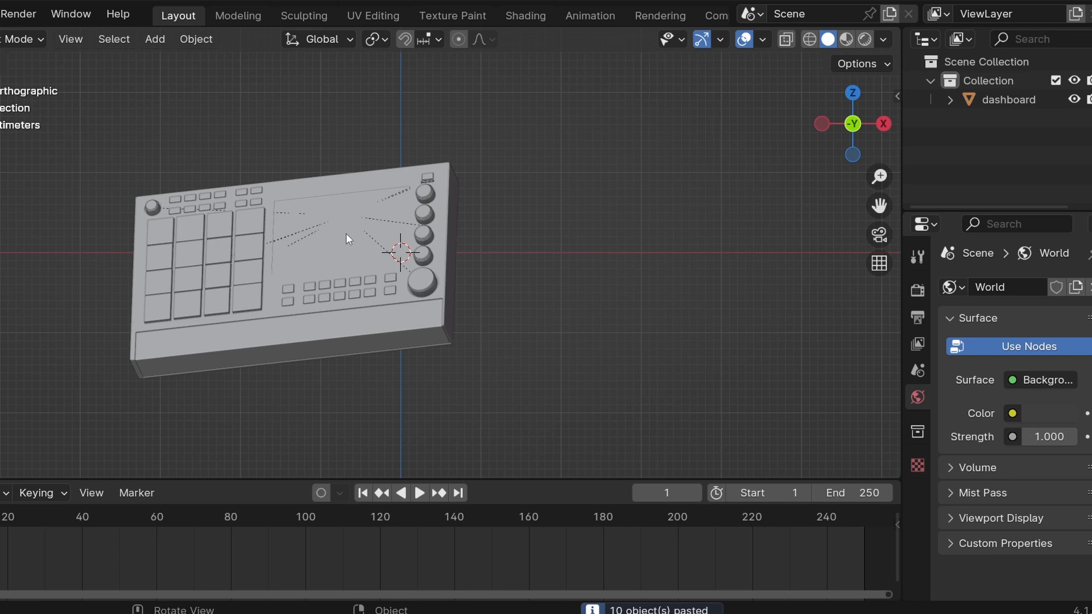
left_click(347, 234)
key("g")
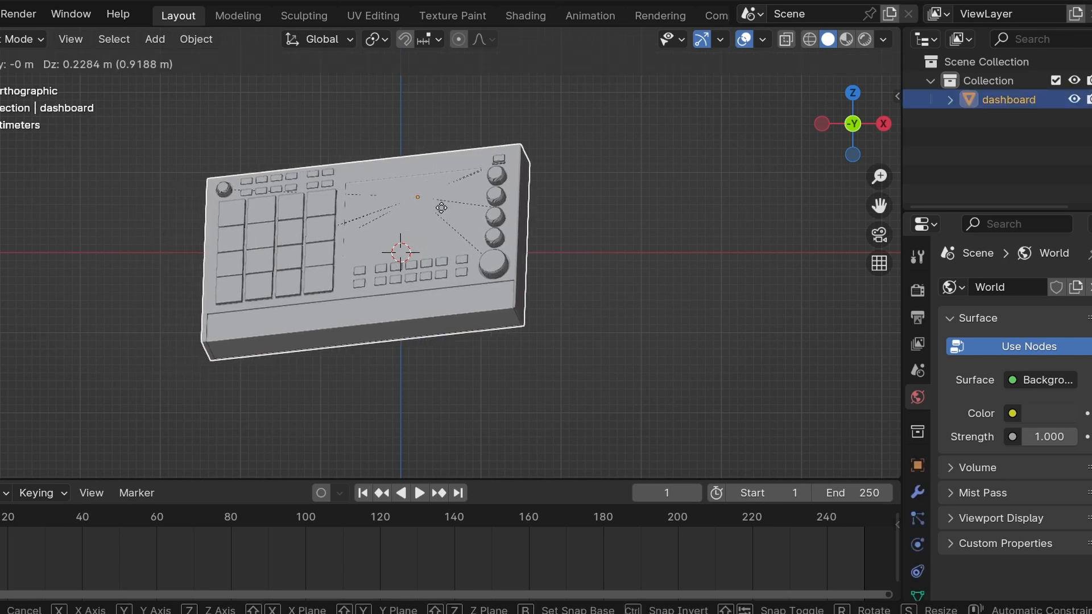
left_click(462, 215)
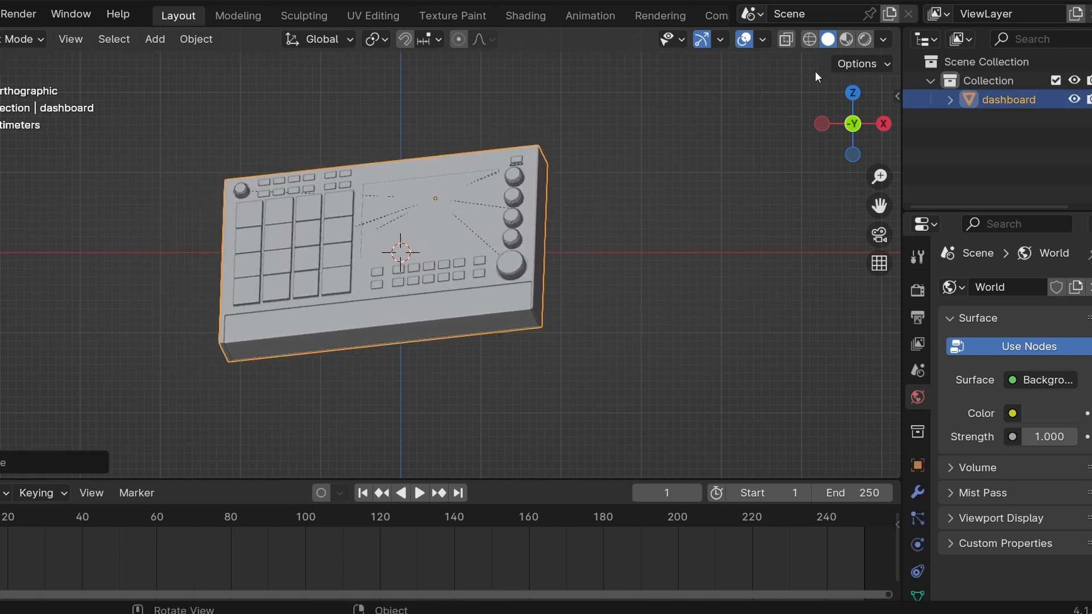
Split the 3D viewport into two side-by-side views.
left_click_drag(901, 30, 720, 55)
key("Escape")
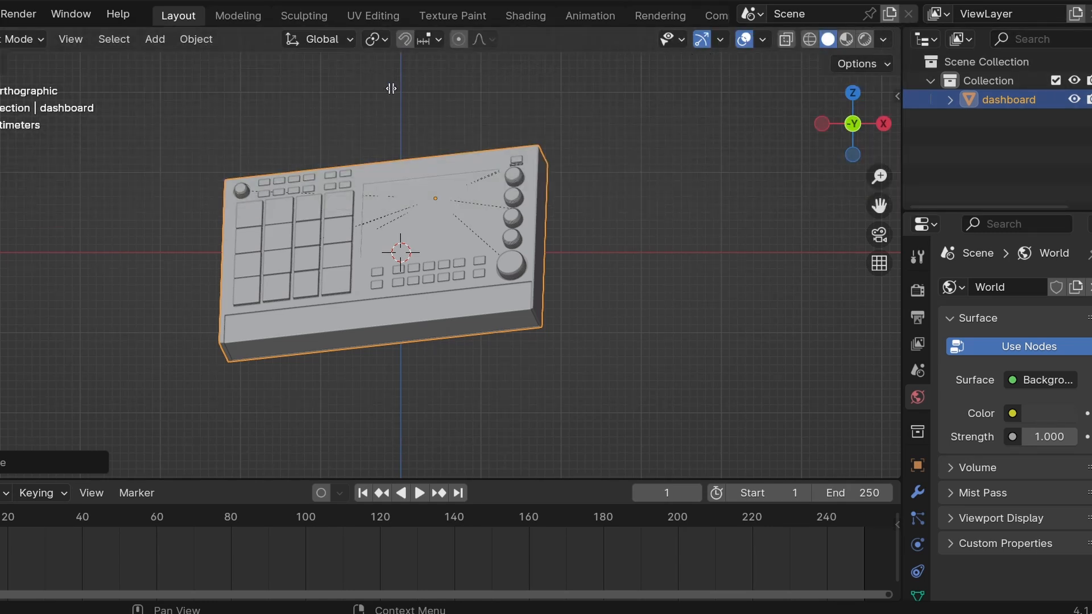
left_click_drag(392, 88, 530, 164)
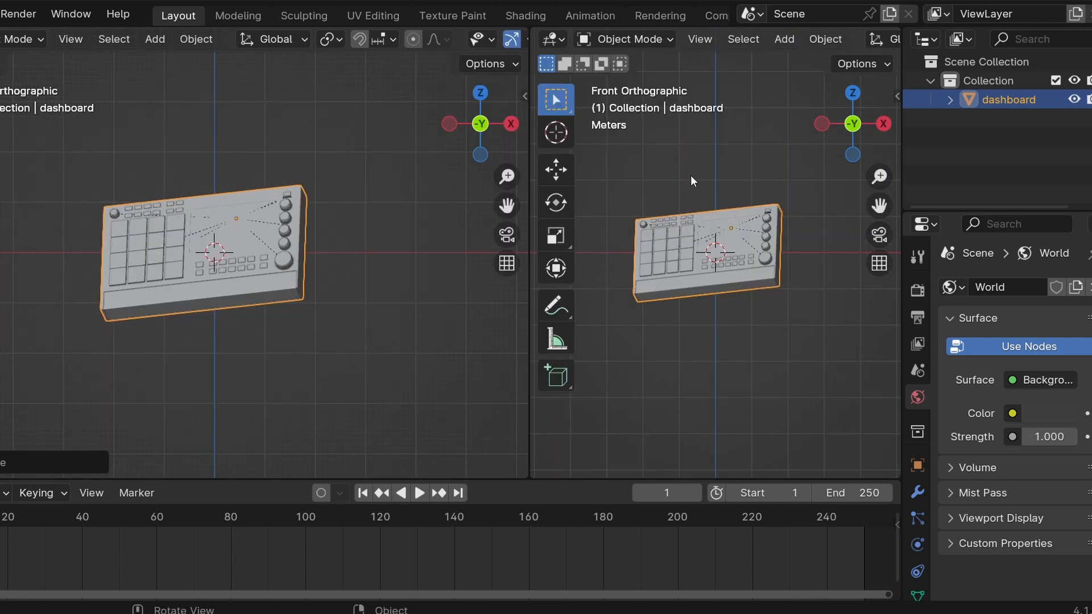
Hide the toolbar and the viewport gizmos in the newly created 3D view.
key("t")
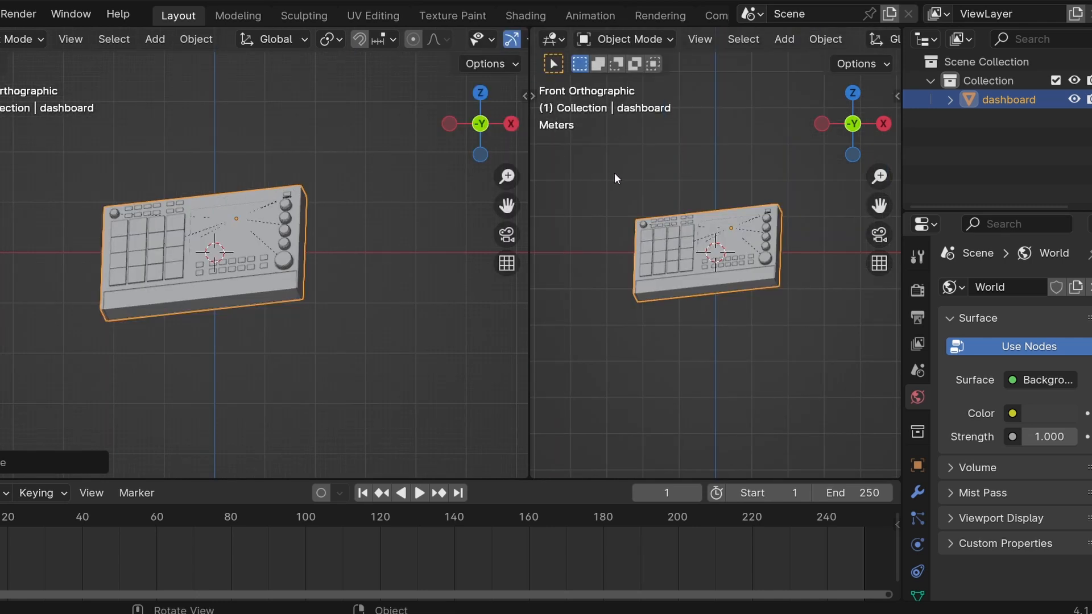
key("n")
key("n")
scroll(759, 47, "down", 8)
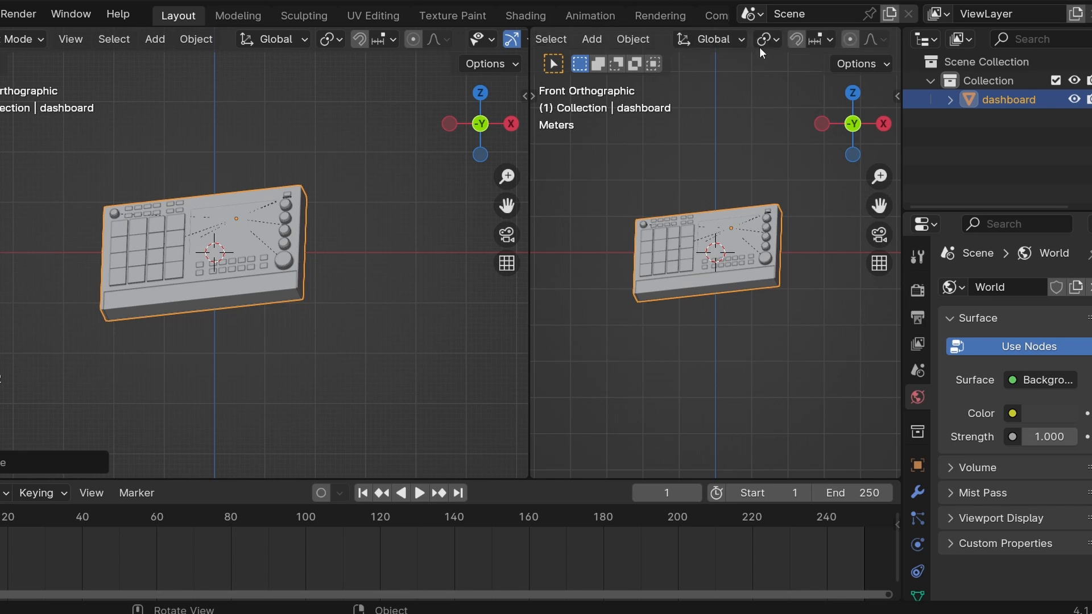
left_click(756, 40)
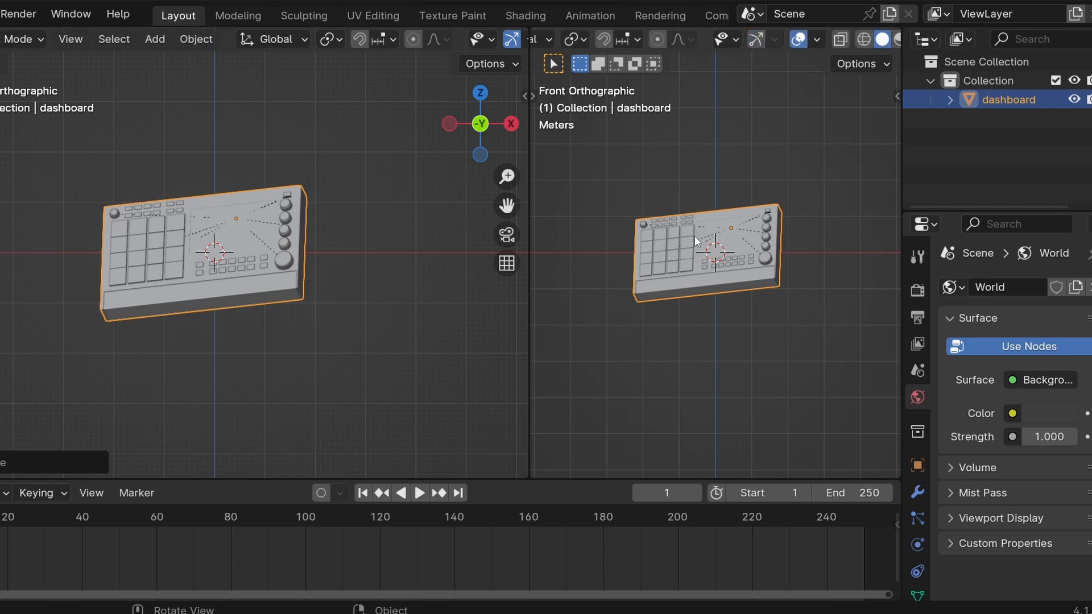
Add a camera to the scene and align it to the new viewport's front view of the dashboard.
scroll(781, 206, "up", 2)
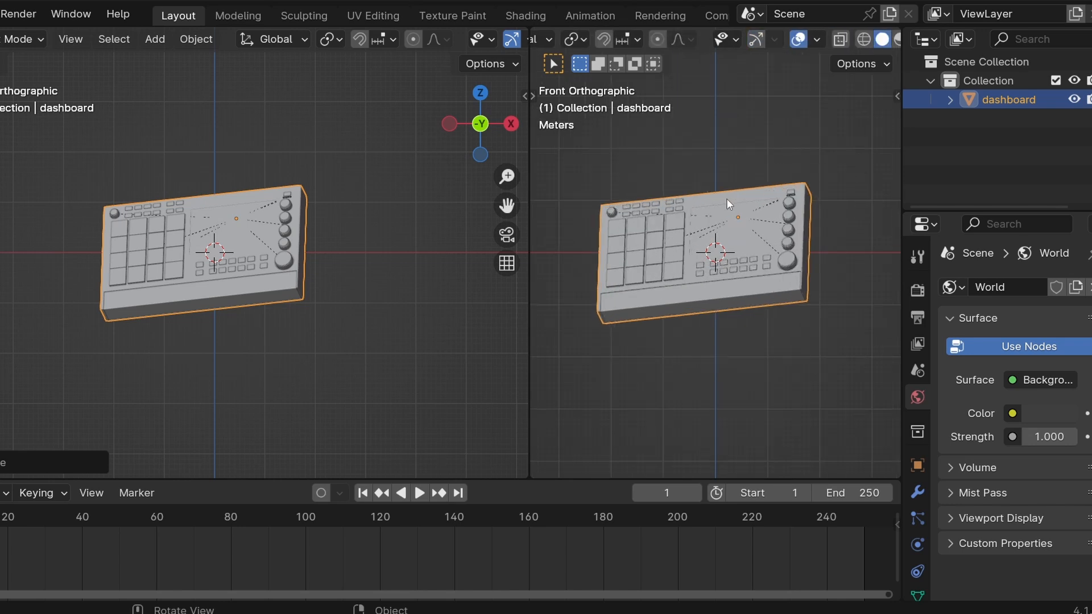
scroll(725, 204, "down", 1)
scroll(729, 204, "up", 1)
key("shift+a")
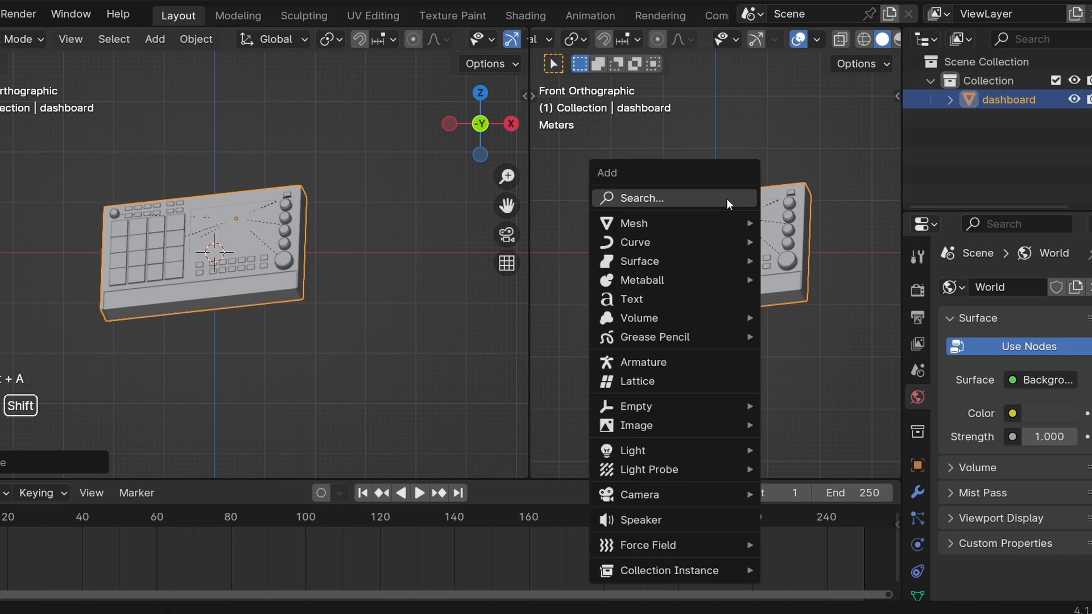
type("camer")
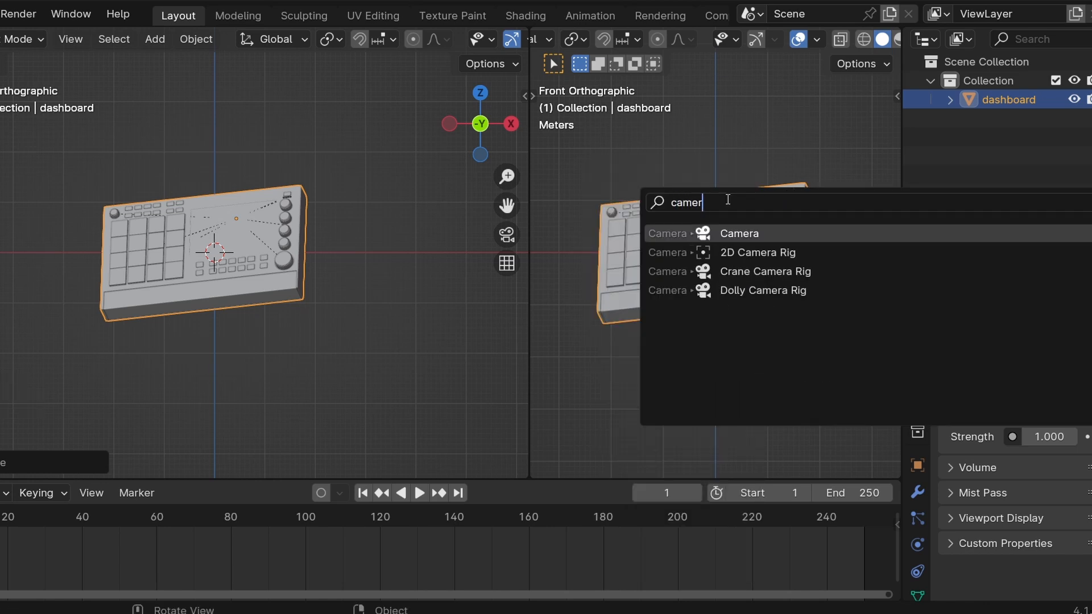
key("Return")
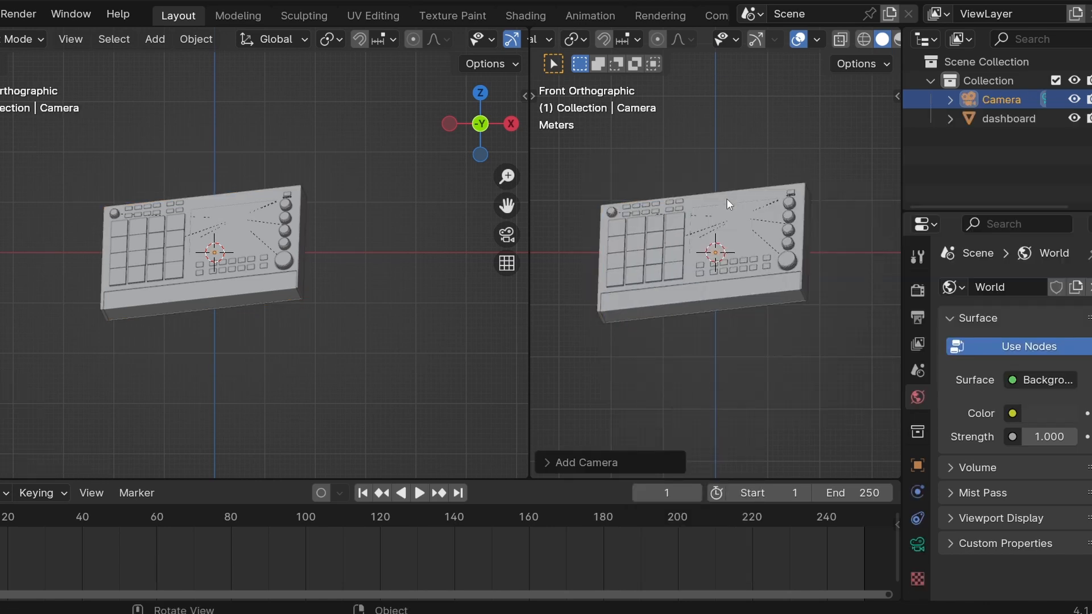
key("ctrl+alt+KP_0")
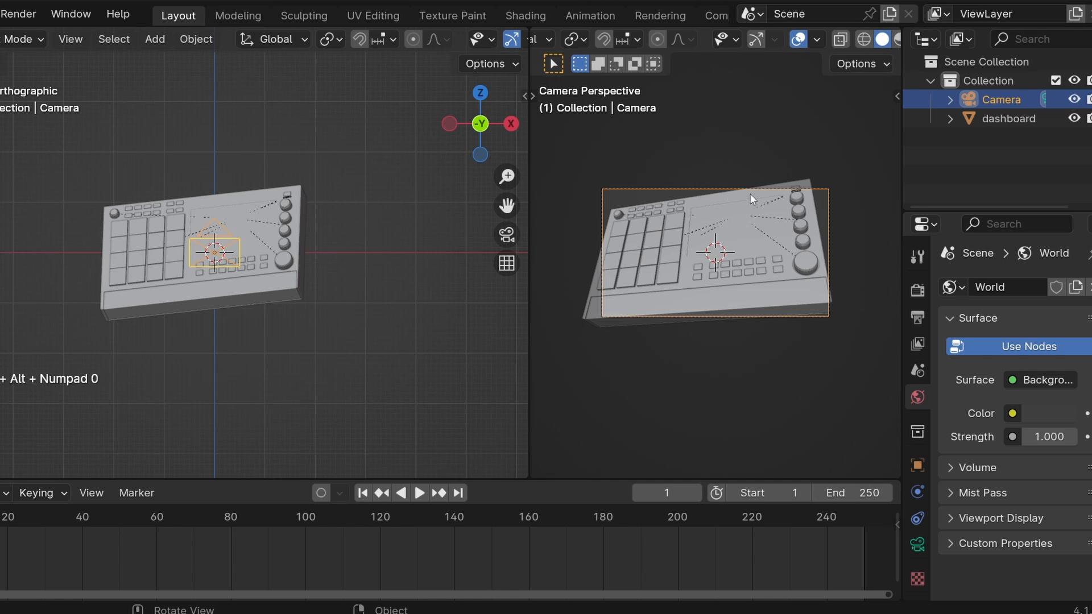
Set the camera's focal length to 120 mm.
left_click(916, 543)
left_click(1026, 380)
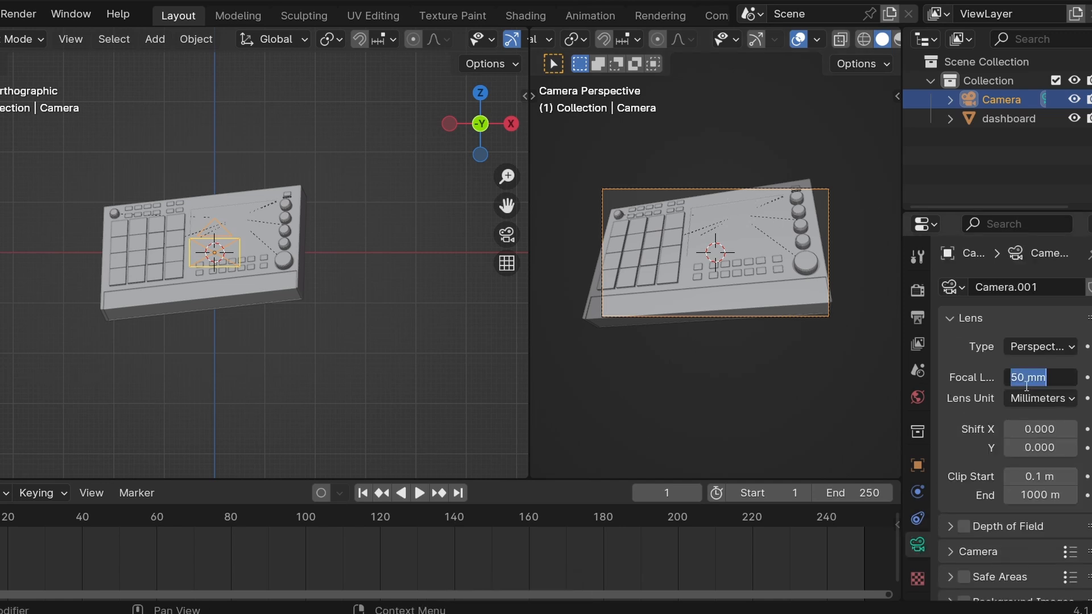
type("120")
key("Return")
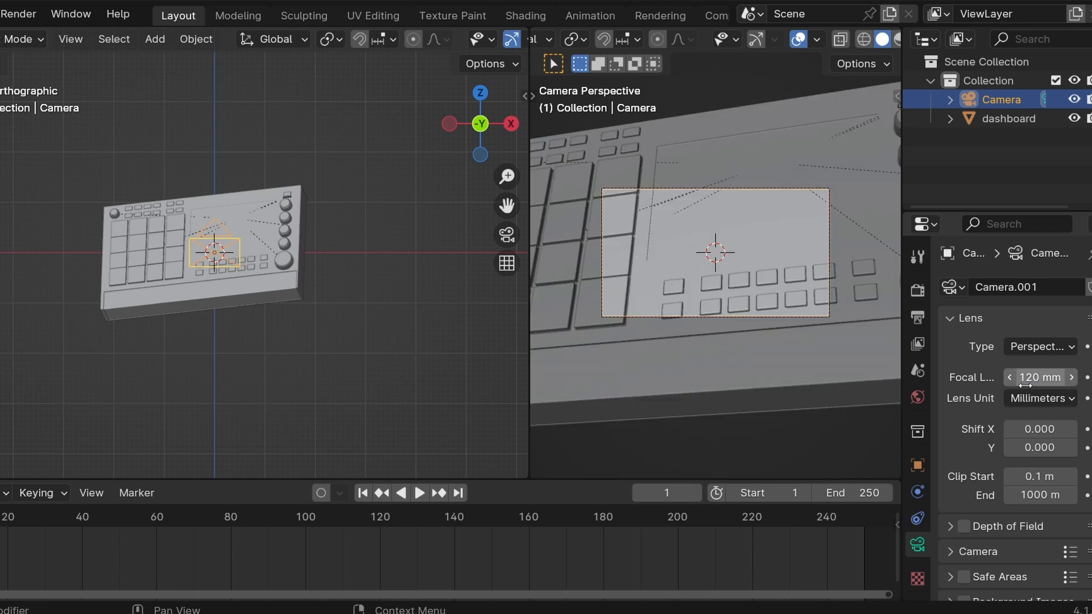
Move the camera back about 10.97 m along its local Z axis so the whole dashboard fits the frame.
scroll(988, 395, "down", 2)
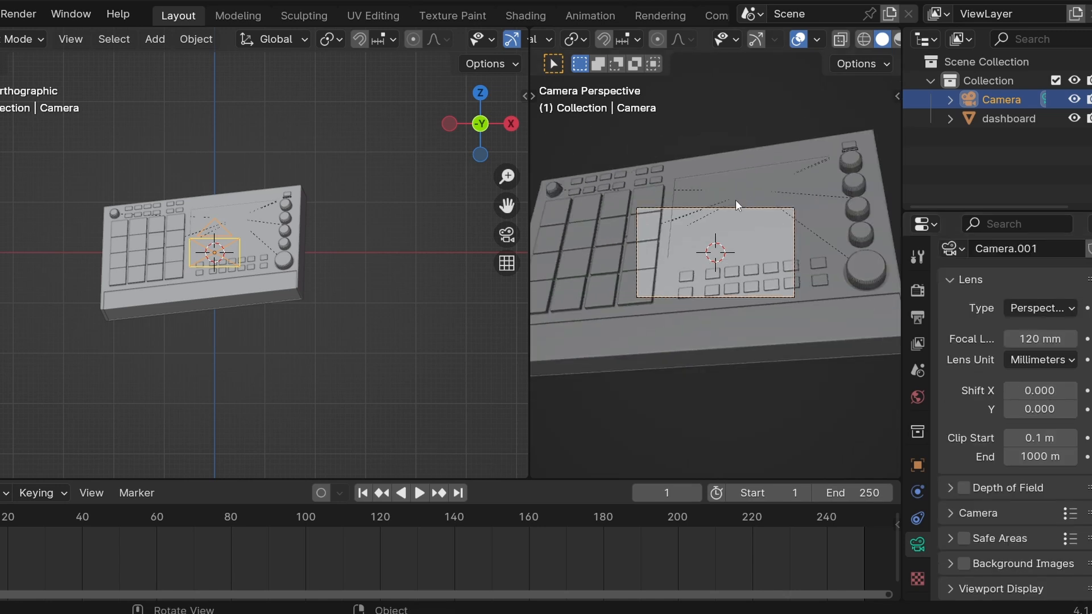
key("g")
key("z")
key("z")
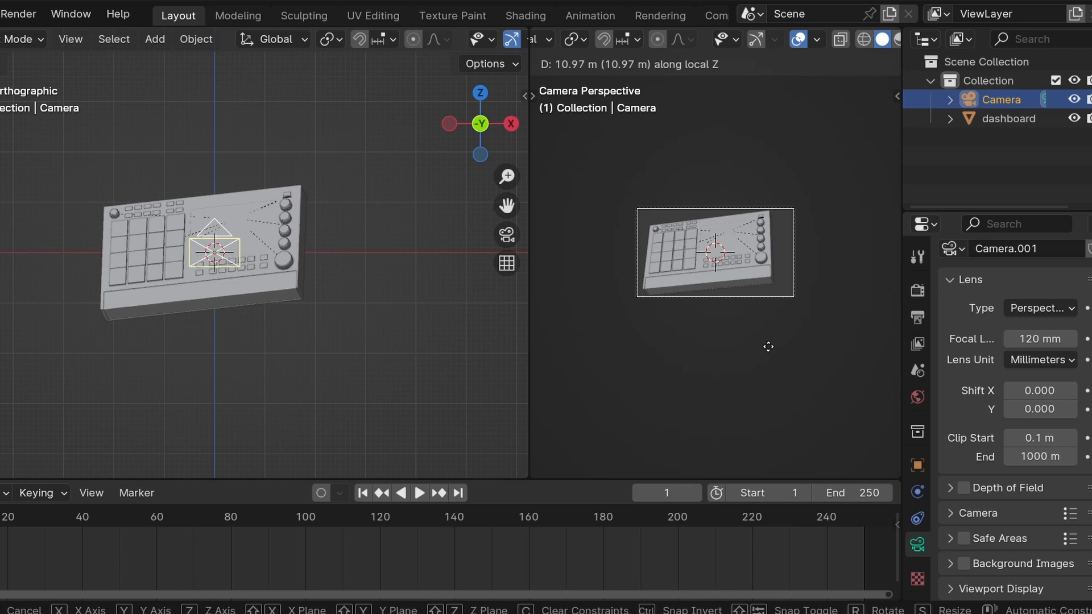
left_click(769, 347)
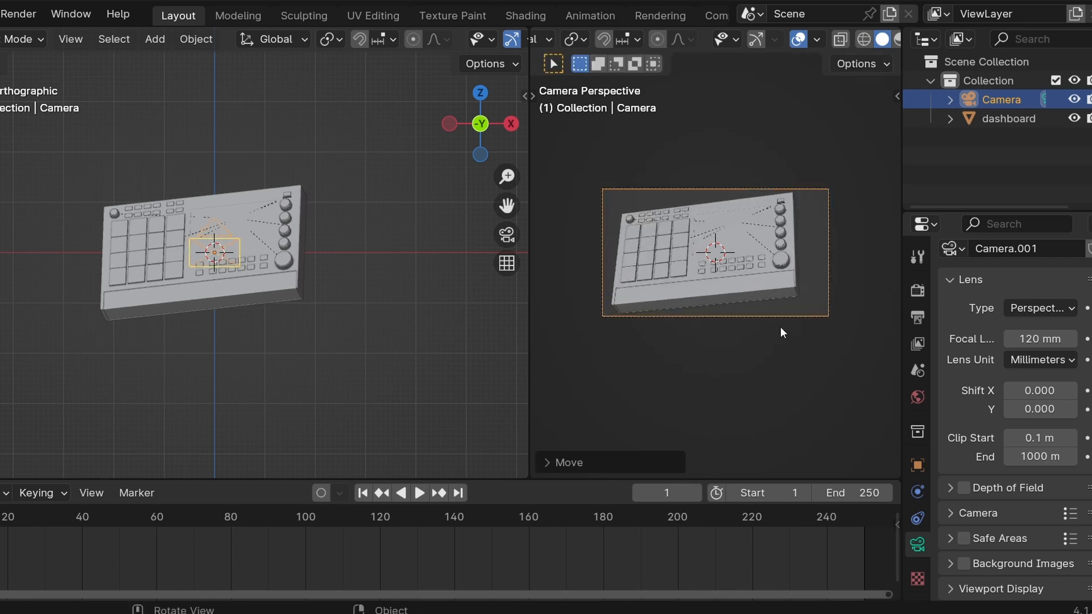
Shift the dashboard about 0.26 m down and 0.06 m along X within the camera frame.
scroll(791, 285, "up", 3)
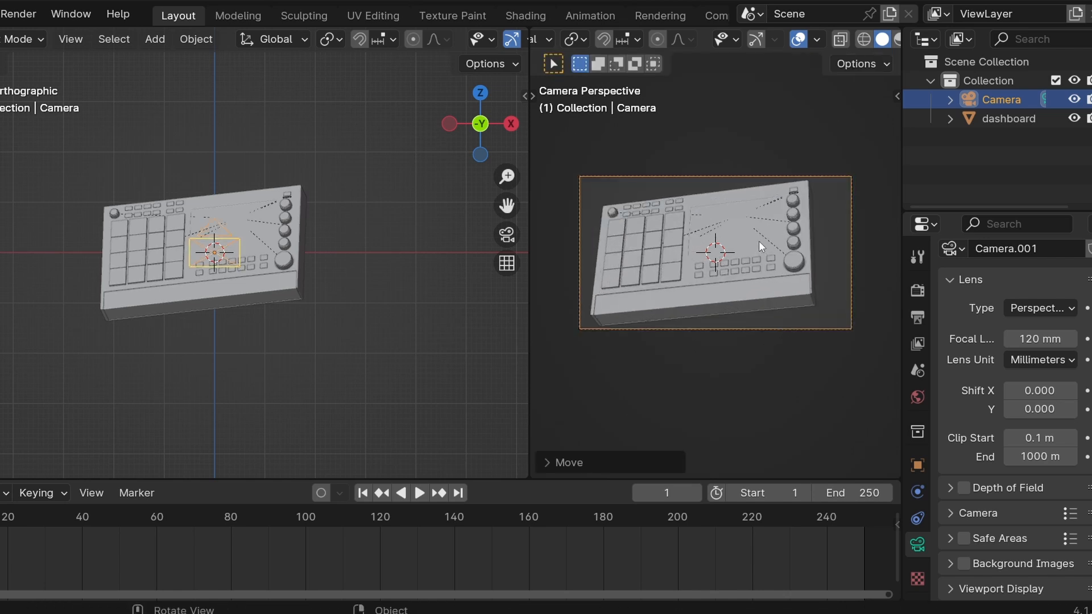
left_click(758, 241)
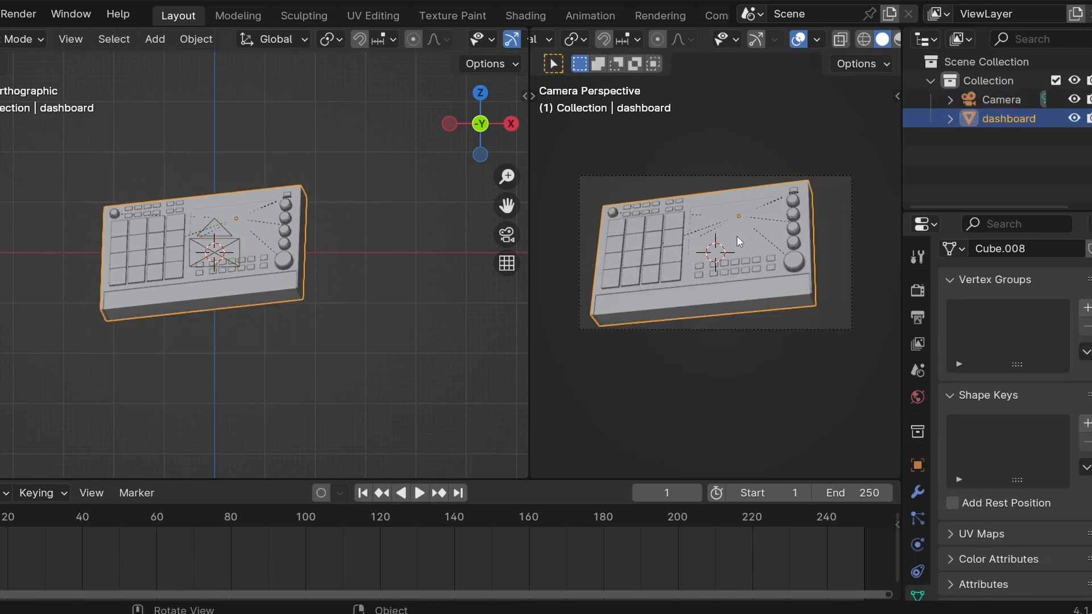
key("g")
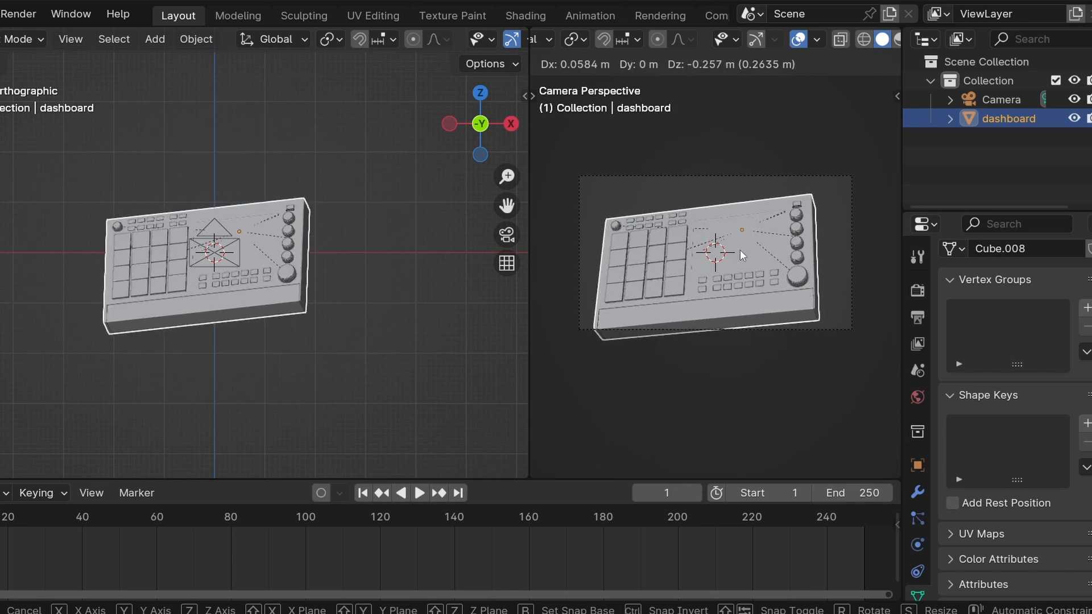
left_click(740, 247)
scroll(742, 241, "up", 1)
Set the camera's passepartout opacity to 1.000 in its viewport display settings.
left_click(983, 102)
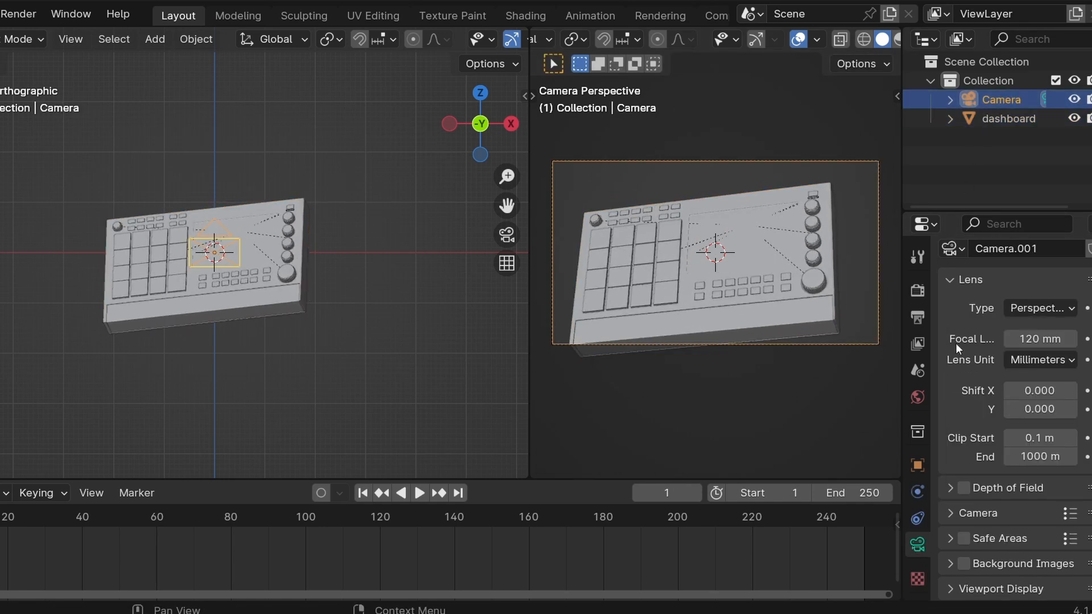
scroll(972, 512, "down", 1)
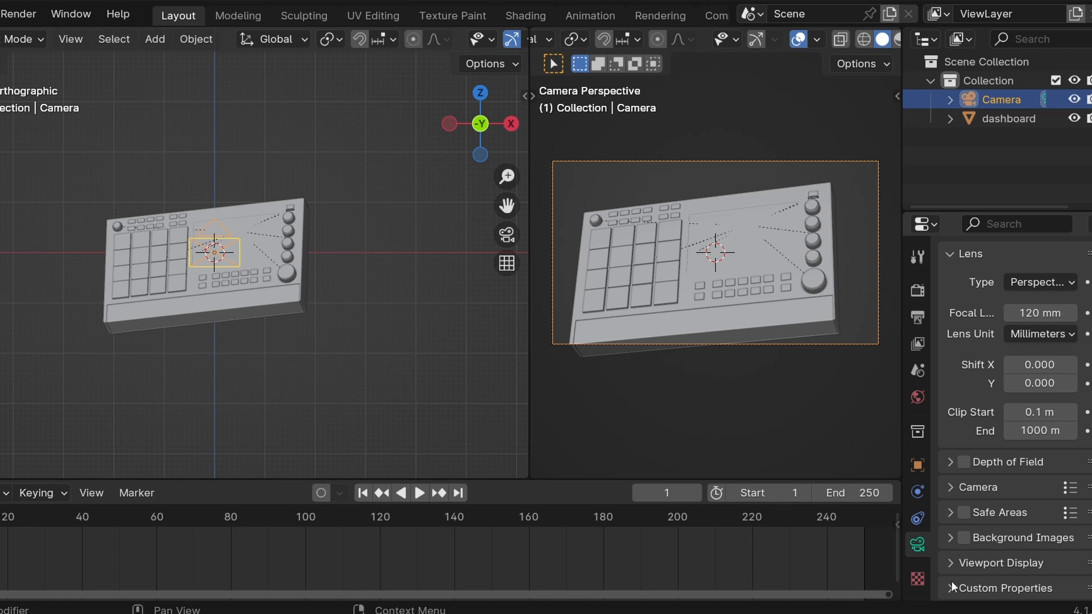
left_click(954, 565)
scroll(961, 560, "down", 5)
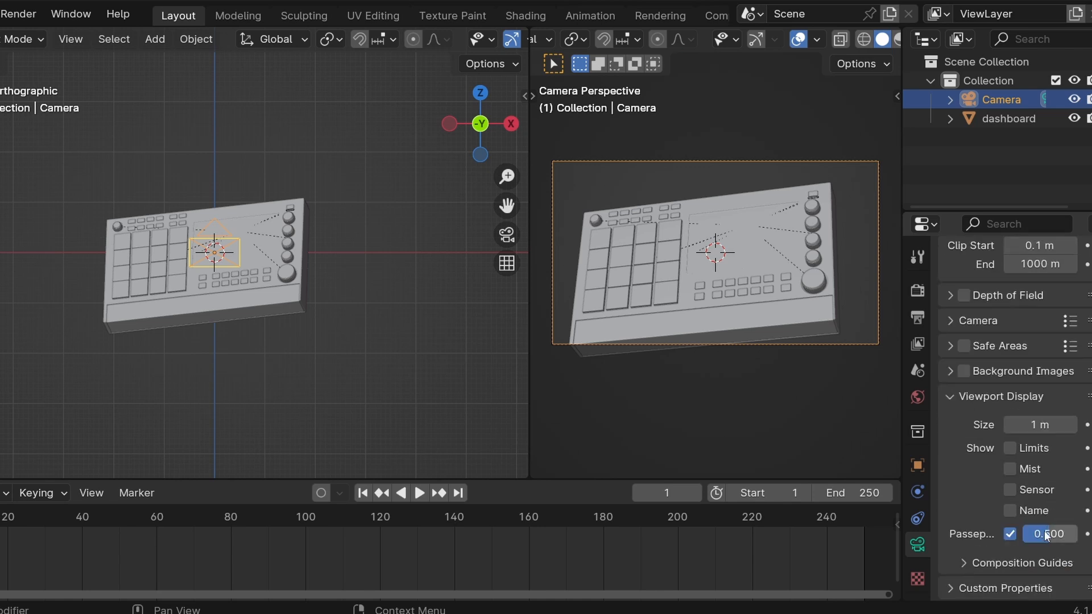
left_click_drag(1045, 536, 1080, 539)
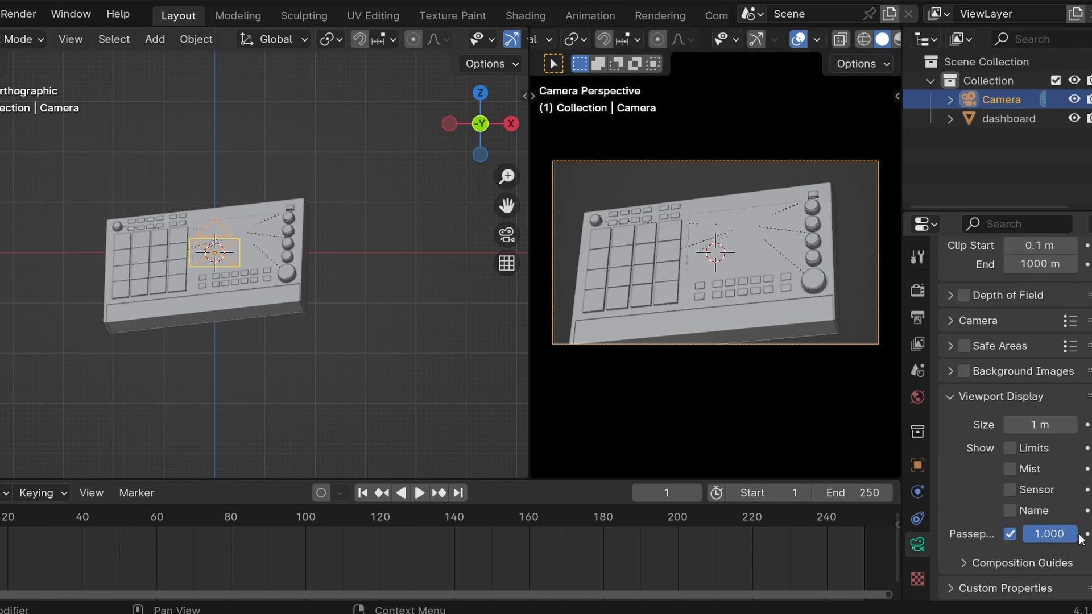
scroll(792, 63, "down", 2)
Change the scene's render engine to Cycles.
left_click(917, 292)
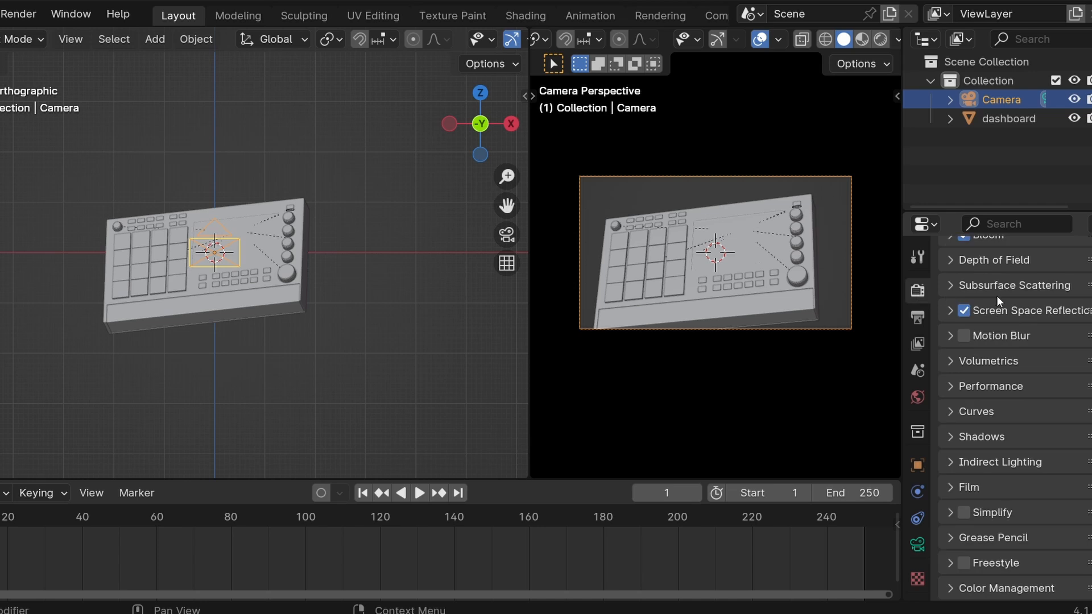
scroll(996, 296, "up", 6)
left_click(1029, 289)
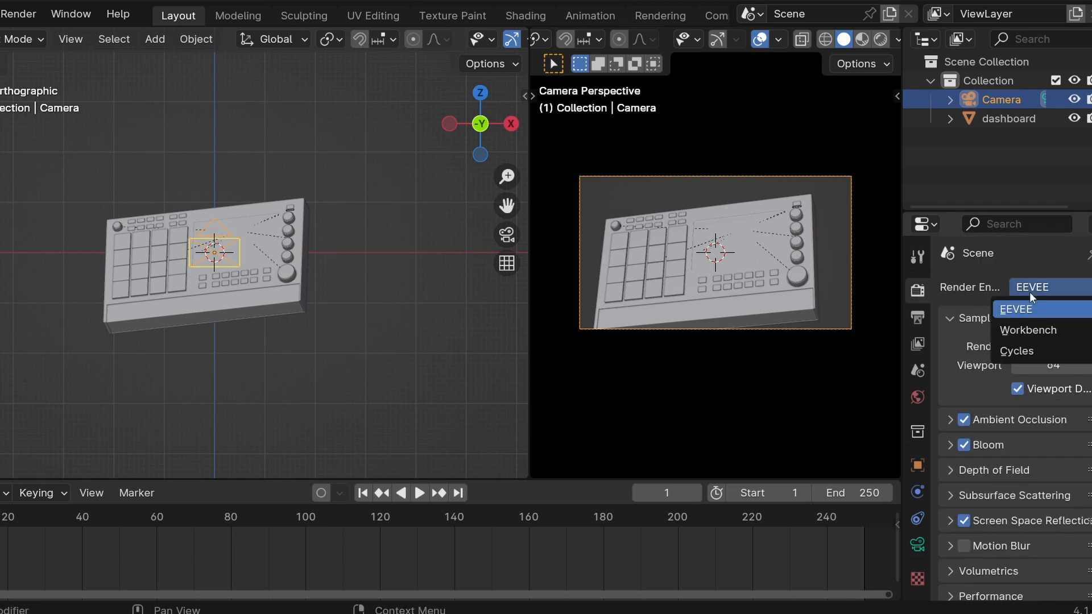
left_click(1026, 352)
Review the Cycles sampling and denoise settings and the colour management view transform and look options.
left_click(963, 396)
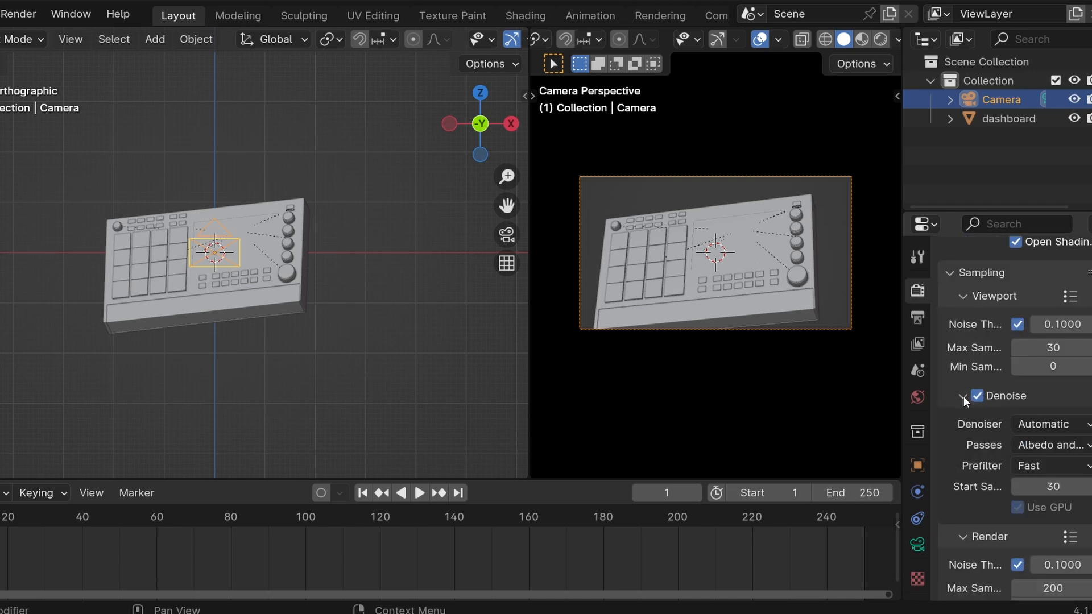
left_click(964, 396)
scroll(959, 522, "down", 3)
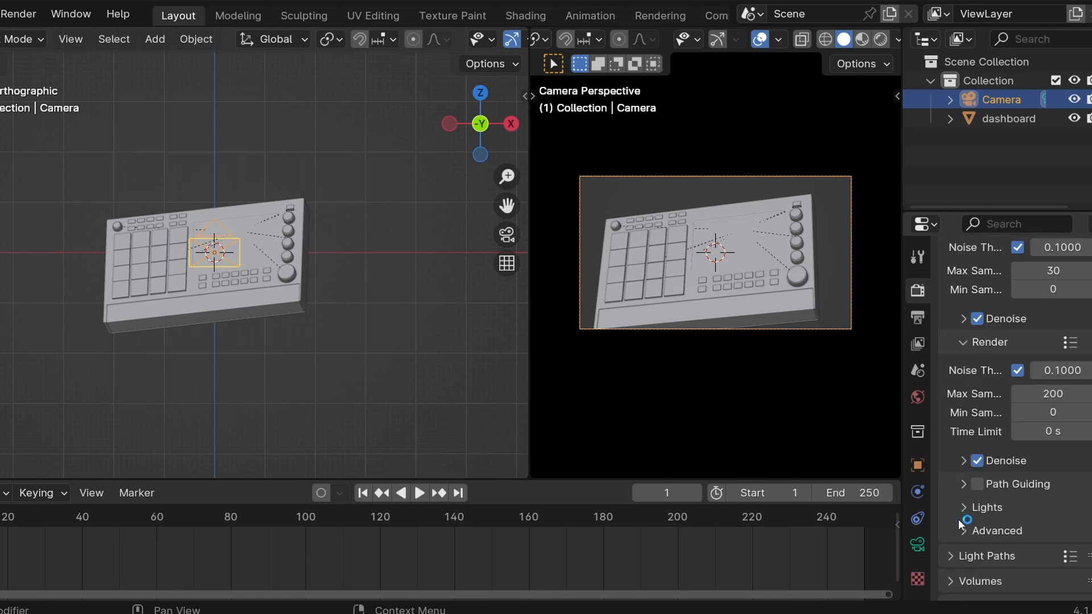
scroll(979, 472, "down", 5)
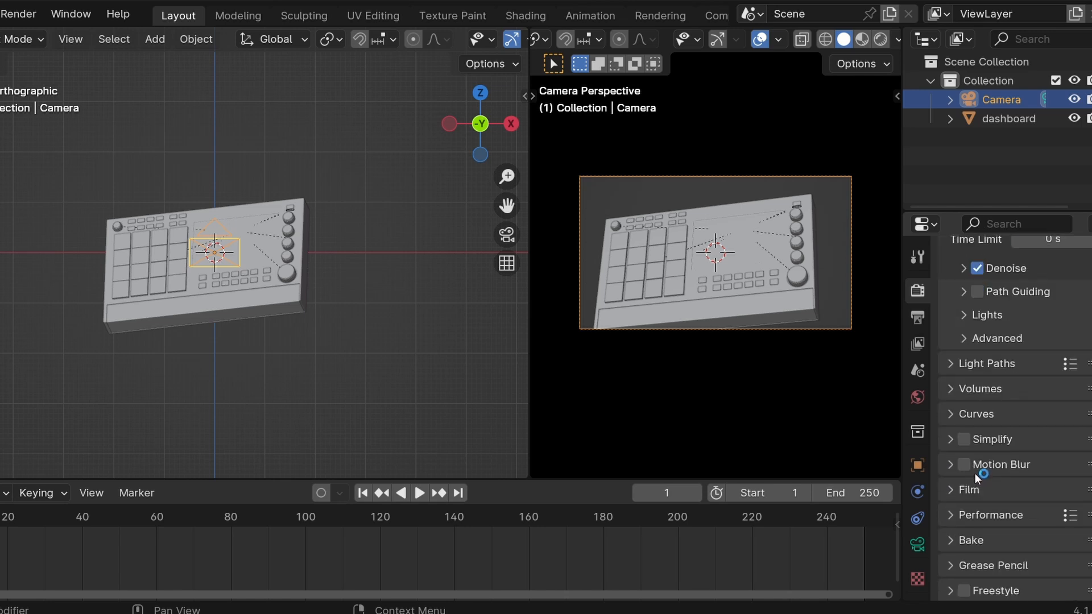
scroll(958, 455, "down", 1)
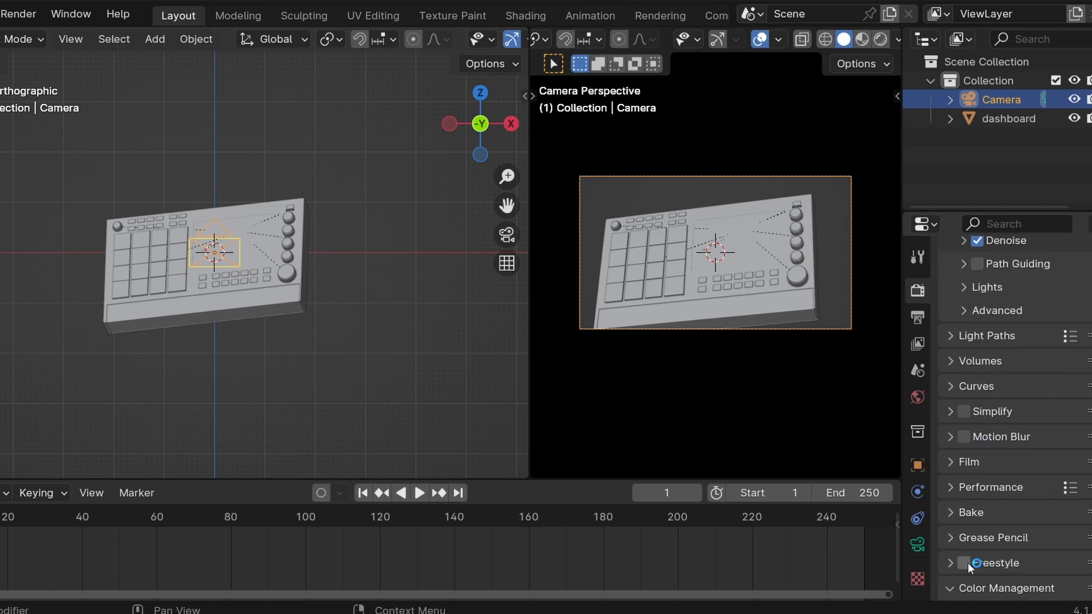
scroll(970, 554, "down", 5)
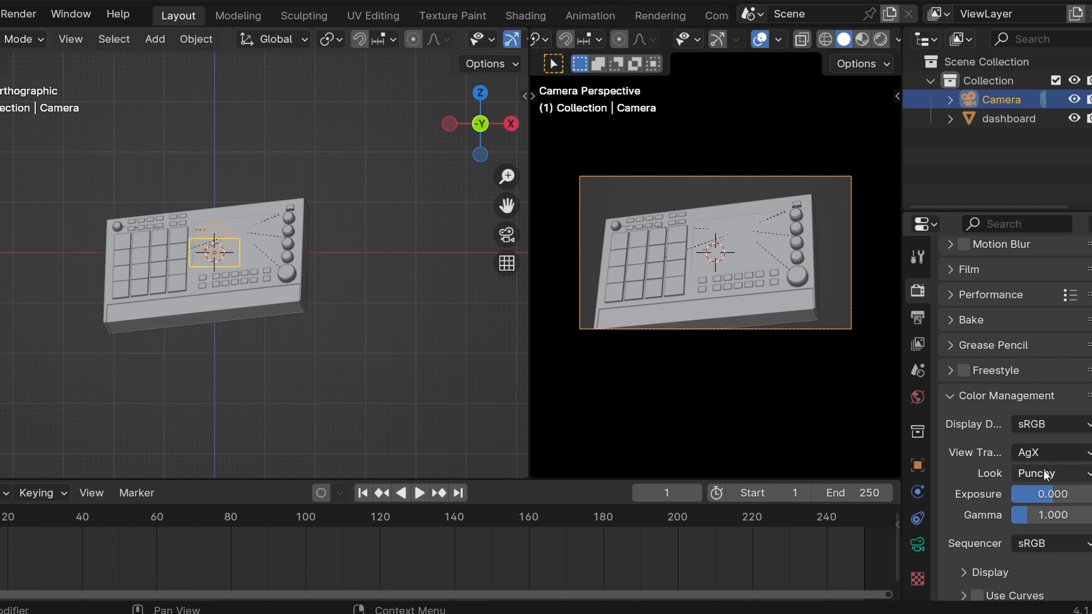
left_click(1040, 452)
left_click(1039, 452)
left_click(1039, 472)
left_click(1039, 472)
scroll(1009, 487, "up", 1)
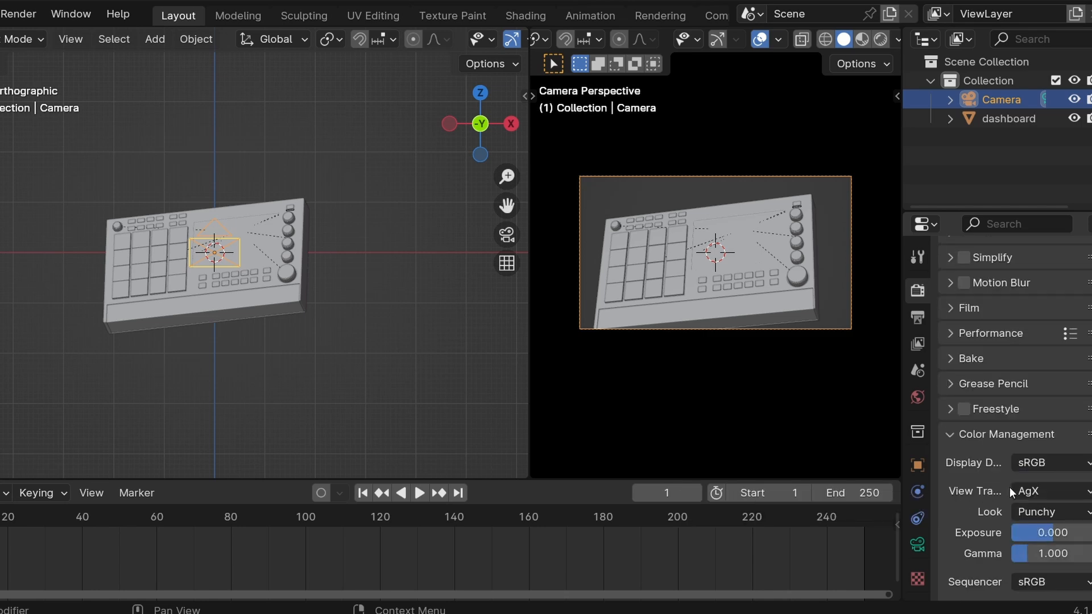
scroll(1009, 487, "up", 12)
scroll(1002, 463, "up", 3)
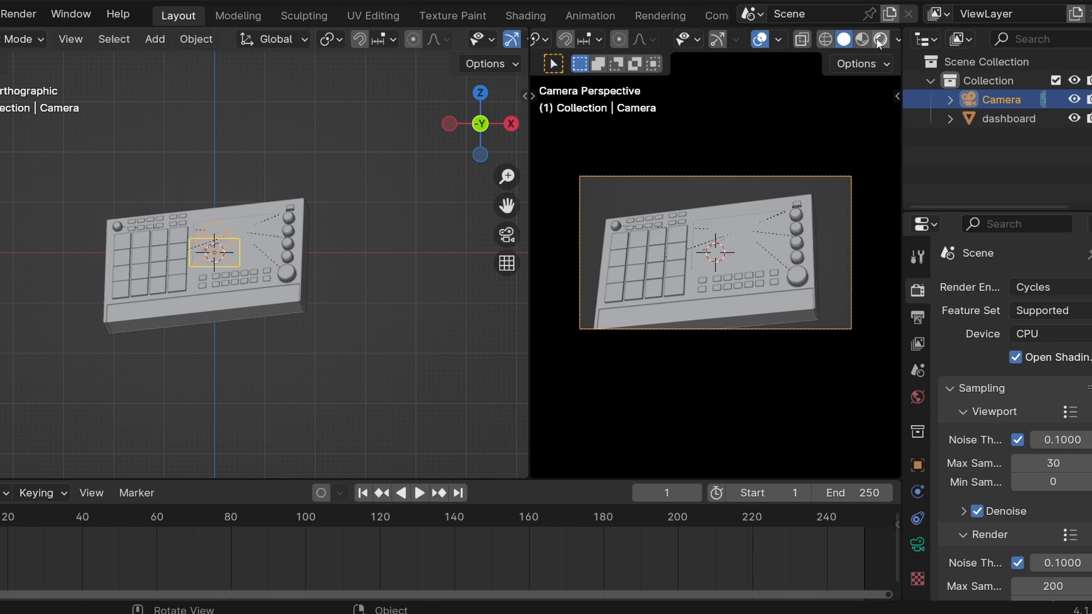
Show the camera view in rendered shading and darken the world background colour to black.
key("z")
key("8")
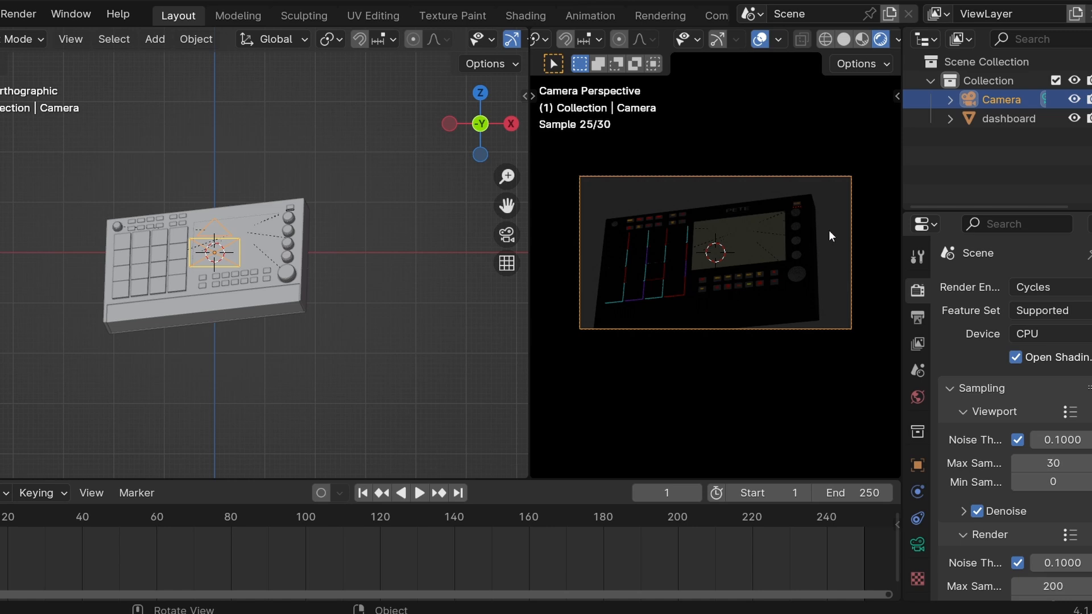
left_click(917, 397)
left_click(1067, 408)
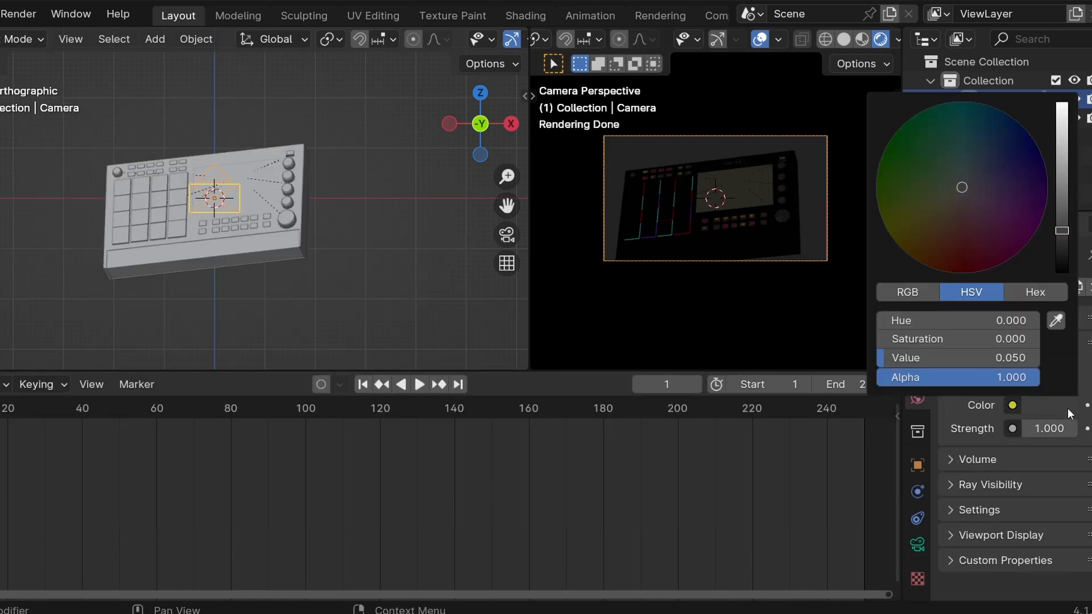
left_click_drag(1070, 241, 1063, 274)
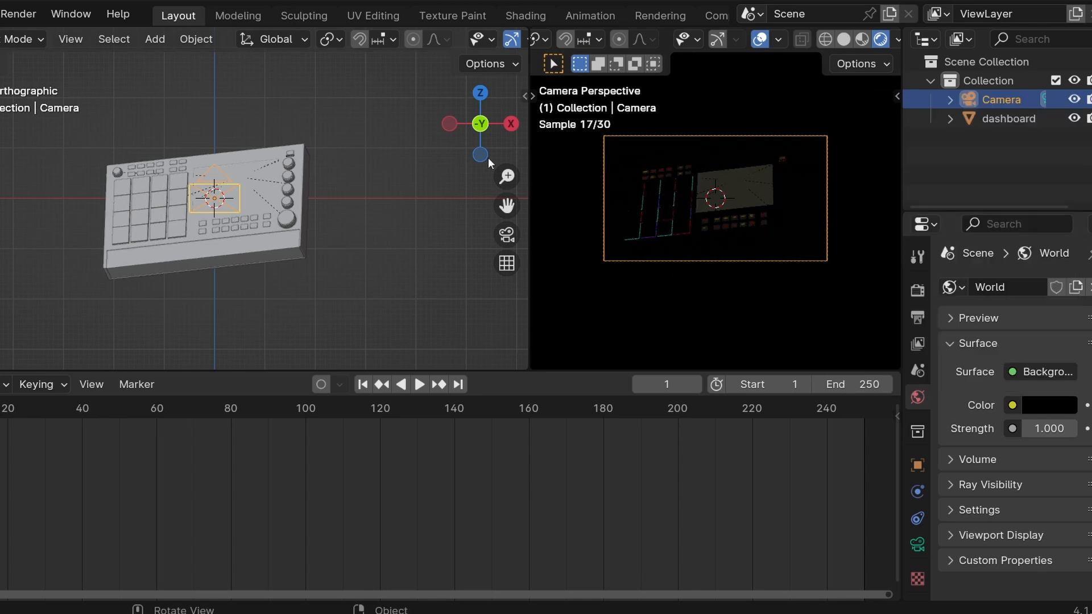
Replace the timeline with the Shader Editor and enlarge its area slightly upward.
left_click(0, 385)
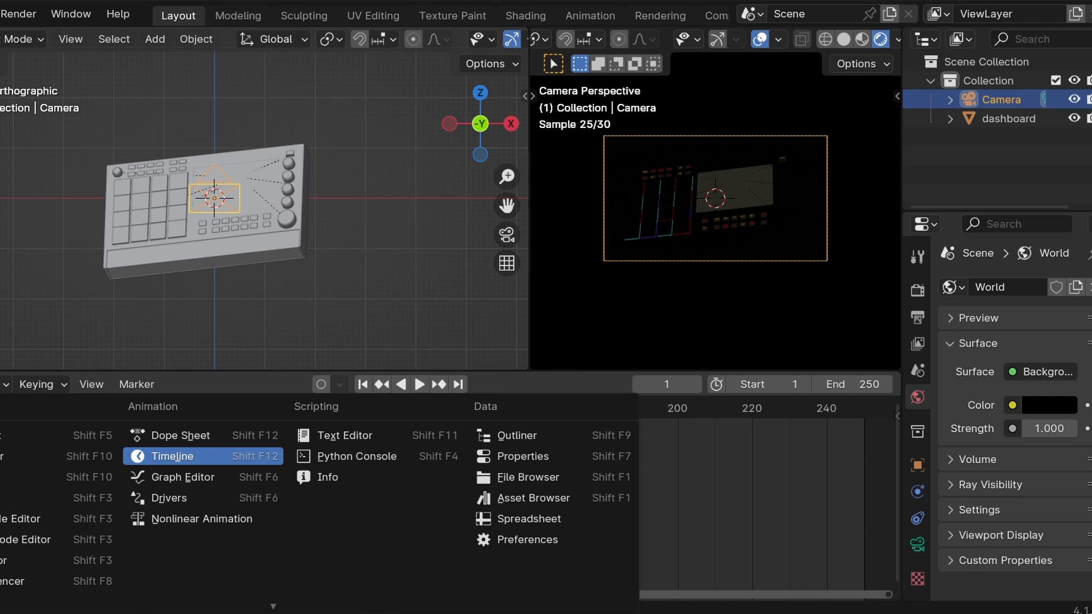
left_click(9, 555)
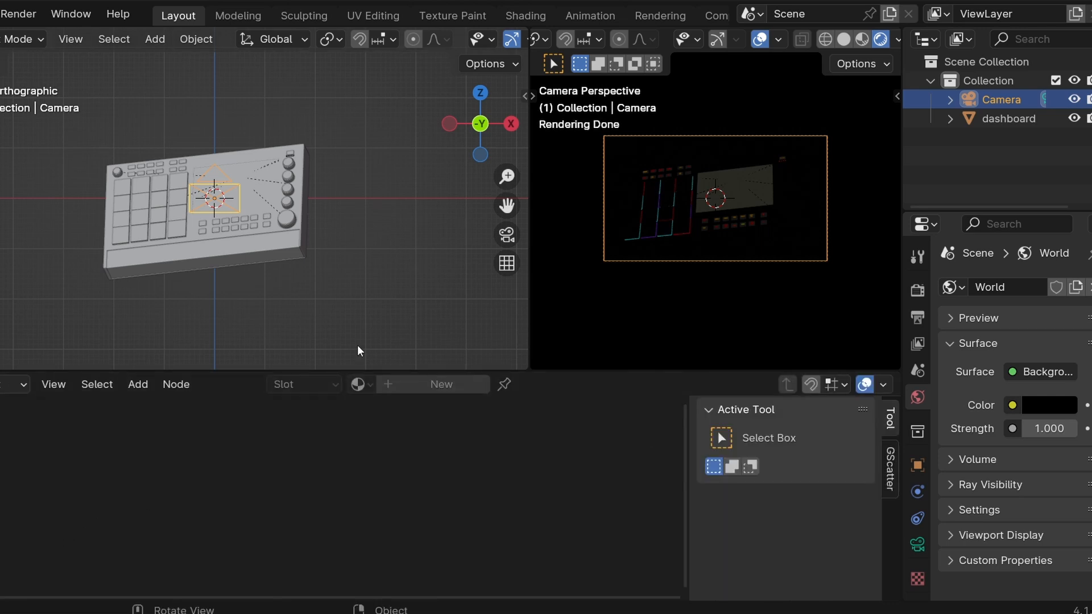
left_click_drag(375, 368, 385, 335)
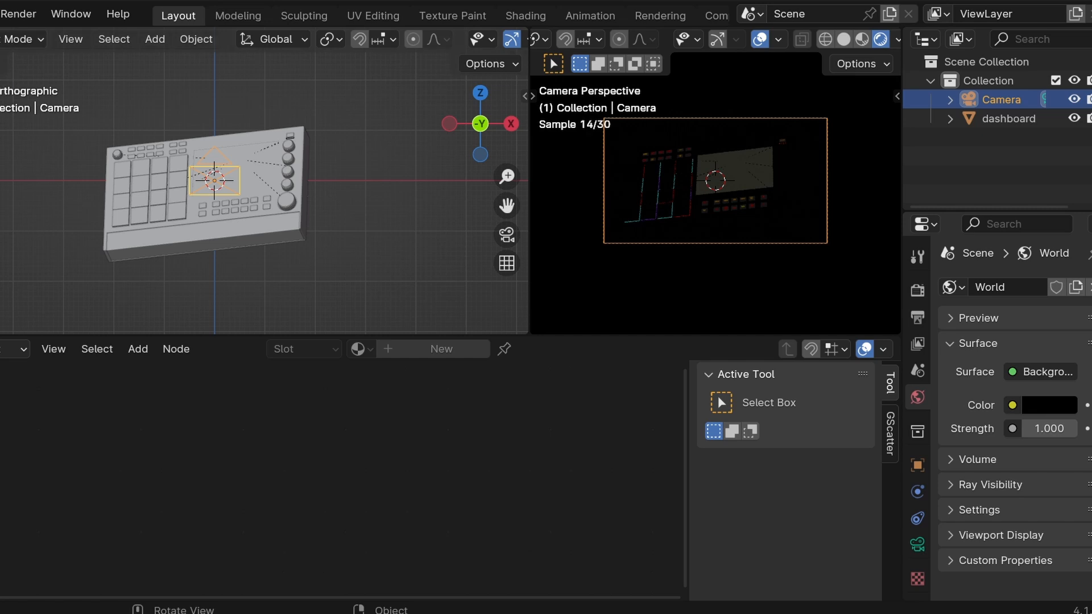
Search the add-on preferences for "node" to check Node Wrangler, and hide the Shader Editor's sidebar.
left_click(0, 13)
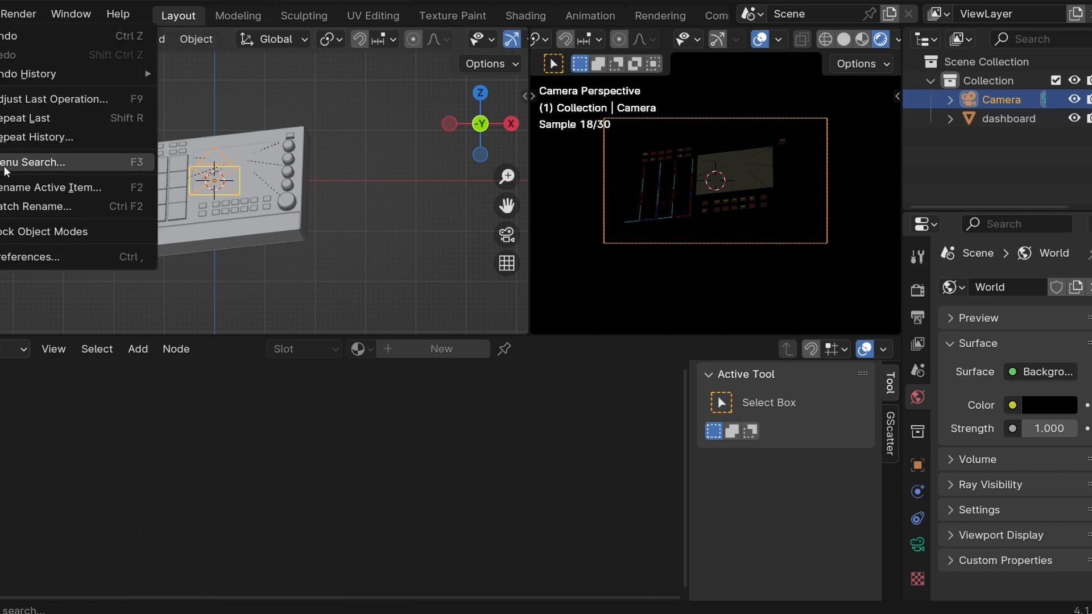
left_click(17, 257)
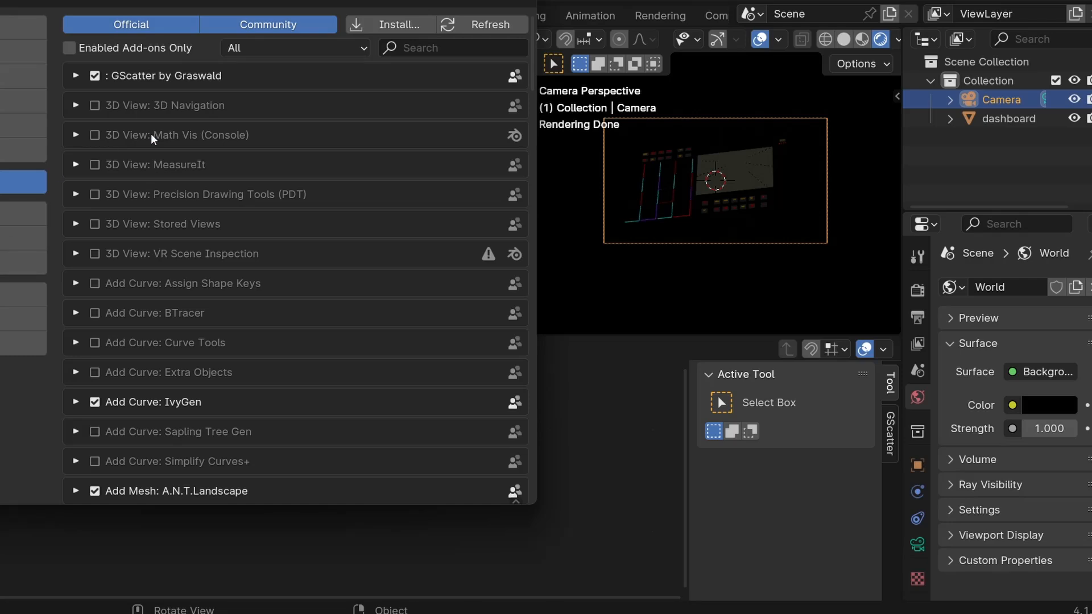
left_click(405, 49)
type("node")
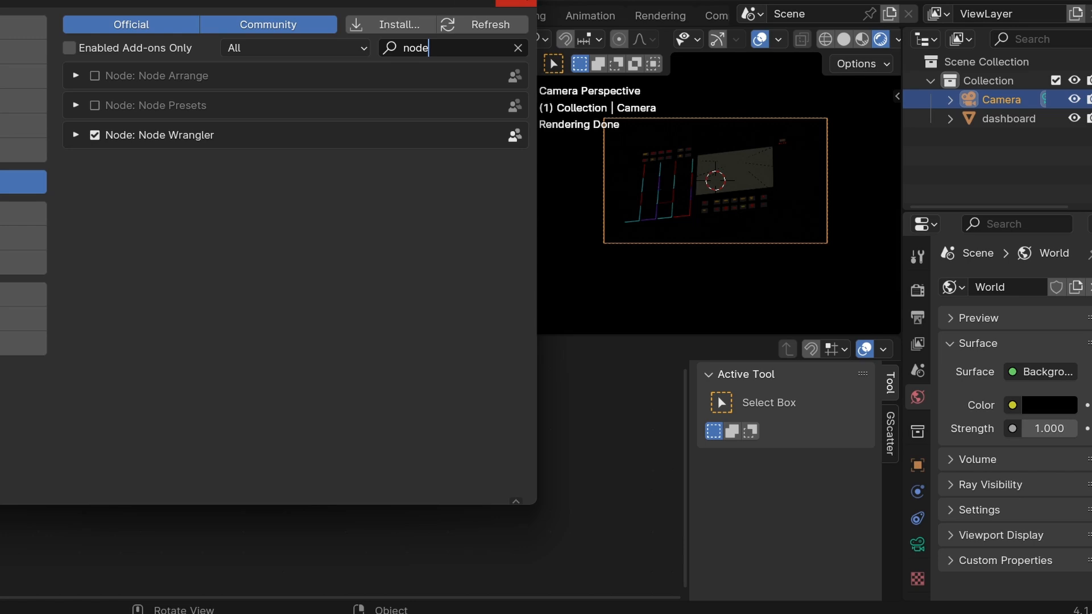
left_click(517, 2)
key("n")
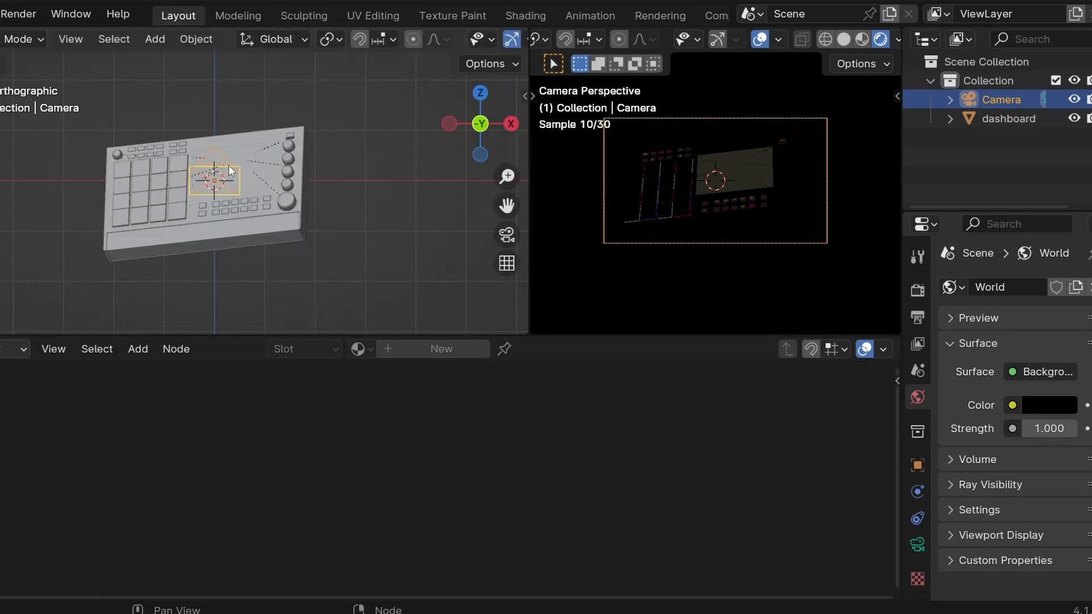
Add an area light to the scene and raise it along global Z above the dashboard.
left_click_drag(470, 97, 470, 111)
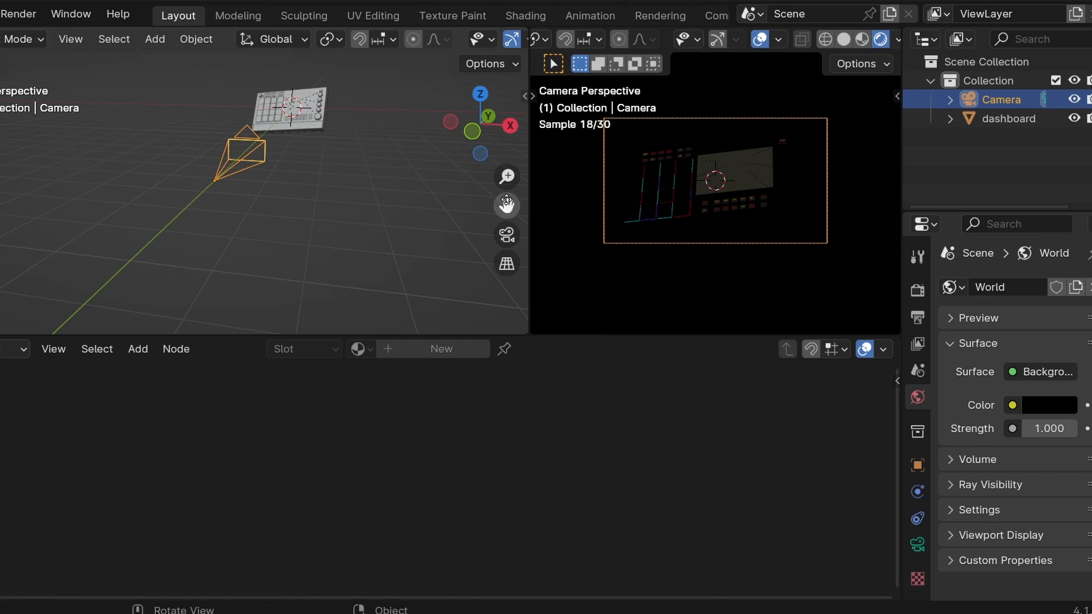
left_click_drag(507, 205, 319, 354)
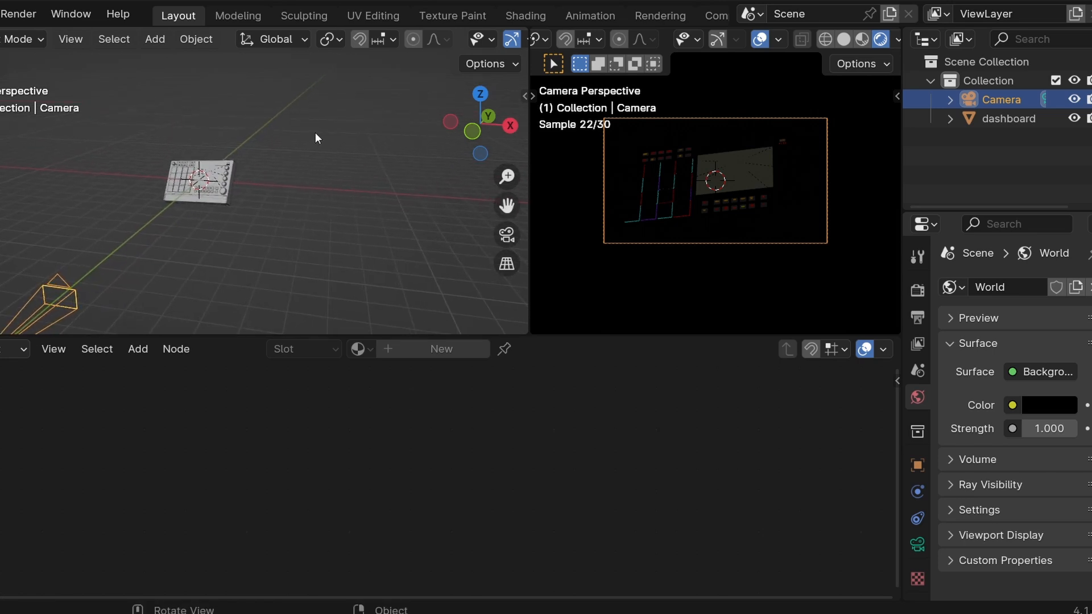
key("shift+a")
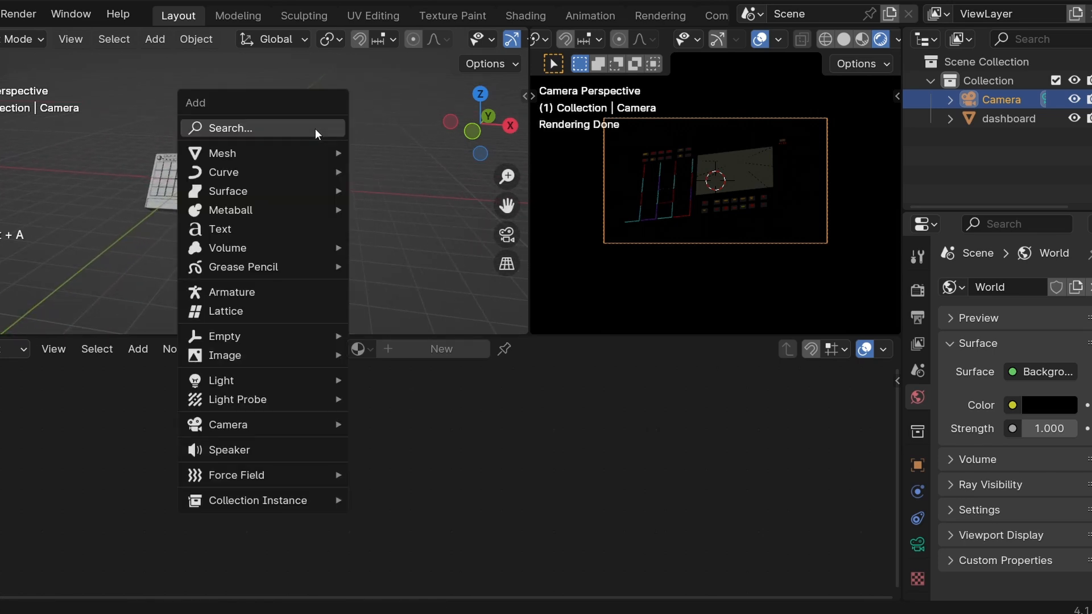
type("are")
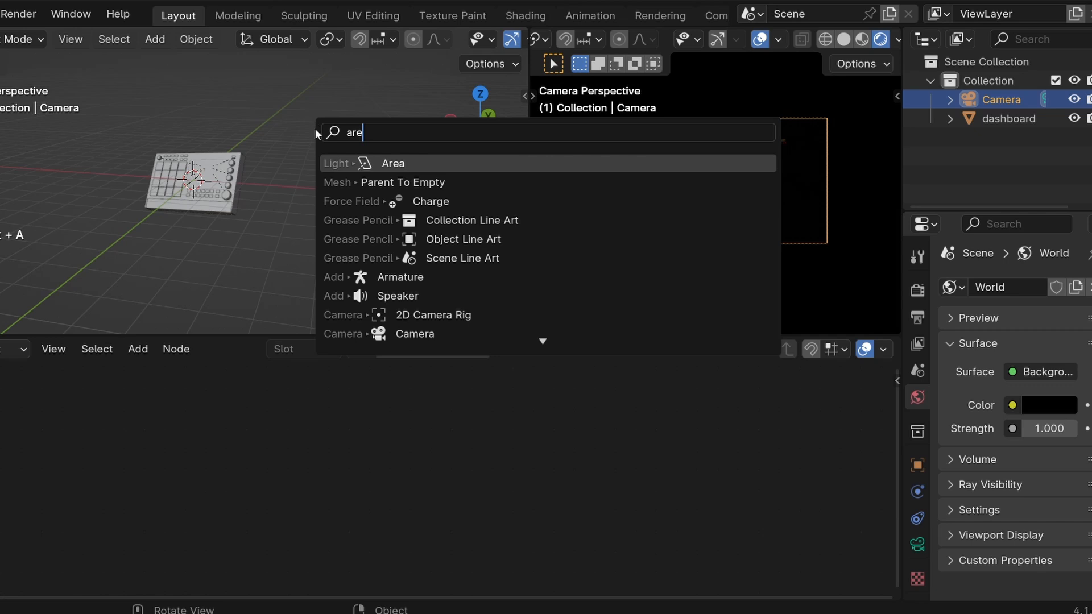
key("Return")
key("g")
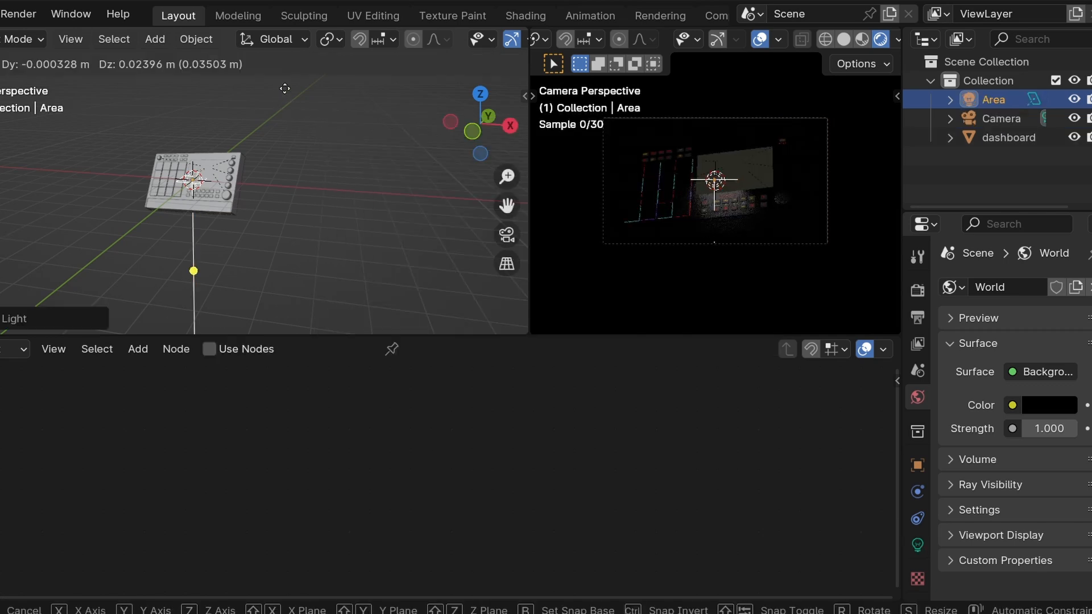
key("z")
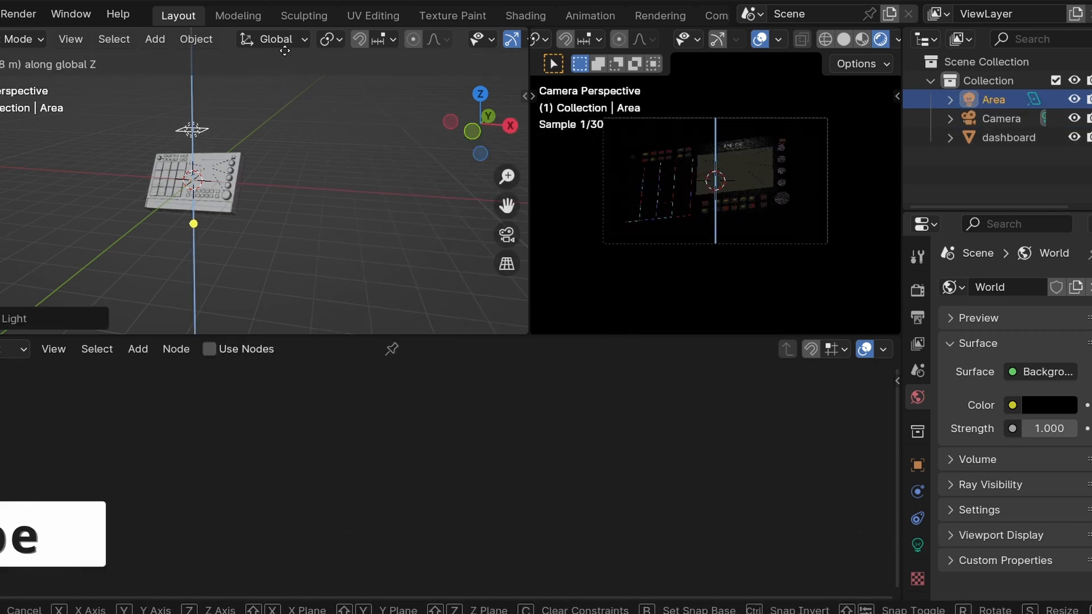
left_click(285, 50)
Move the area light along global Y until it sits behind the dashboard.
left_click(511, 126)
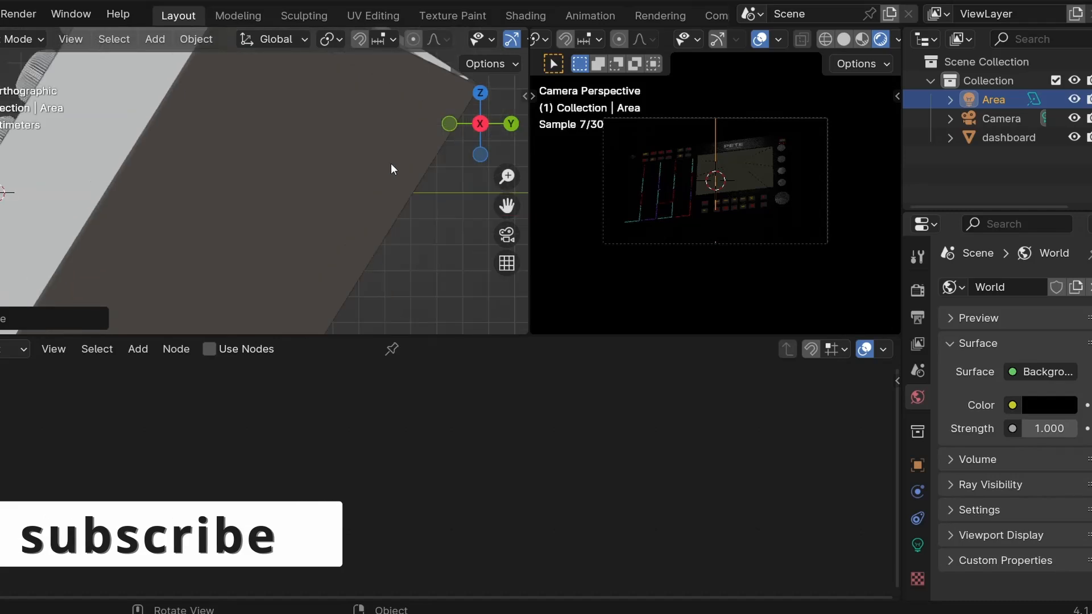
scroll(391, 162, "down", 5)
key("g")
key("y")
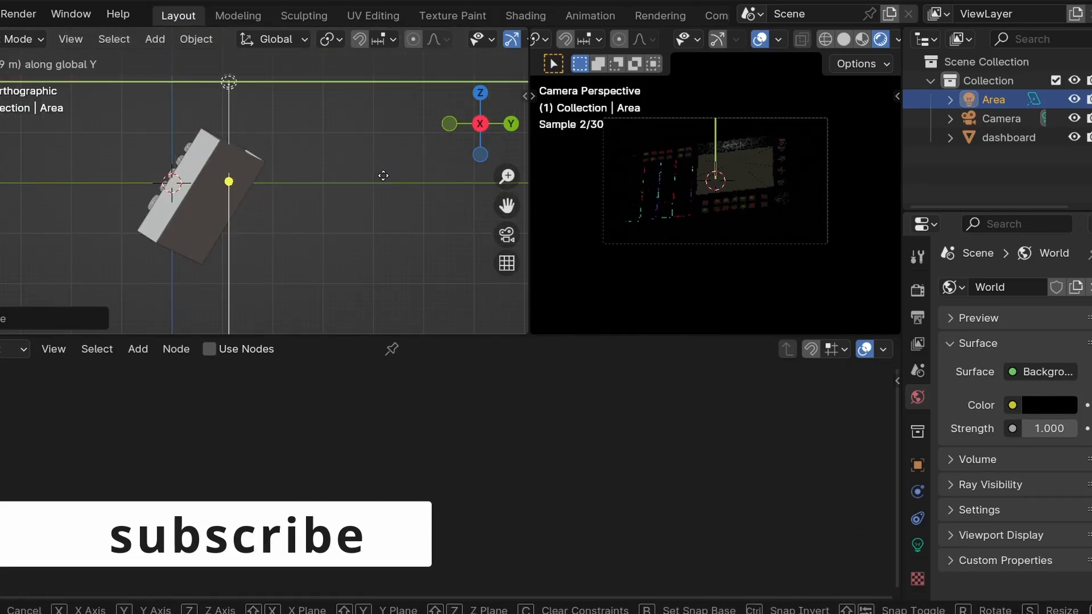
left_click(437, 178)
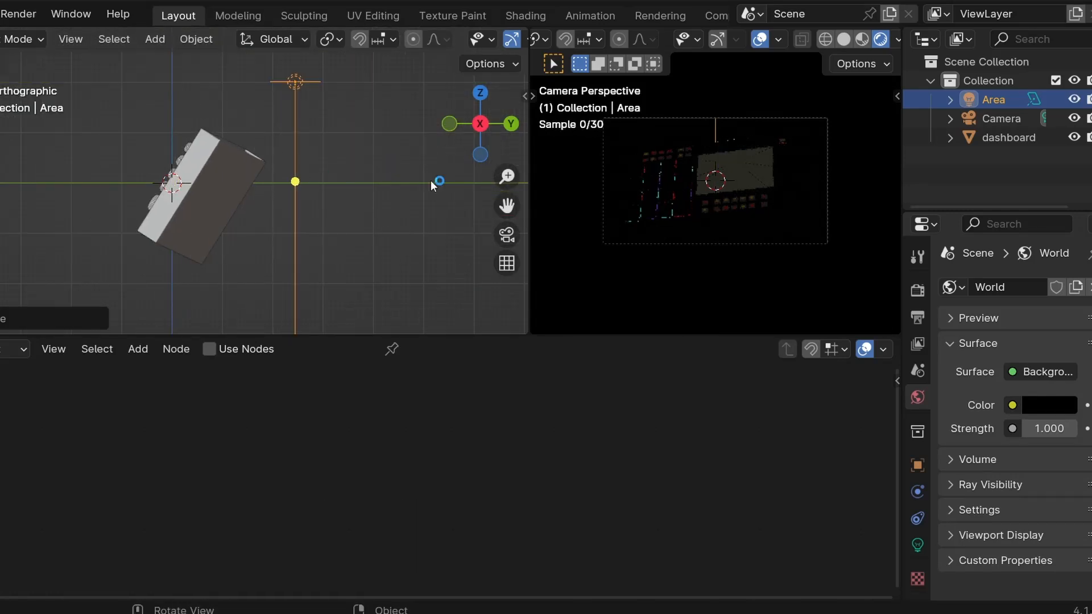
Shift the area light towards the dashboard's knob side along X and rotate it to aim down at the dashboard from behind.
left_click(478, 92)
key("g")
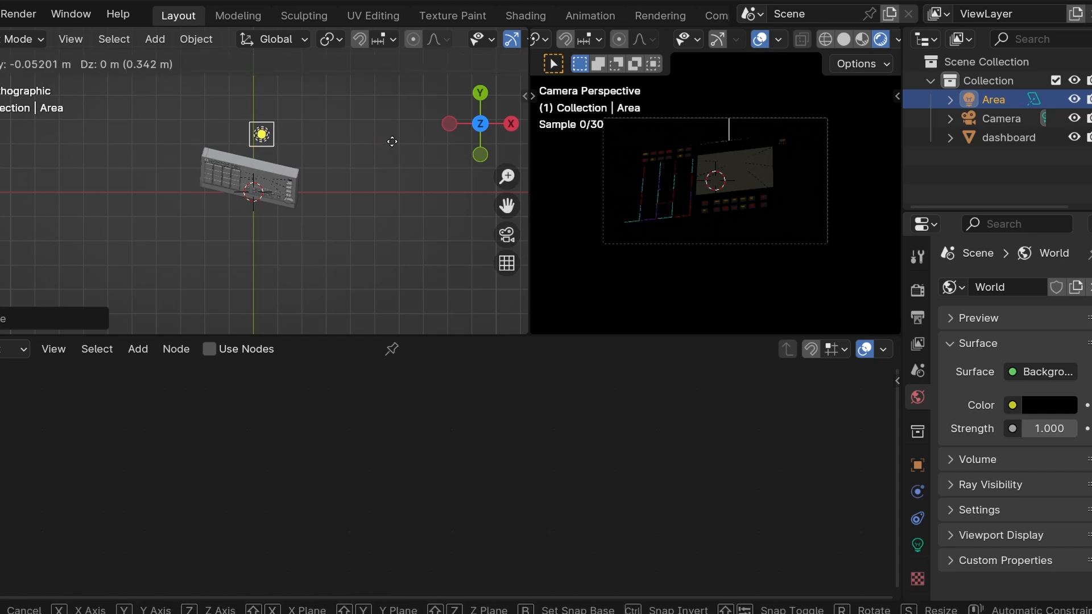
left_click(415, 137)
left_click(511, 123)
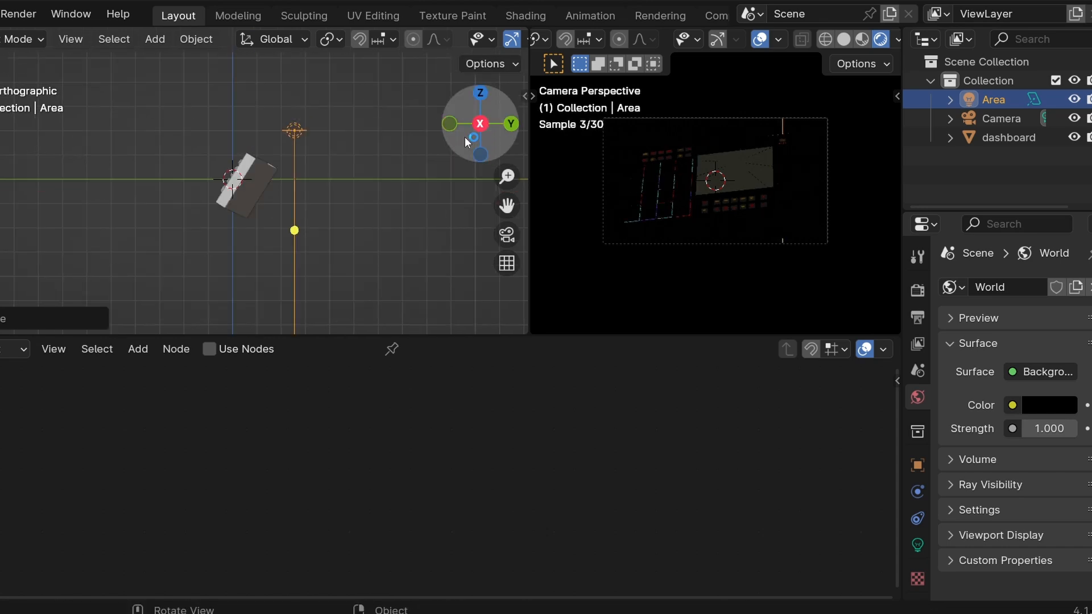
left_click_drag(294, 131, 301, 165)
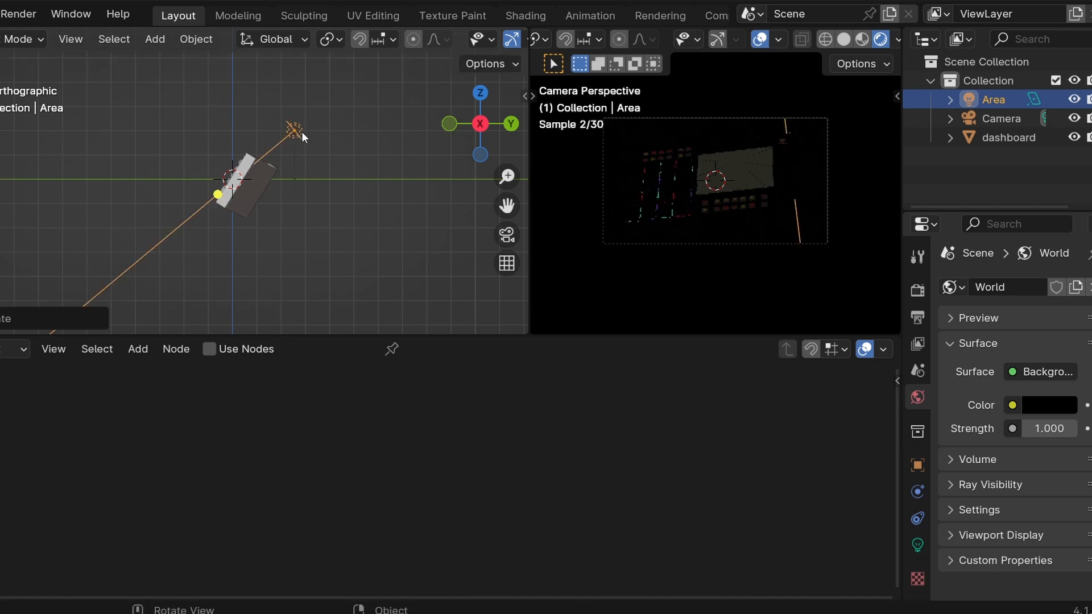
Set the area light's power to 3000 W.
left_click_drag(470, 125, 425, 104)
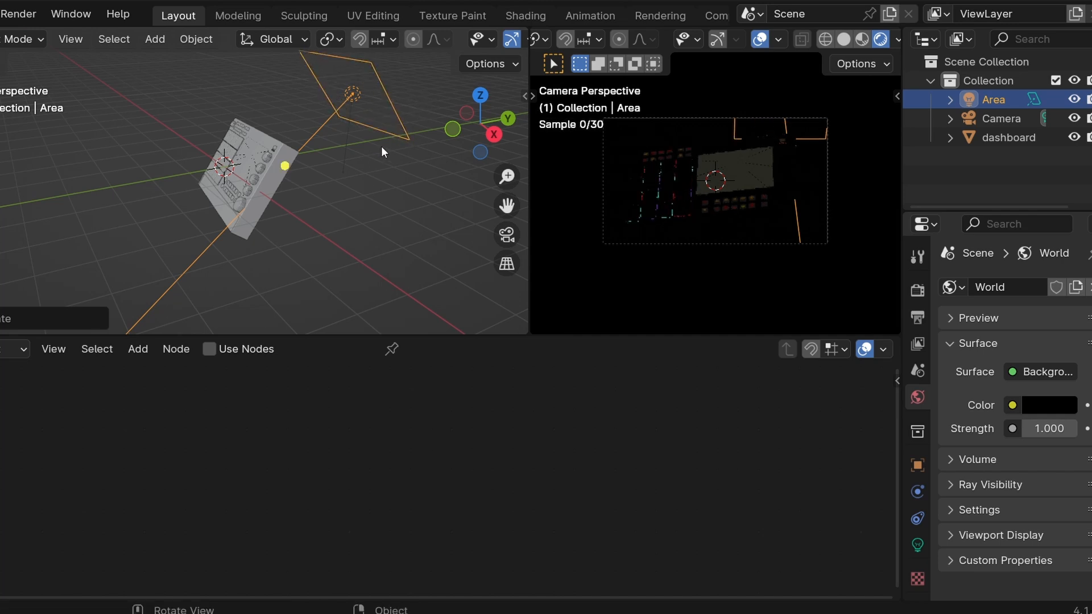
left_click(916, 542)
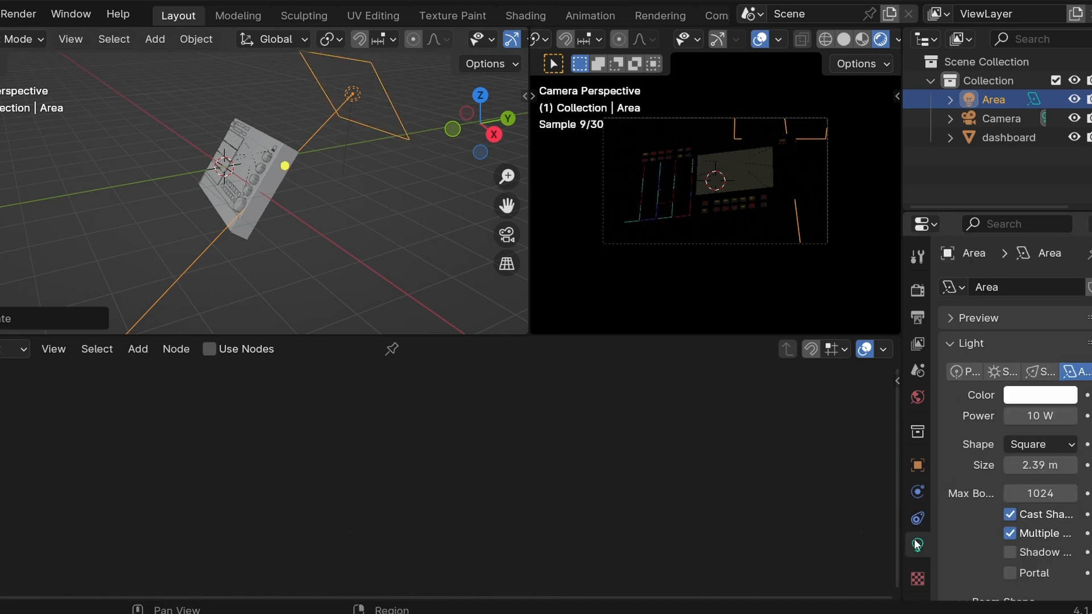
left_click(1046, 413)
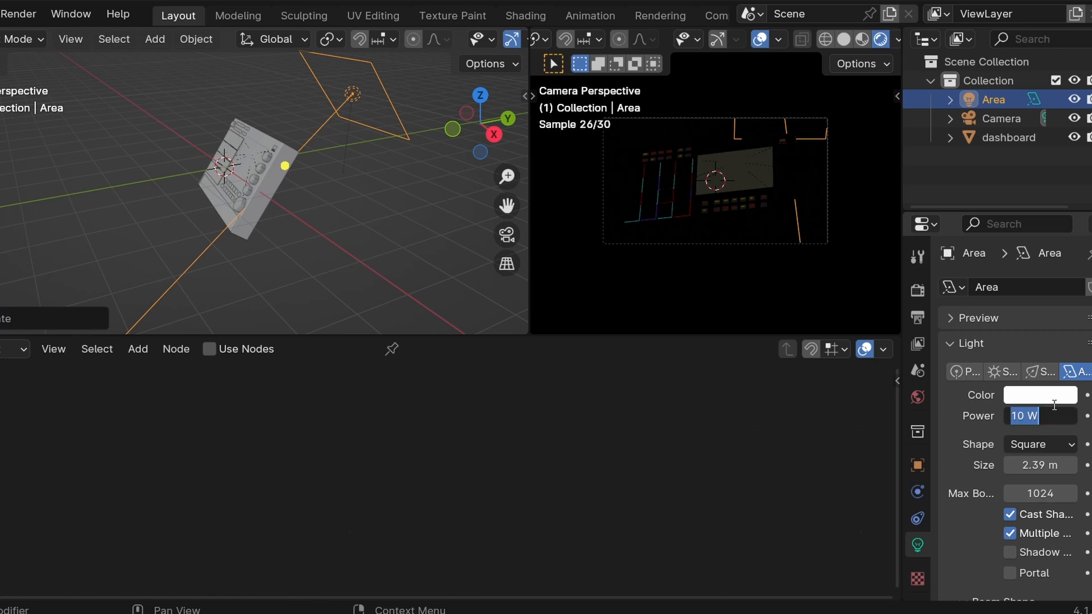
type("3000")
key("Return")
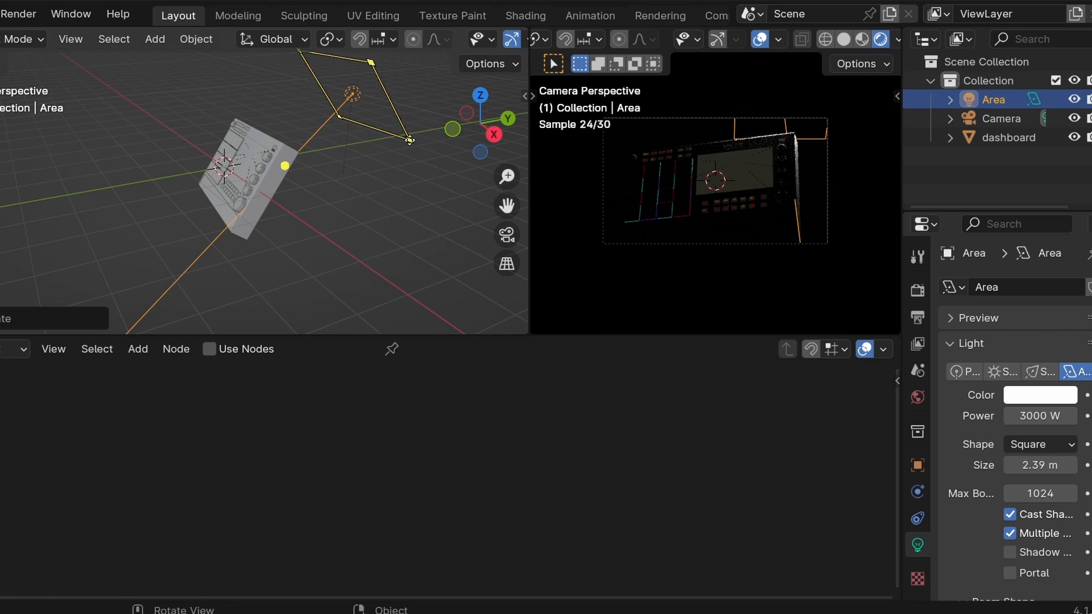
Move the area light forward along global Y so it sits closer to the dashboard.
key("g")
key("y")
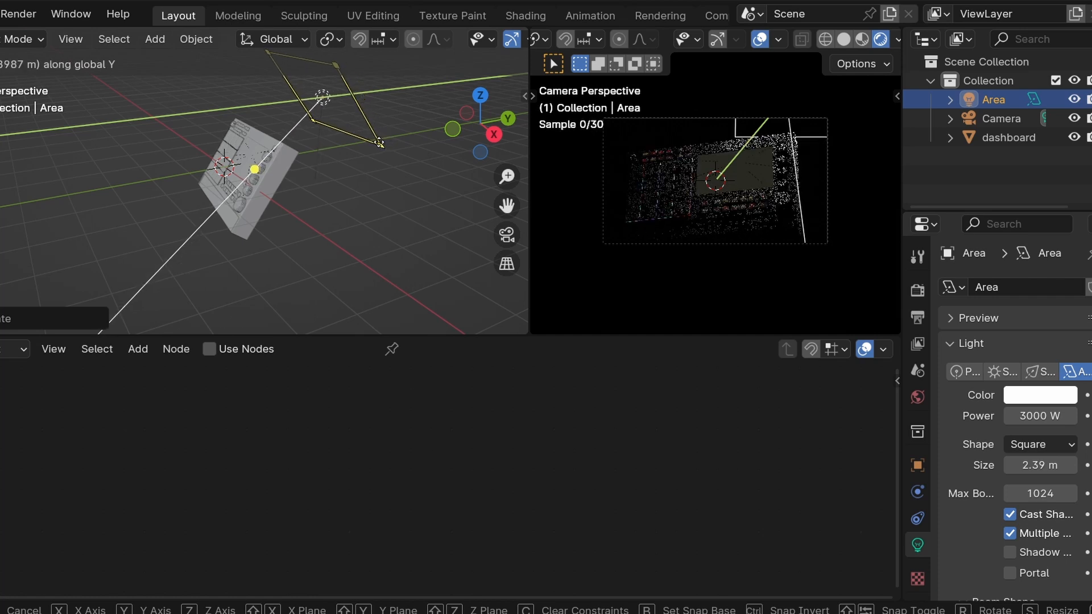
left_click(379, 143)
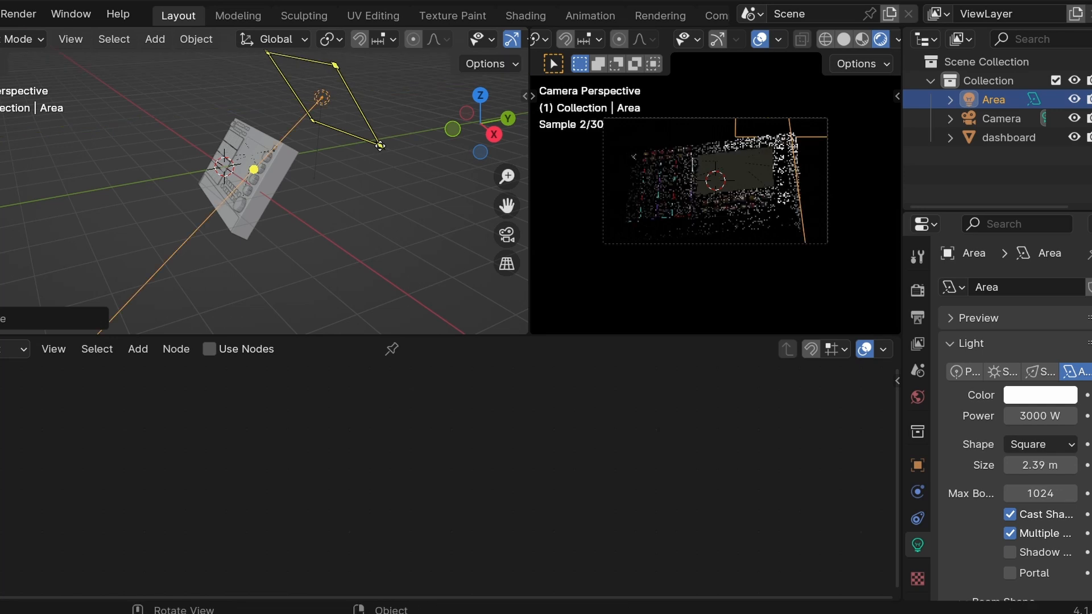
Try the Disk shape for the area light and dismiss the notification suggestion.
left_click(1012, 446)
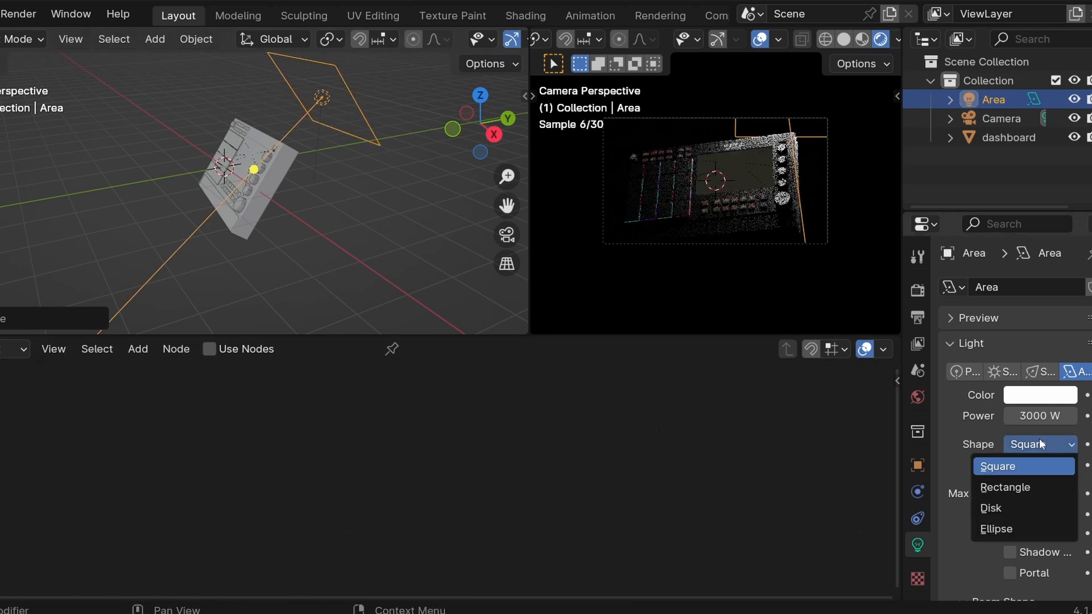
left_click(1004, 509)
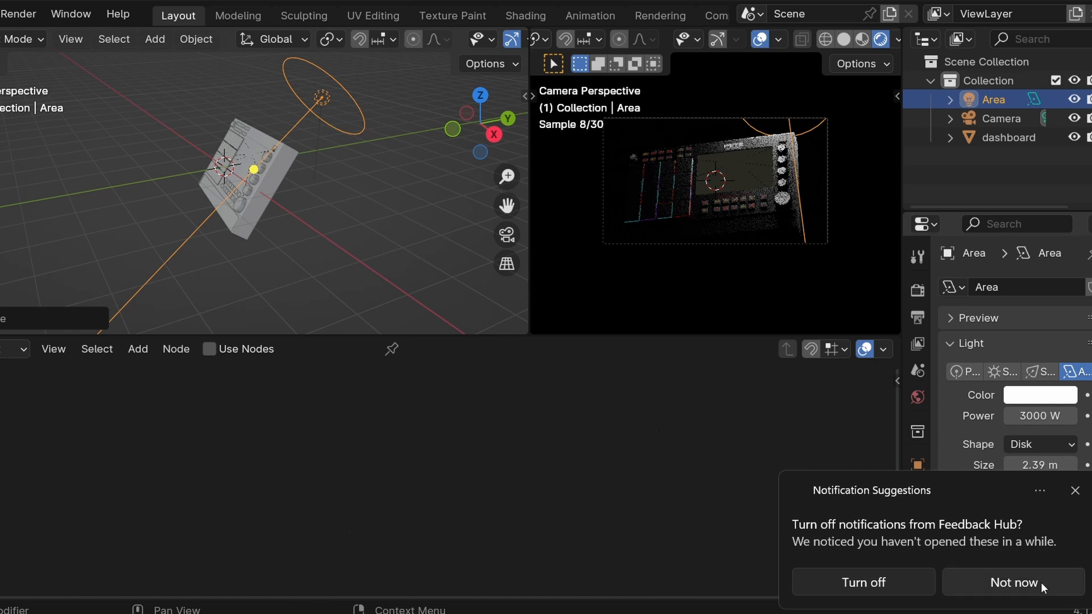
left_click(1074, 491)
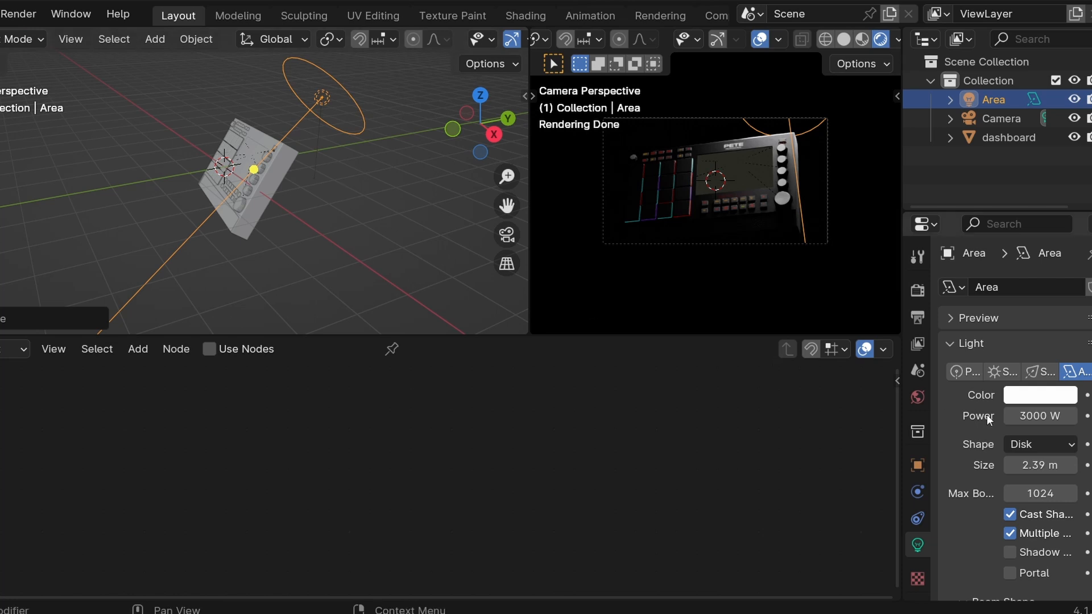
Give the area light the Rectangle shape and resize it to about 1.69 m by 1.99 m.
left_click(1057, 447)
left_click(1004, 485)
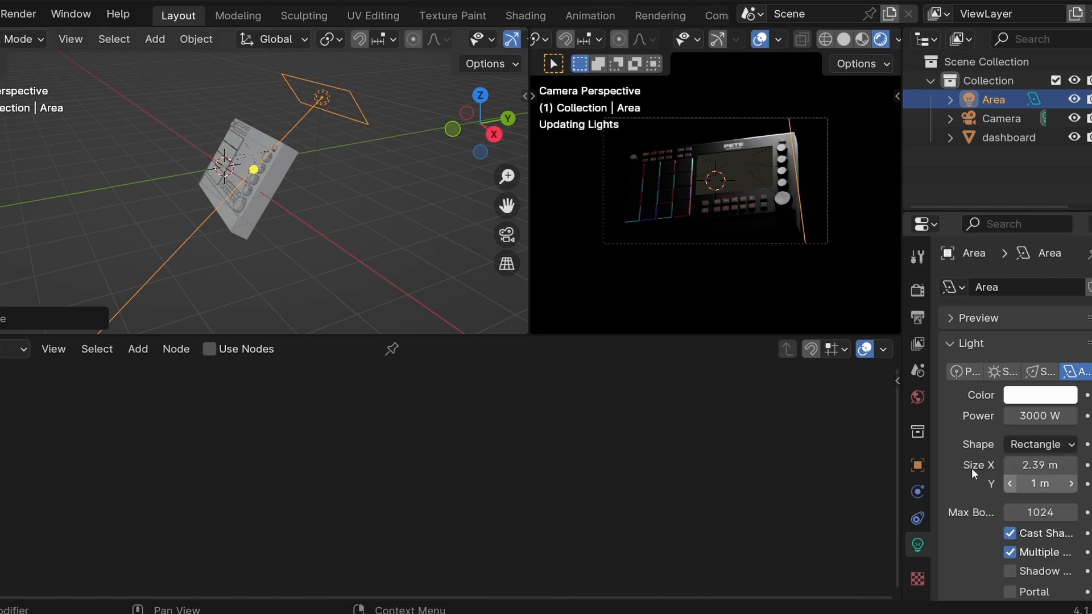
left_click_drag(353, 93, 331, 74)
left_click_drag(458, 128, 540, 151)
Rotate the area light in top view so its beam points diagonally inward across the dashboard from the knob side.
left_click(476, 103)
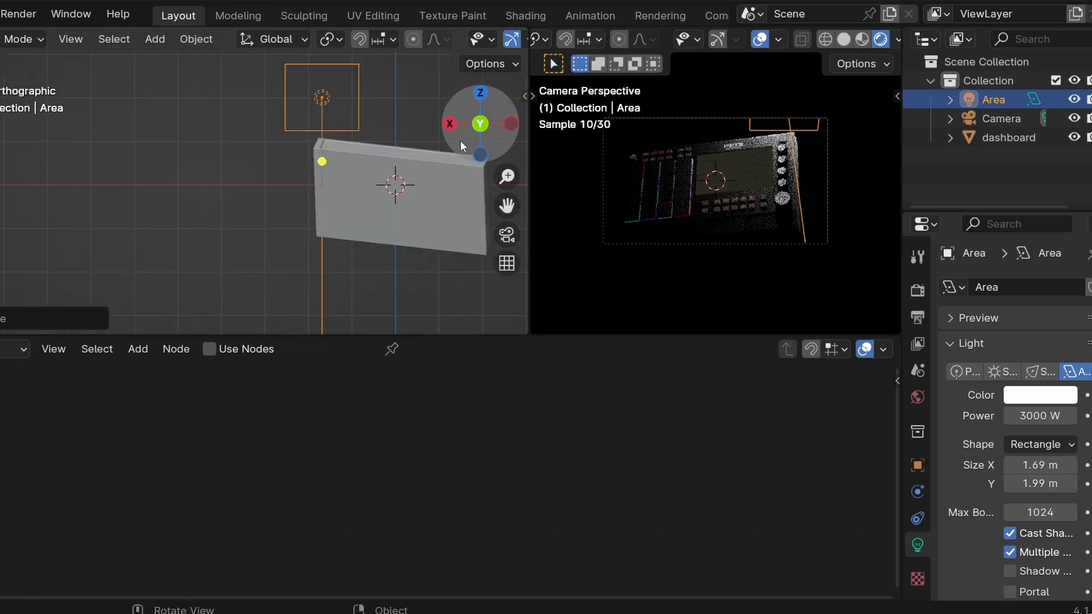
left_click(482, 94)
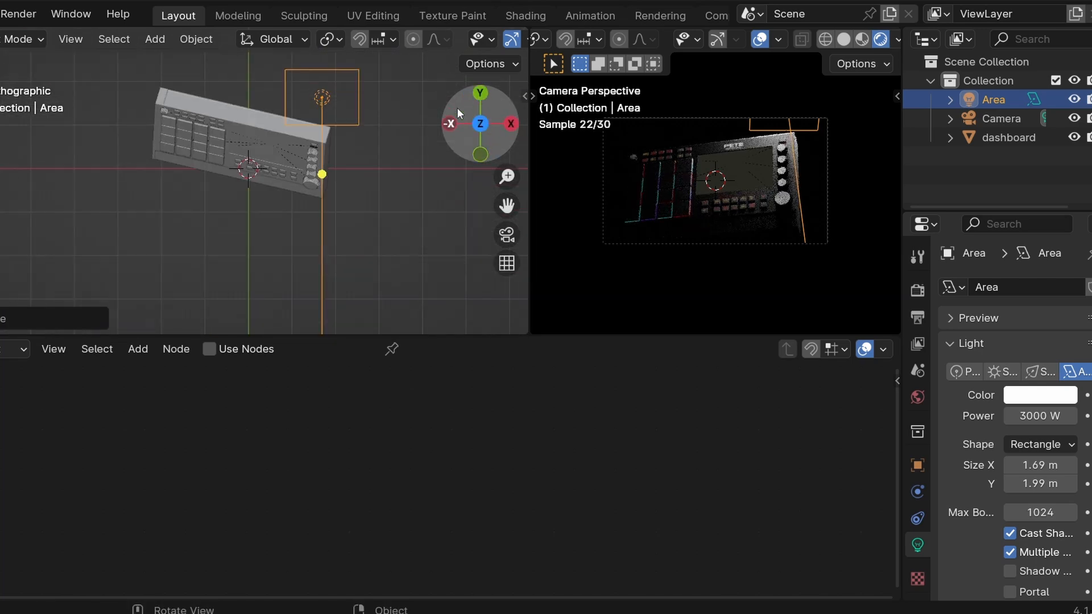
key("r")
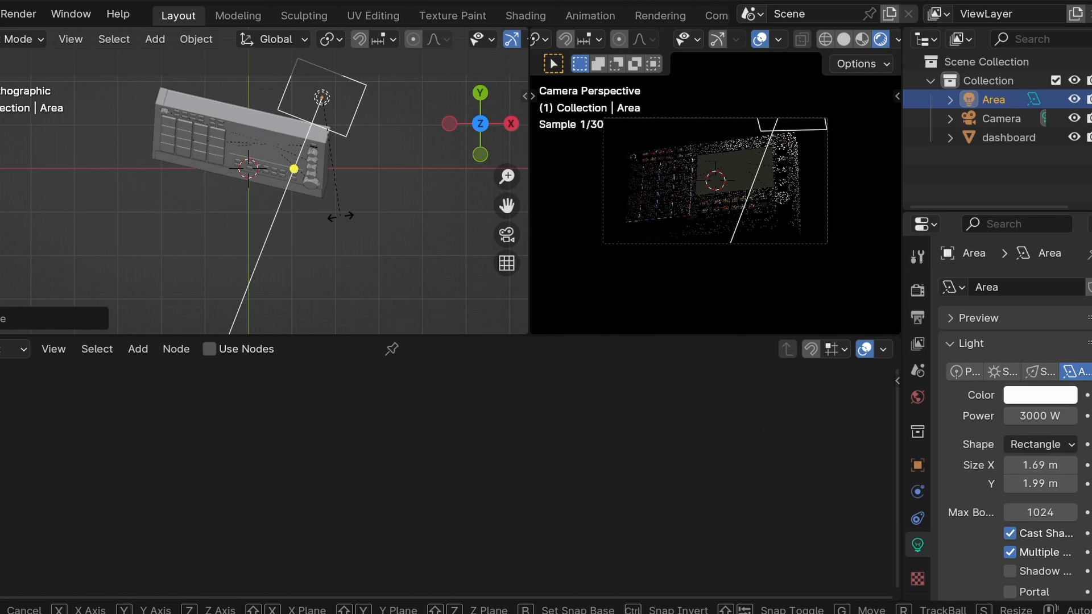
left_click(385, 195)
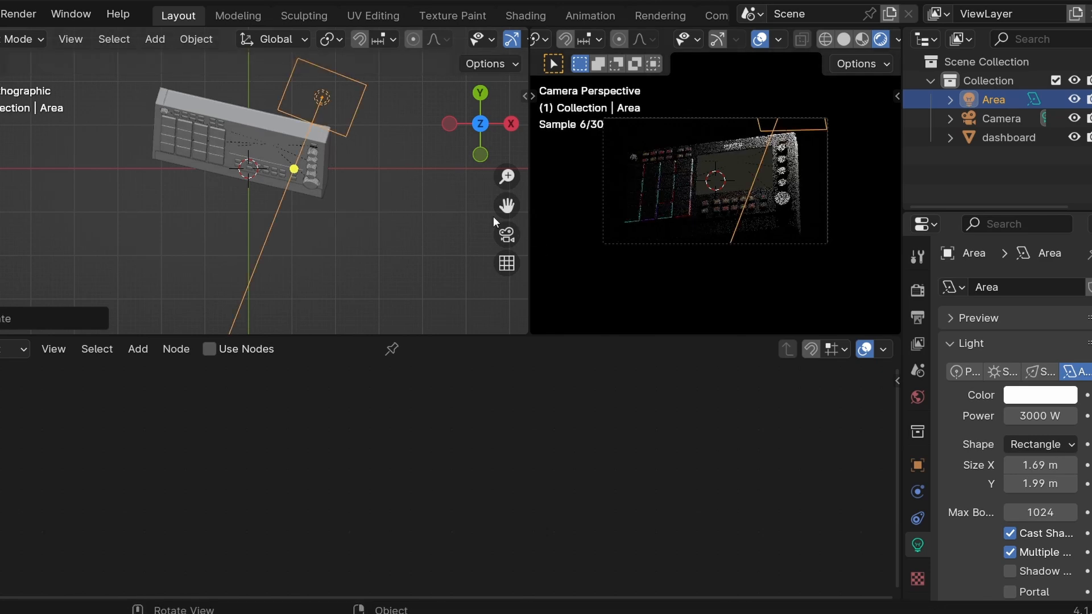
left_click(486, 154)
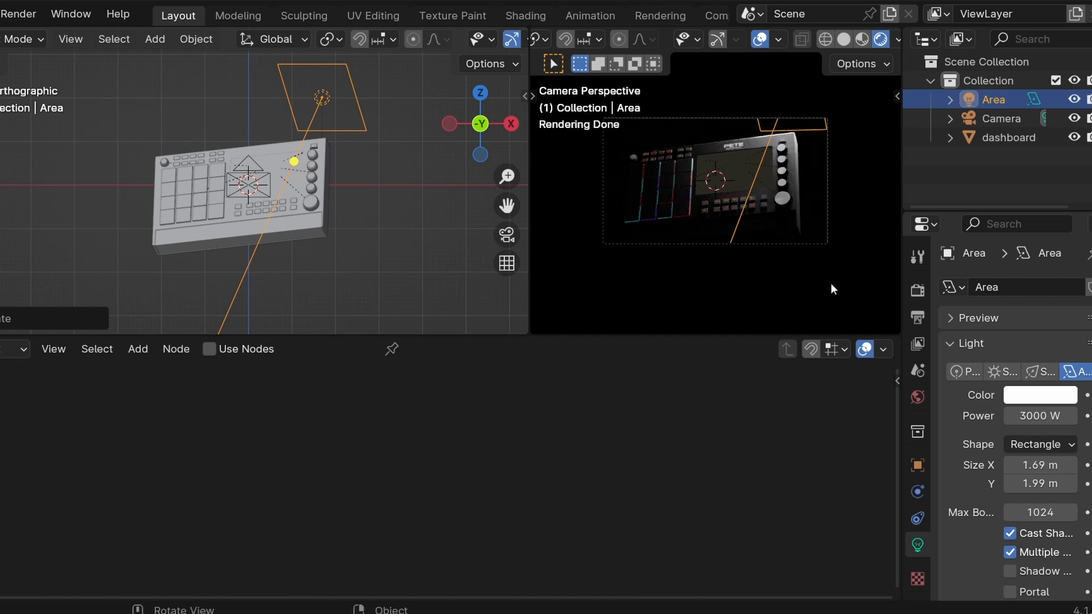
Set the area light's beam spread to 50°.
scroll(1025, 511, "down", 6)
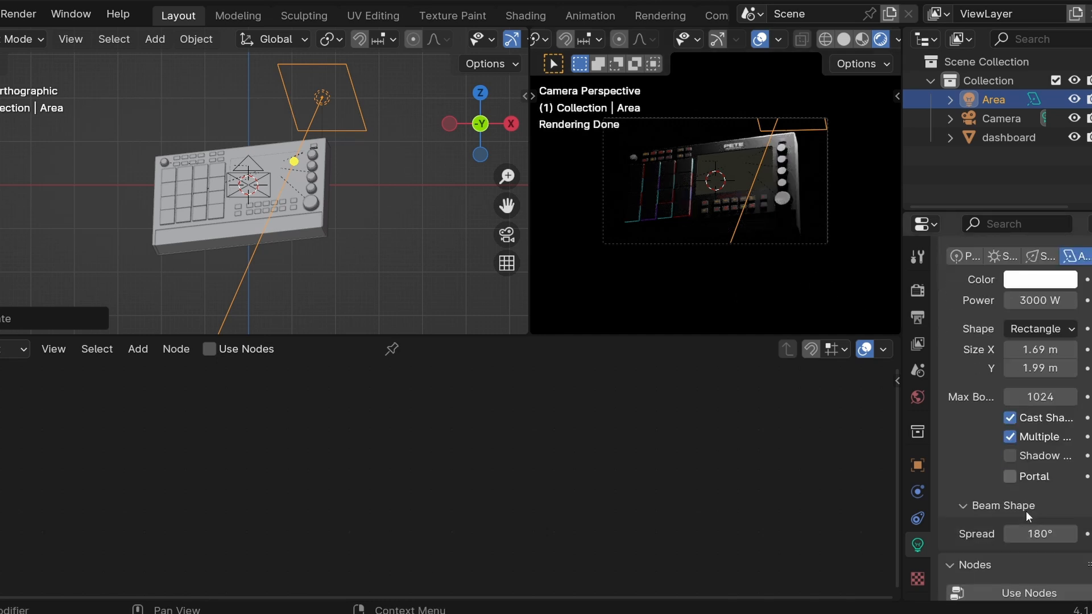
left_click(1036, 497)
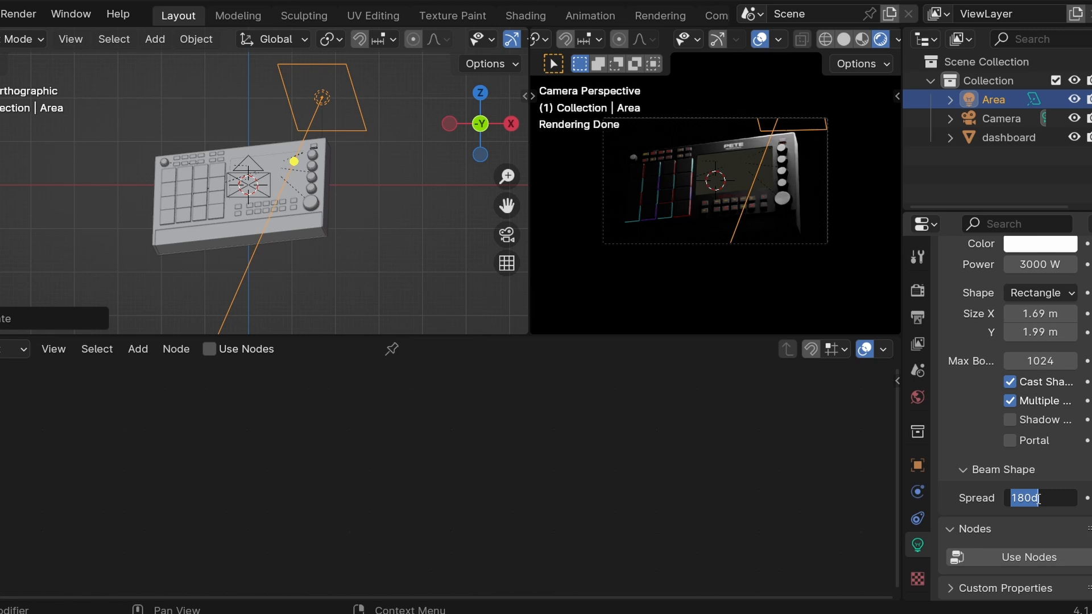
type("50")
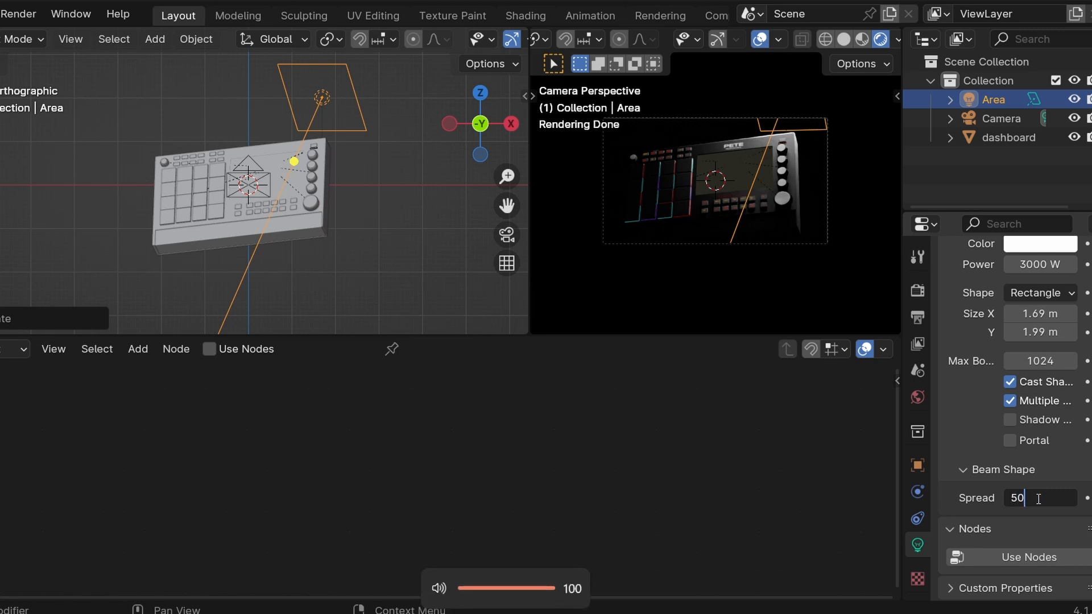
key("Return")
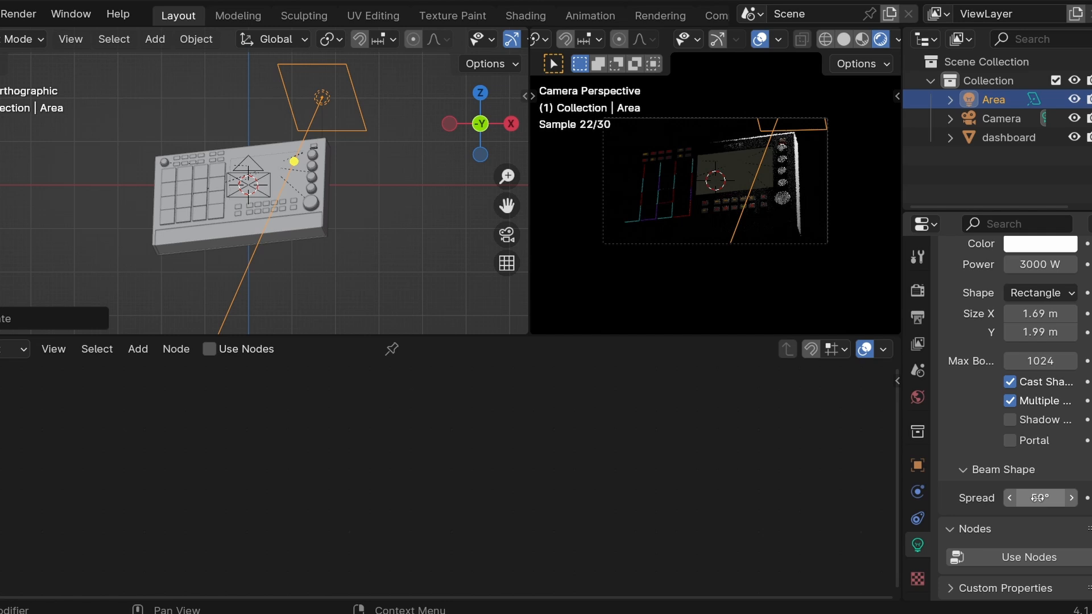
Move the area light slightly further along global Y towards the front of the dashboard.
left_click_drag(473, 155, 428, 171)
key("g")
key("y")
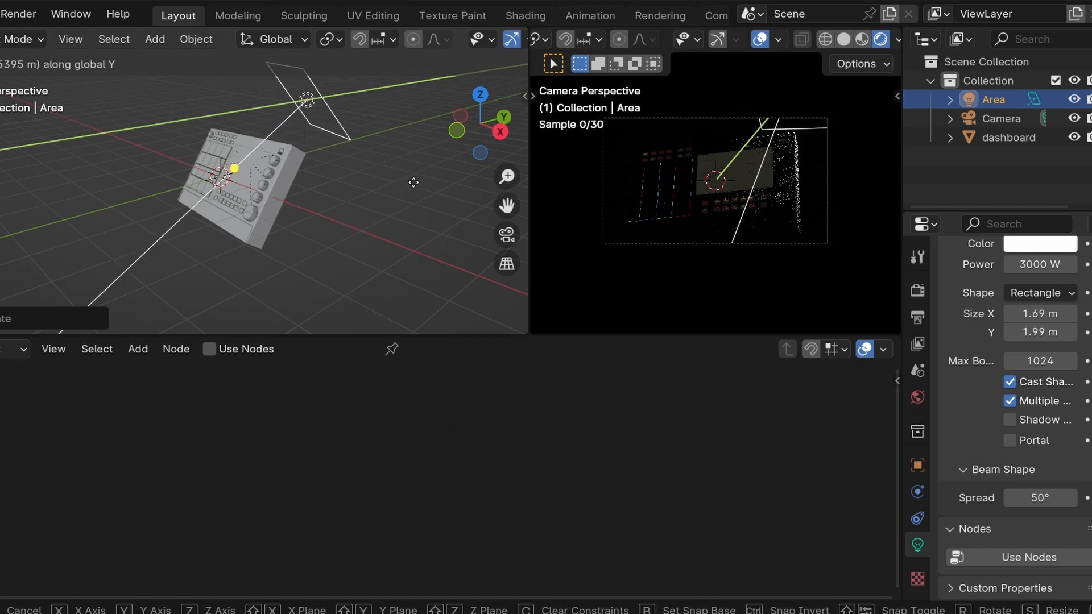
left_click(414, 180)
Rotate the area light in side view to aim more steeply at the dashboard, and shift it slightly back along global Y.
left_click(490, 133)
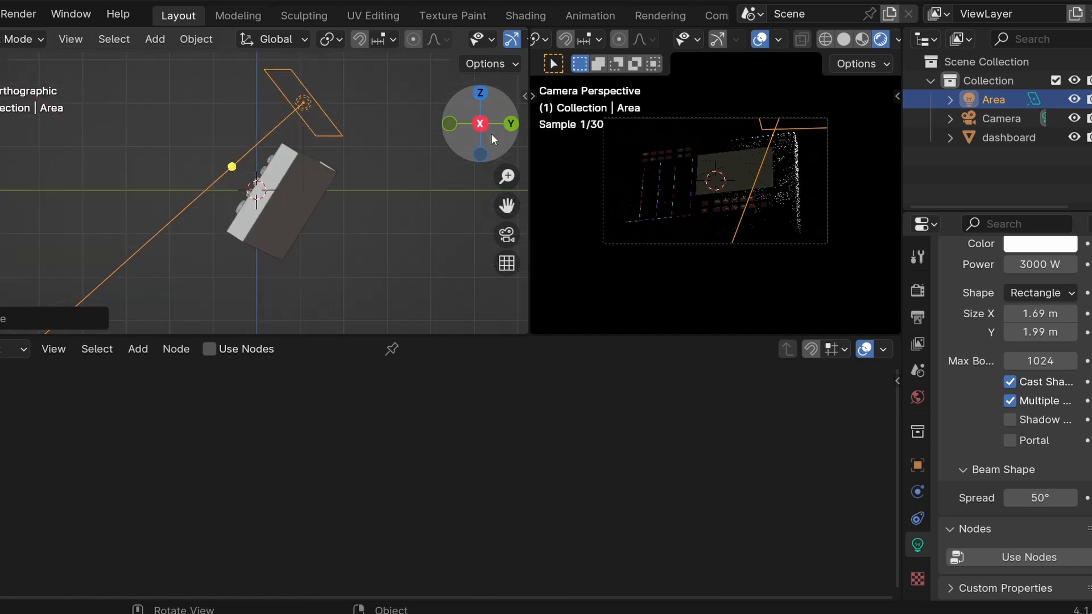
key("r")
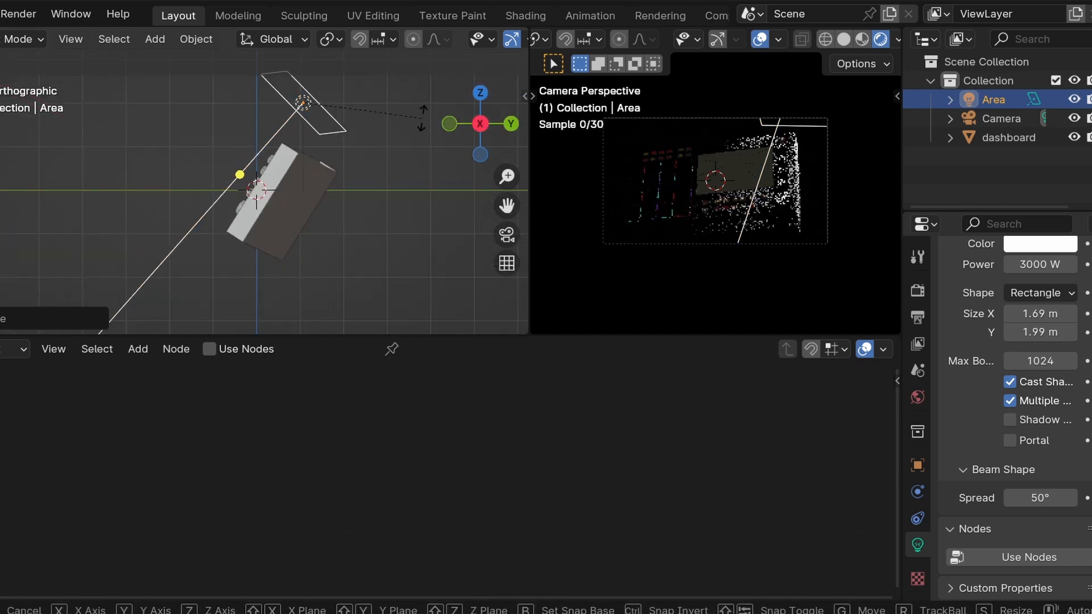
left_click(422, 118)
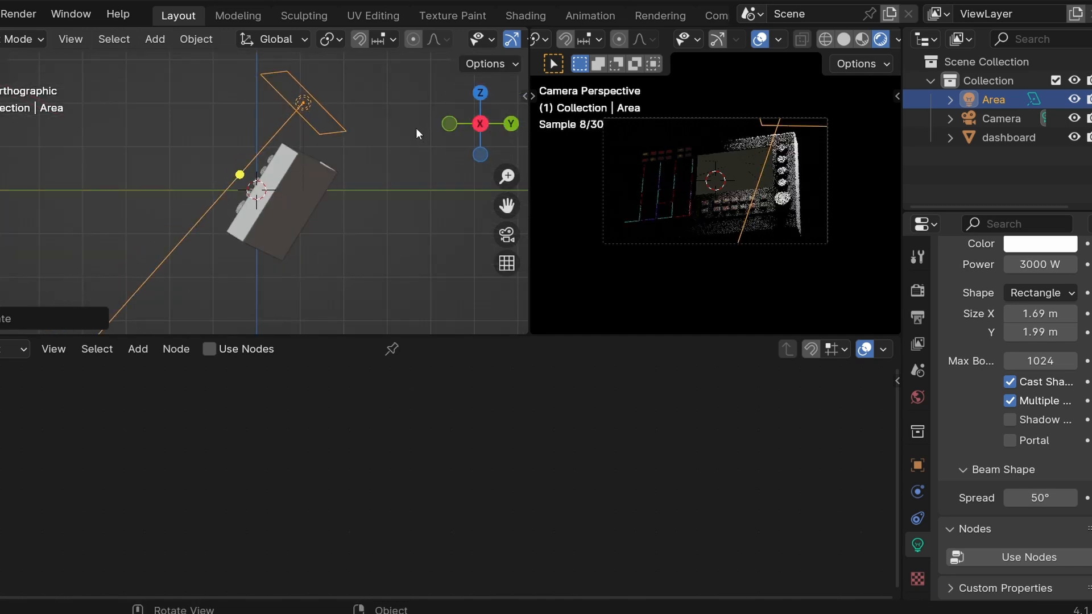
key("r")
key("g")
key("y")
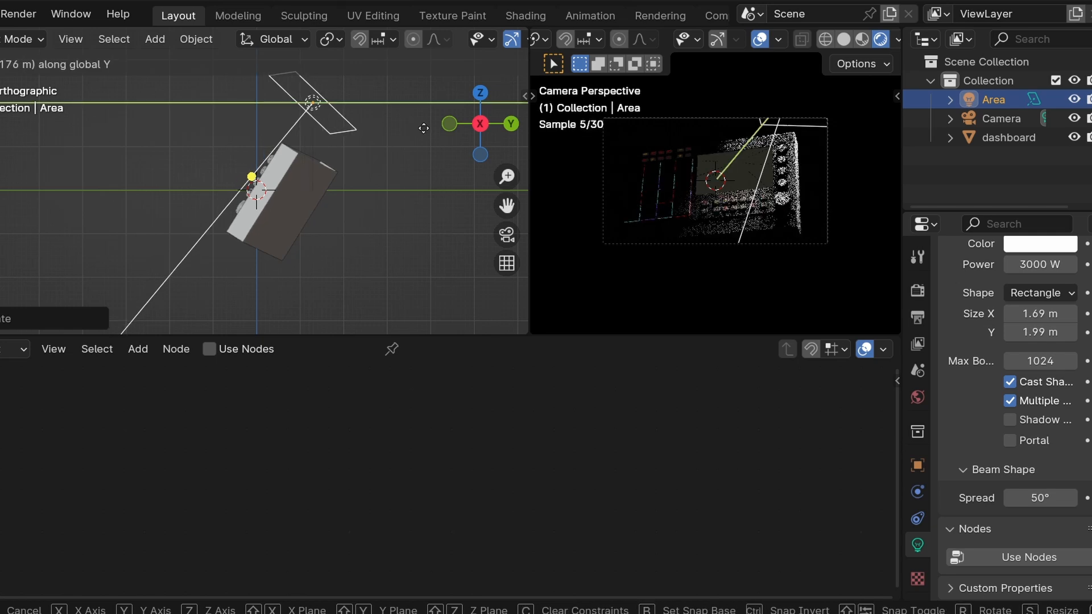
left_click(425, 128)
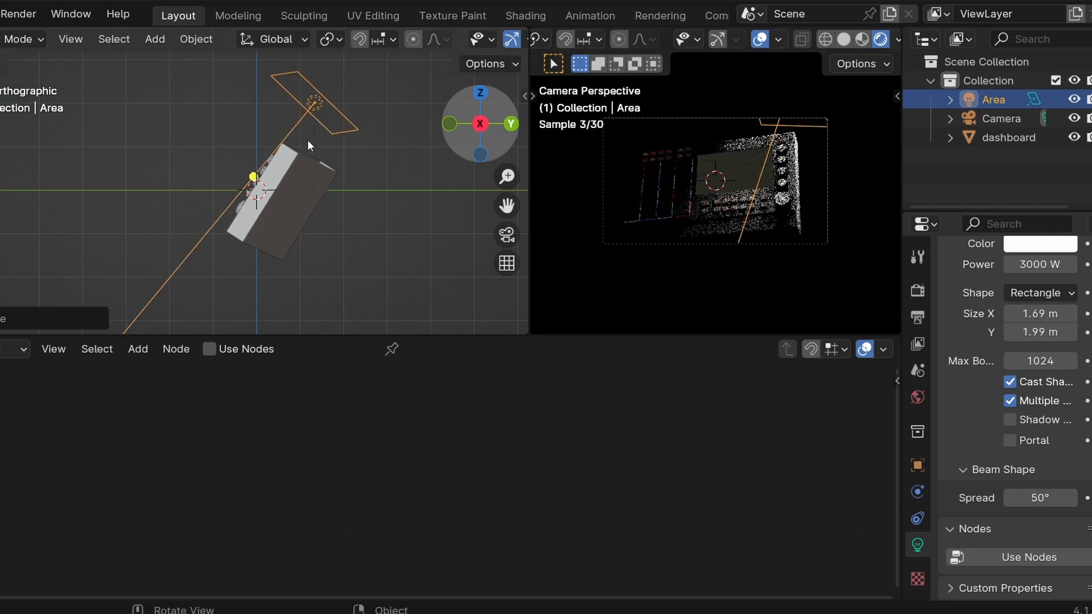
left_click_drag(452, 127, 470, 134)
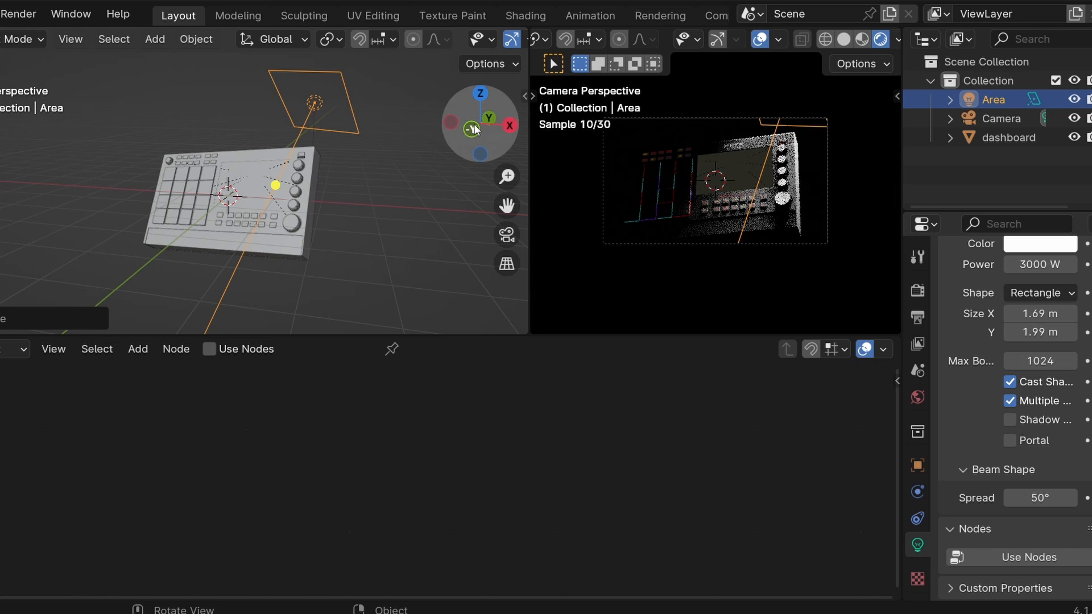
left_click(472, 128)
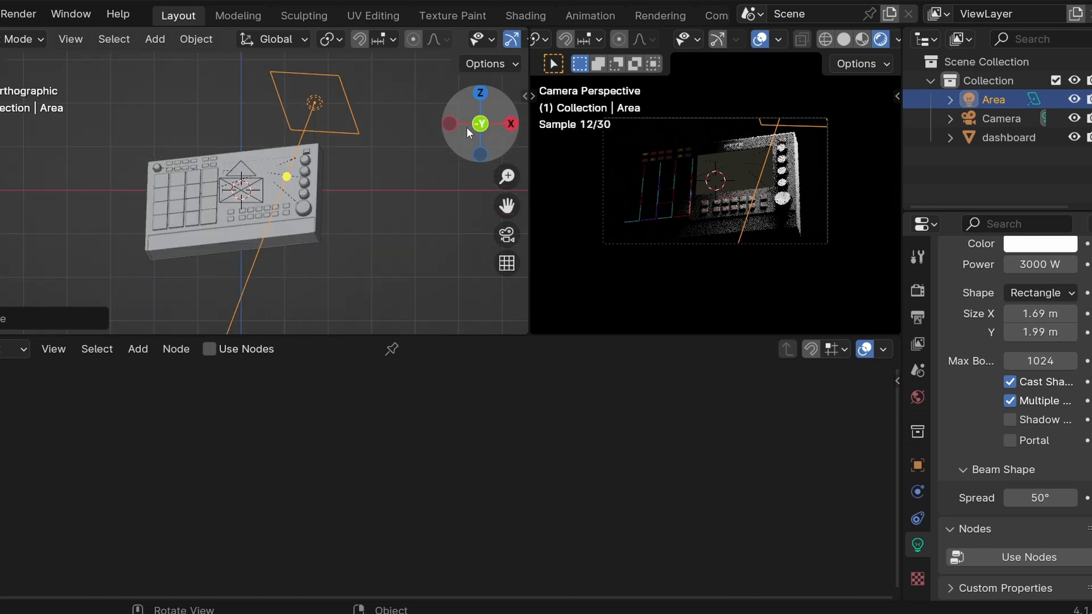
Try a narrower beam spread of 30° on the area light.
left_click(1044, 498)
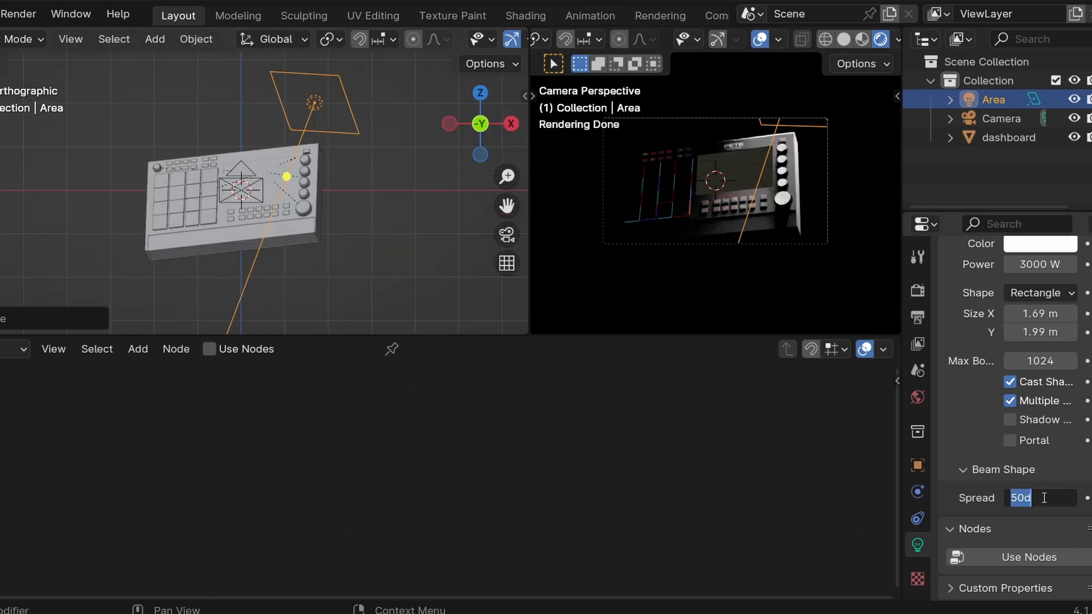
type("30")
key("Return")
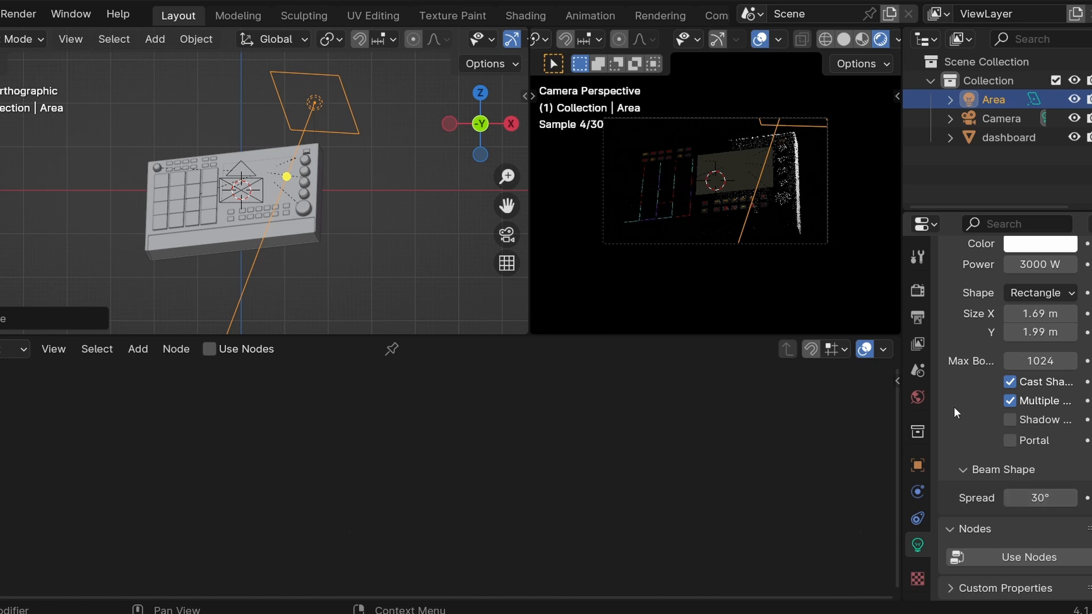
Set the area light's beam spread to 60°.
left_click(1041, 496)
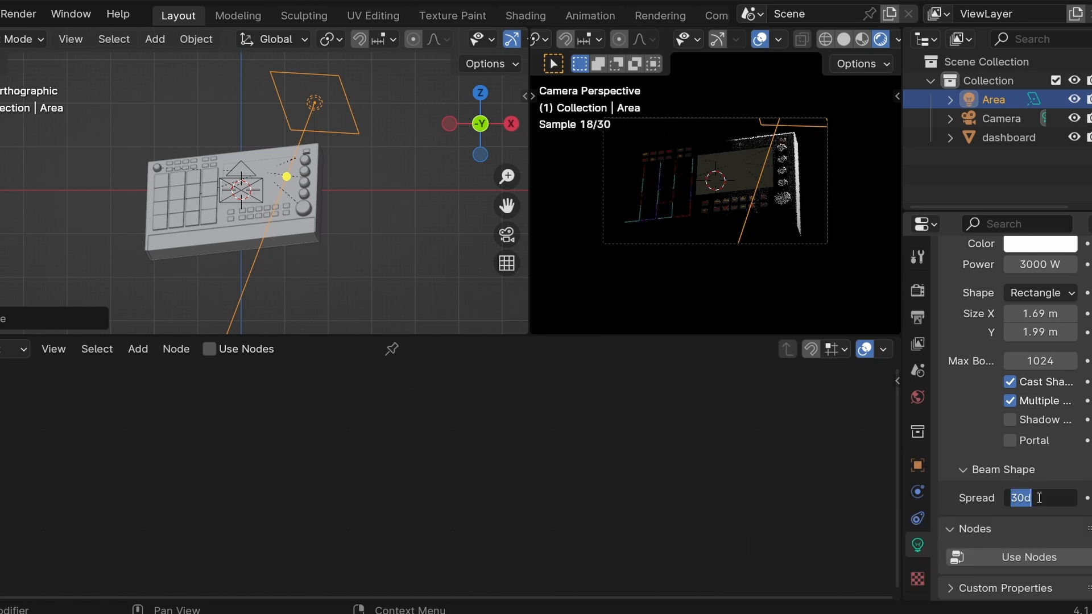
type("60")
key("Return")
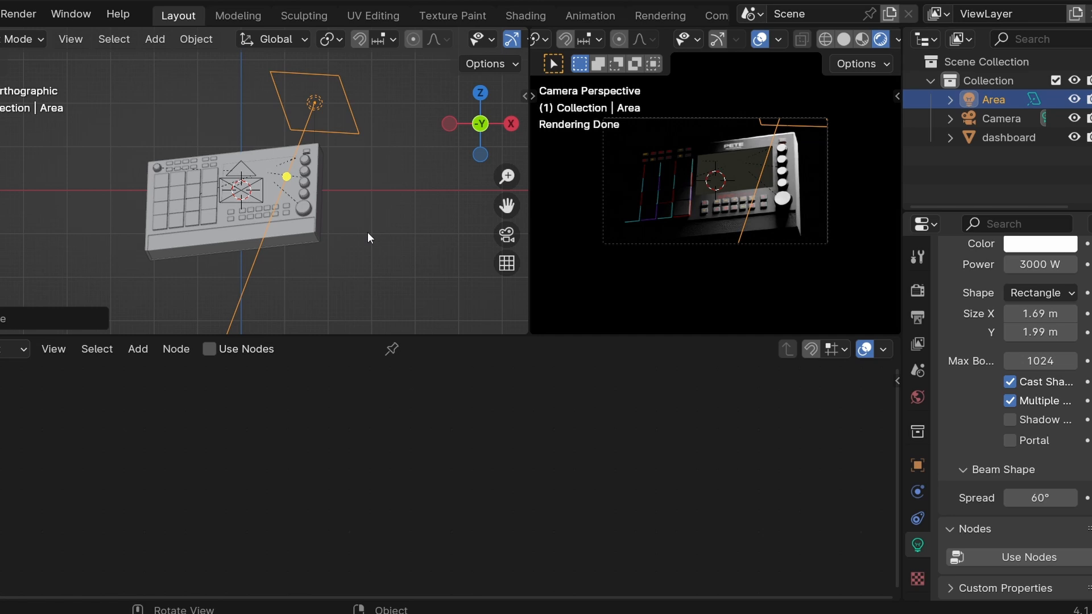
Enable shader nodes for the area light and bring its Emission and Light Output nodes into clear view.
scroll(365, 231, "down", 1)
scroll(356, 228, "down", 2)
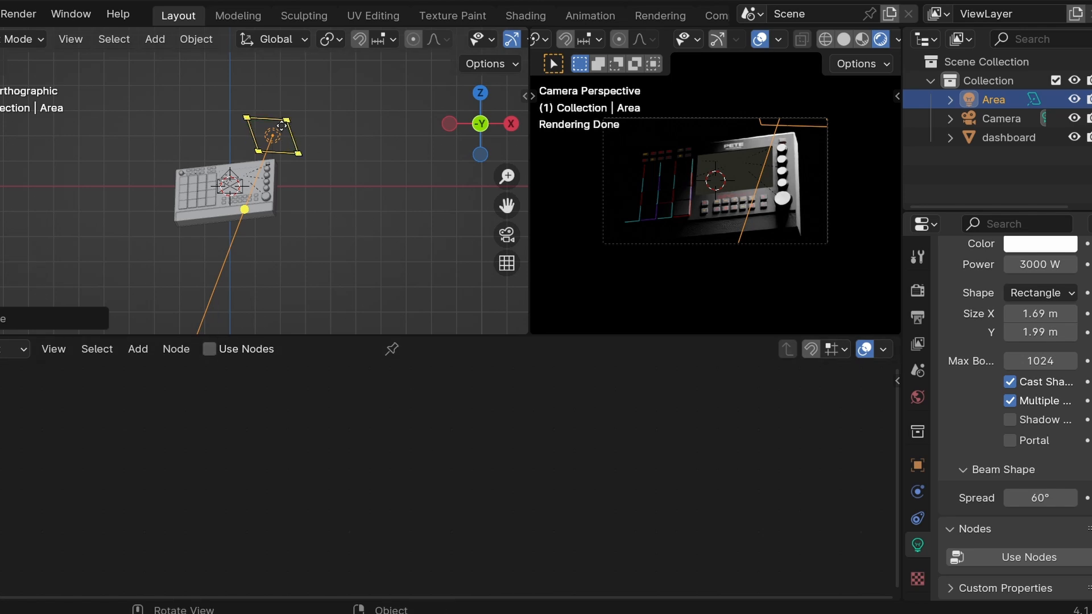
left_click(220, 351)
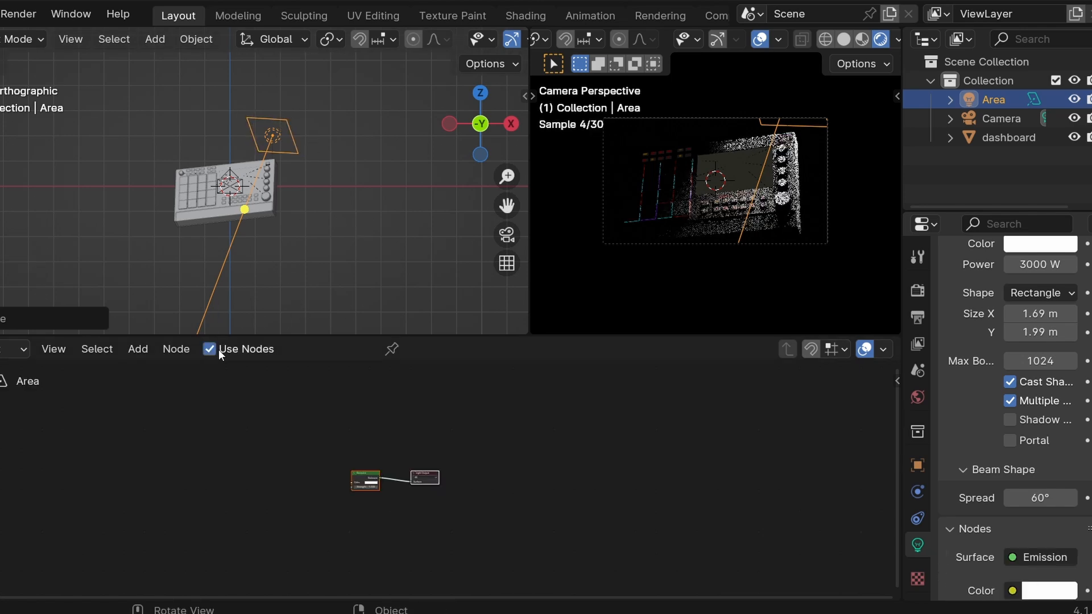
scroll(512, 527, "up", 2)
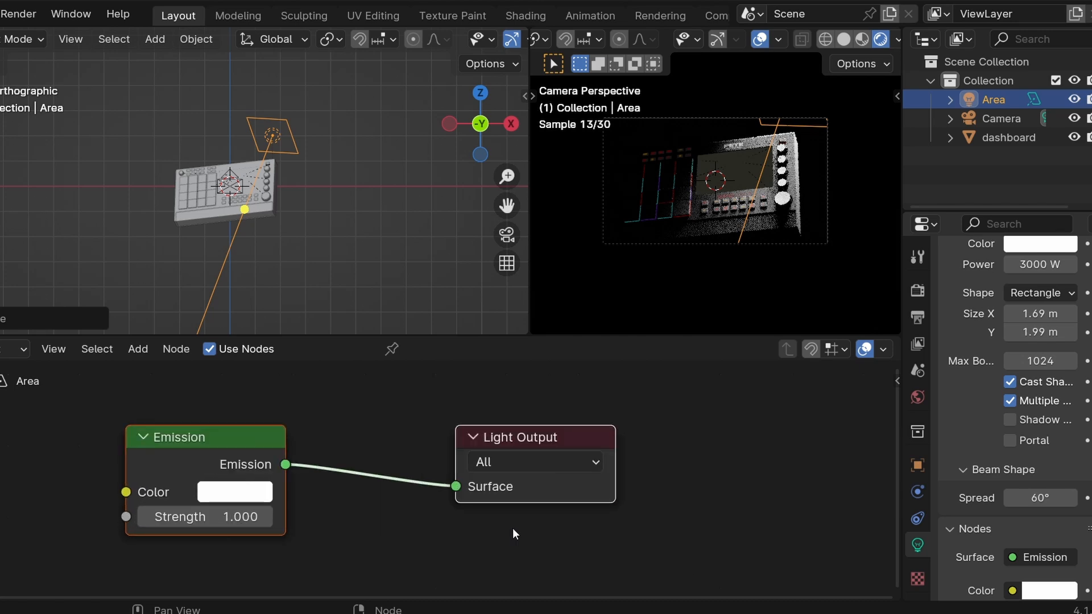
middle_click_drag(513, 528, 578, 520)
scroll(578, 519, "down", 1)
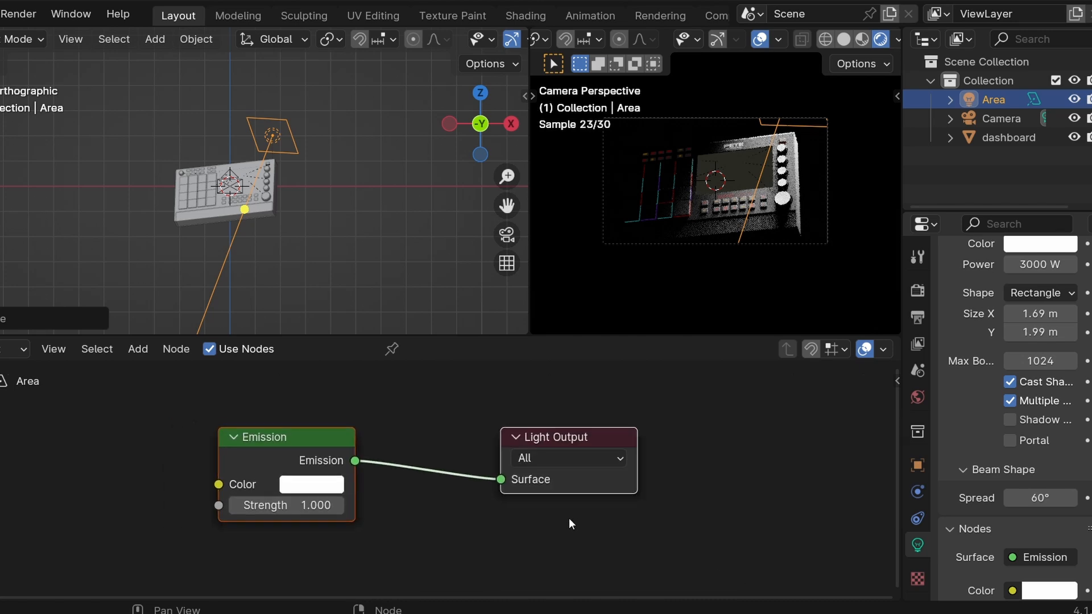
Add a Blackbody node to the area light's node tree and feed its Color into the Emission node's Color.
left_click_drag(218, 484, 217, 478)
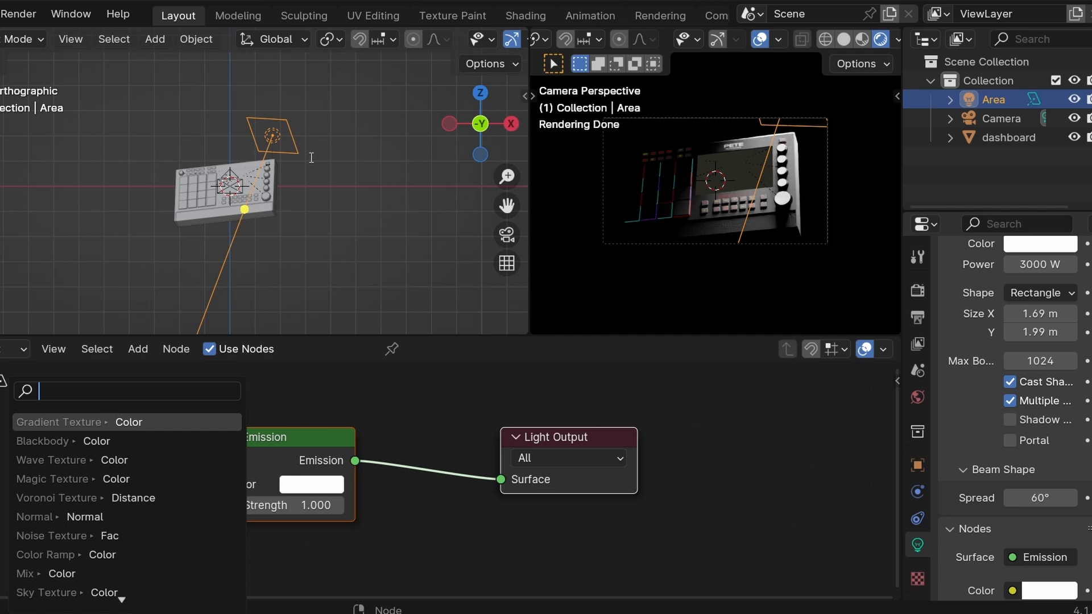
left_click(434, 503)
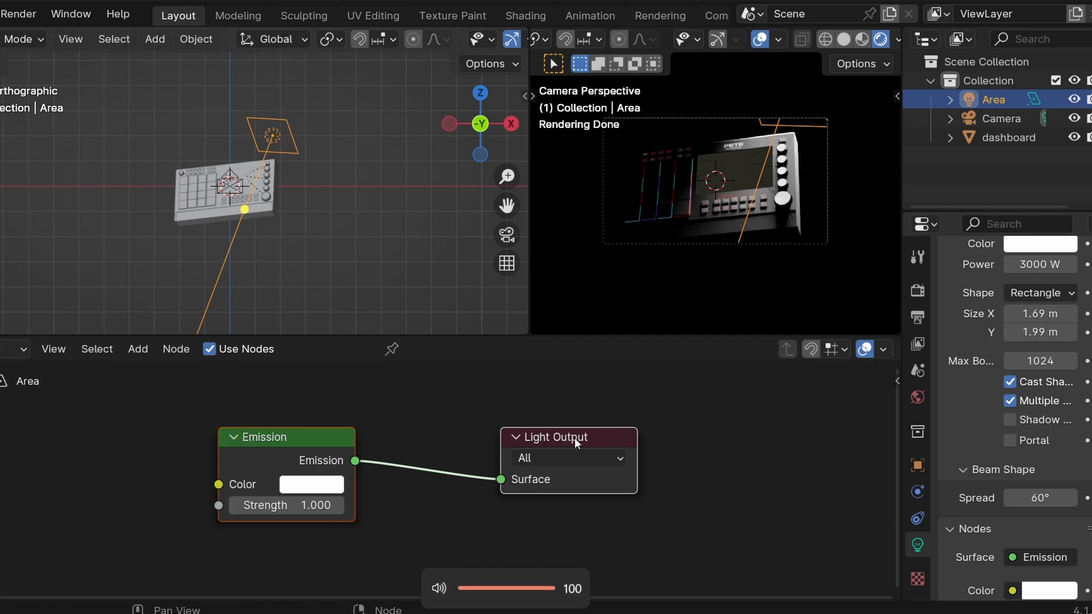
left_click_drag(210, 486, 83, 398)
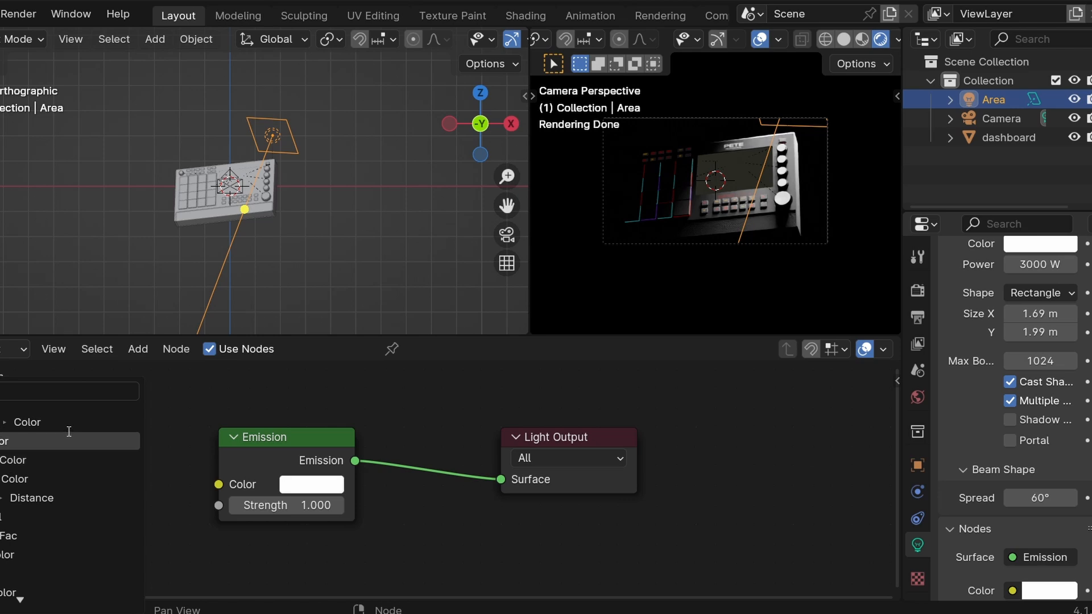
left_click(55, 444)
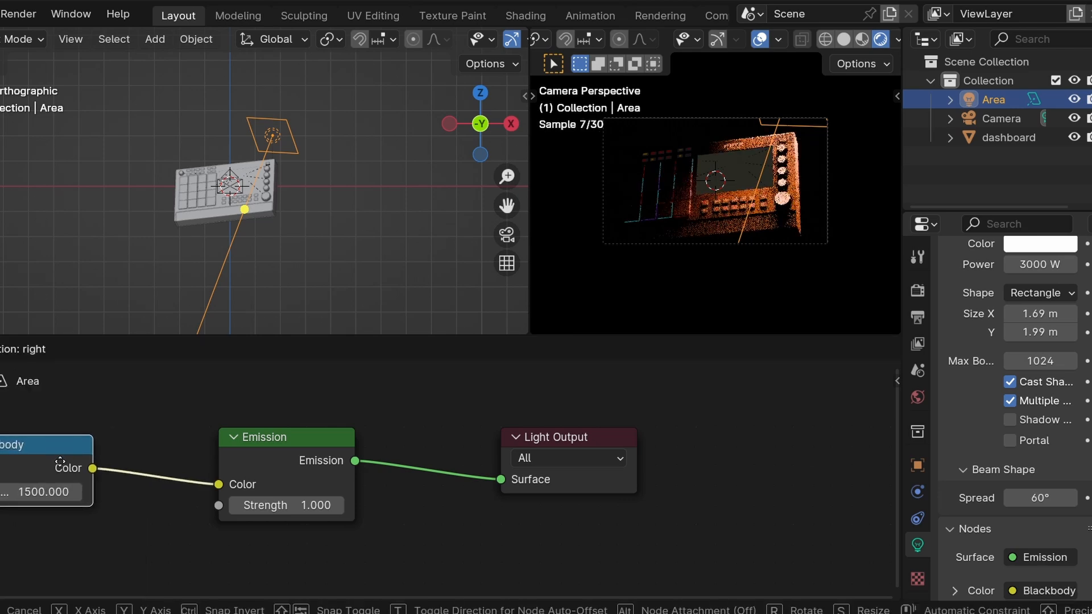
left_click(60, 463)
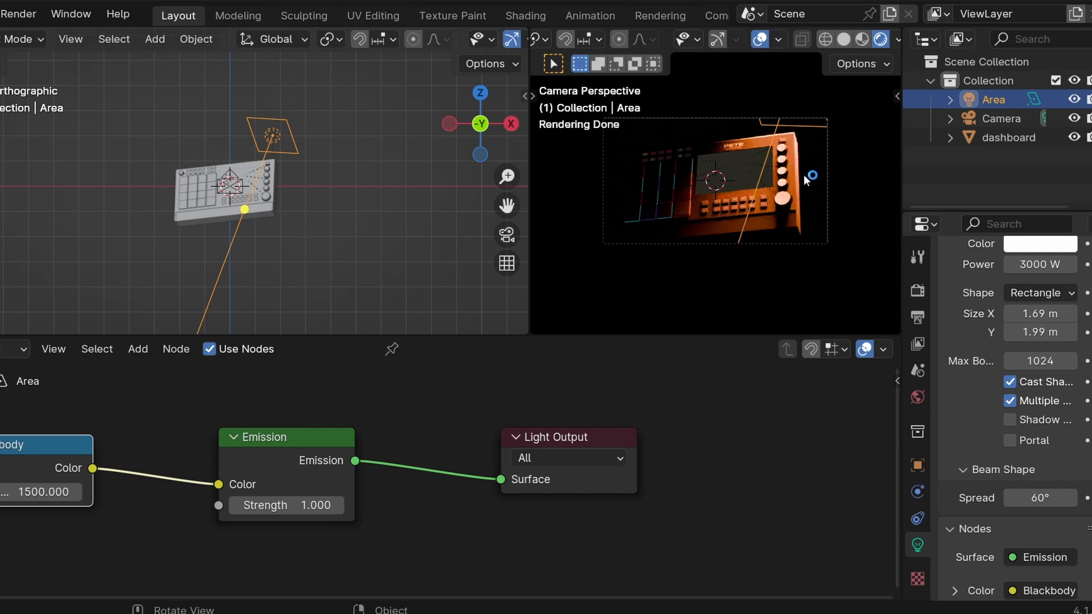
Set the Blackbody node's temperature to 10000 for a cooler light on the dashboard.
left_click(46, 490)
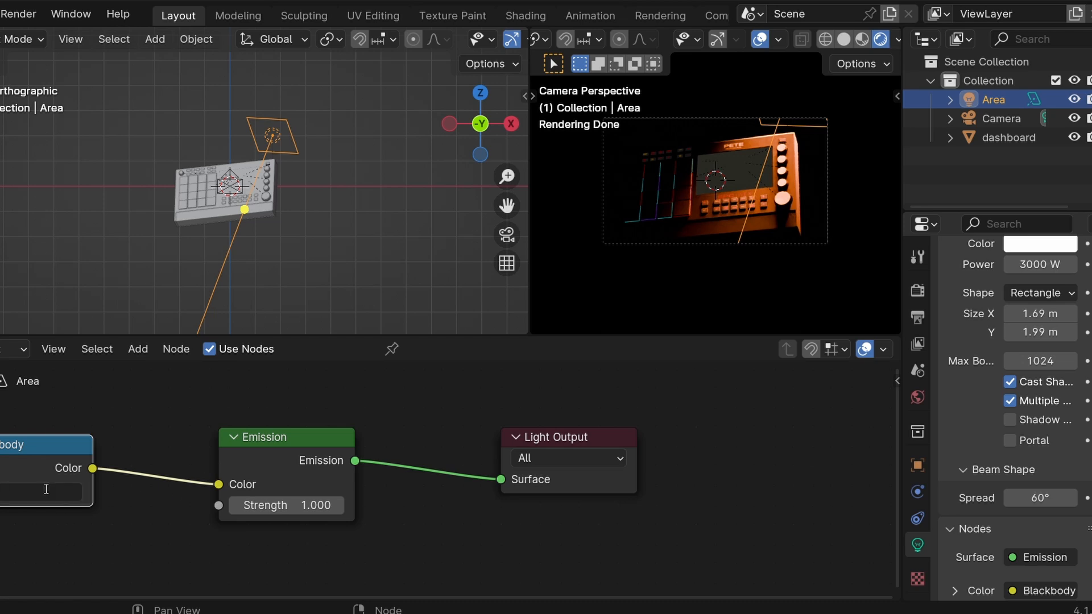
type("10000")
key("Return")
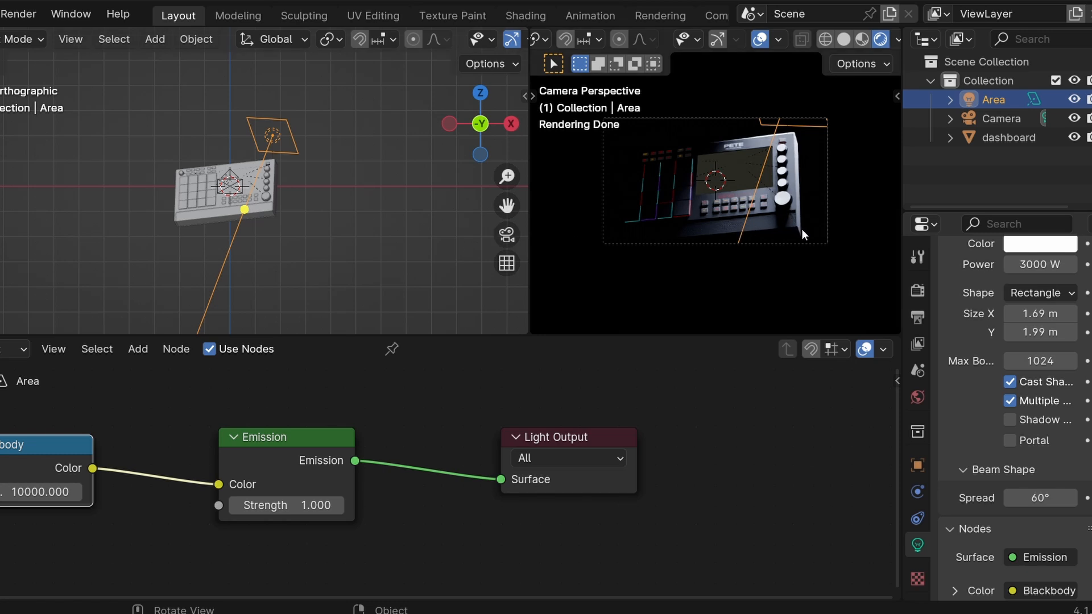
scroll(382, 245, "up", 6)
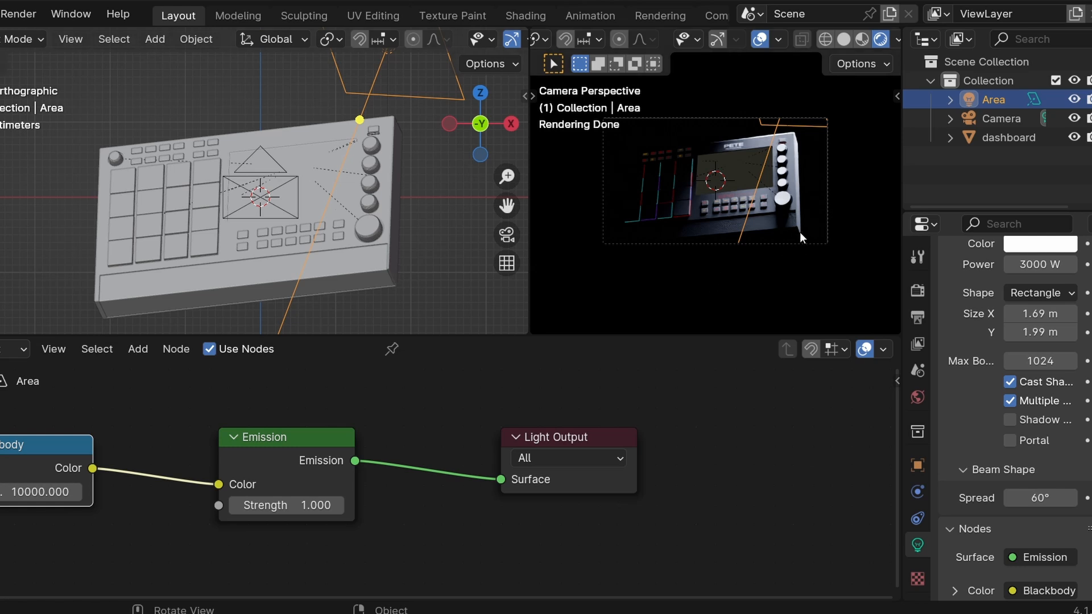
scroll(476, 262, "down", 5)
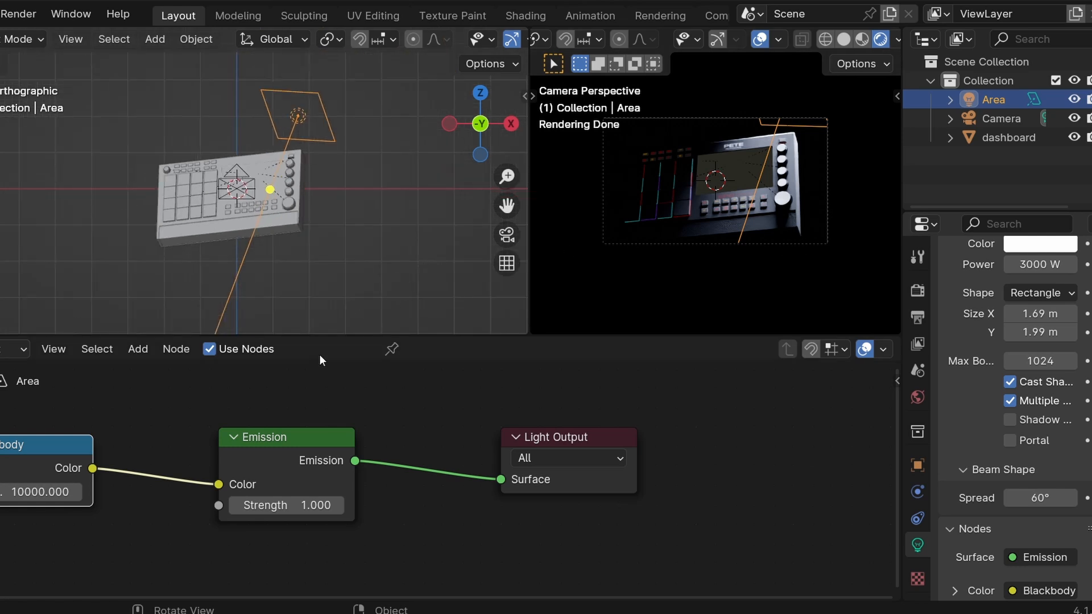
Add a Gradient Texture node below the Blackbody node and feed its Color into the Emission node's Strength.
middle_click_drag(421, 431, 575, 416)
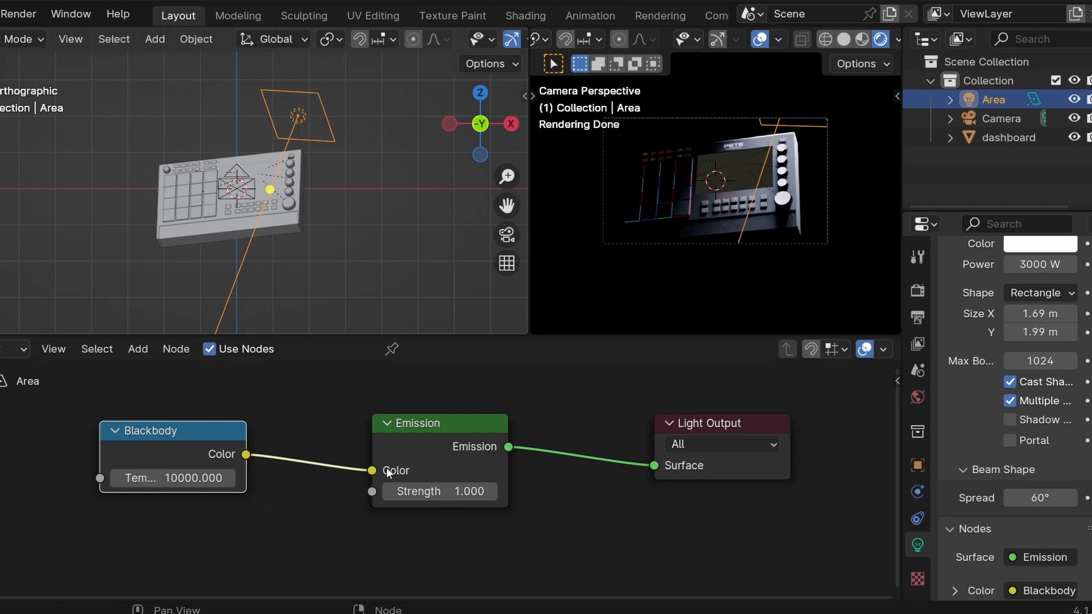
left_click_drag(371, 491, 357, 470)
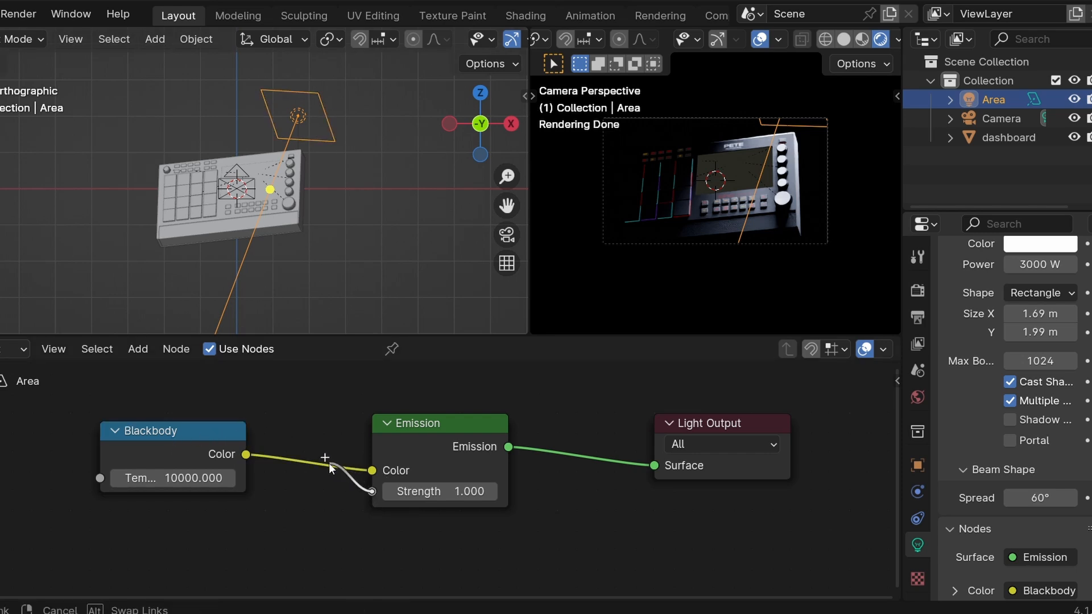
left_click_drag(283, 505, 177, 558)
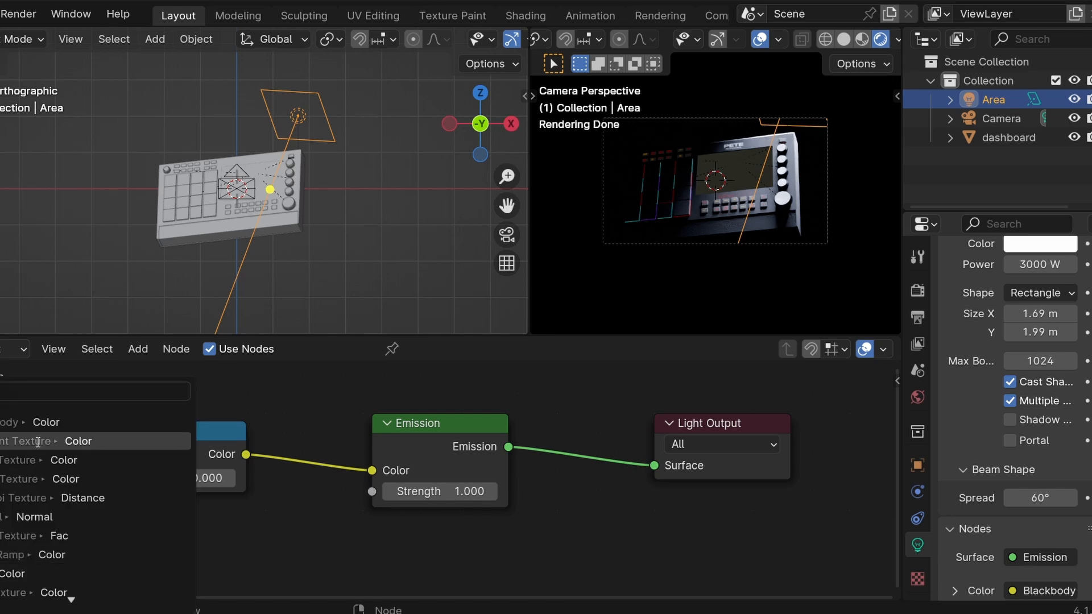
left_click(86, 441)
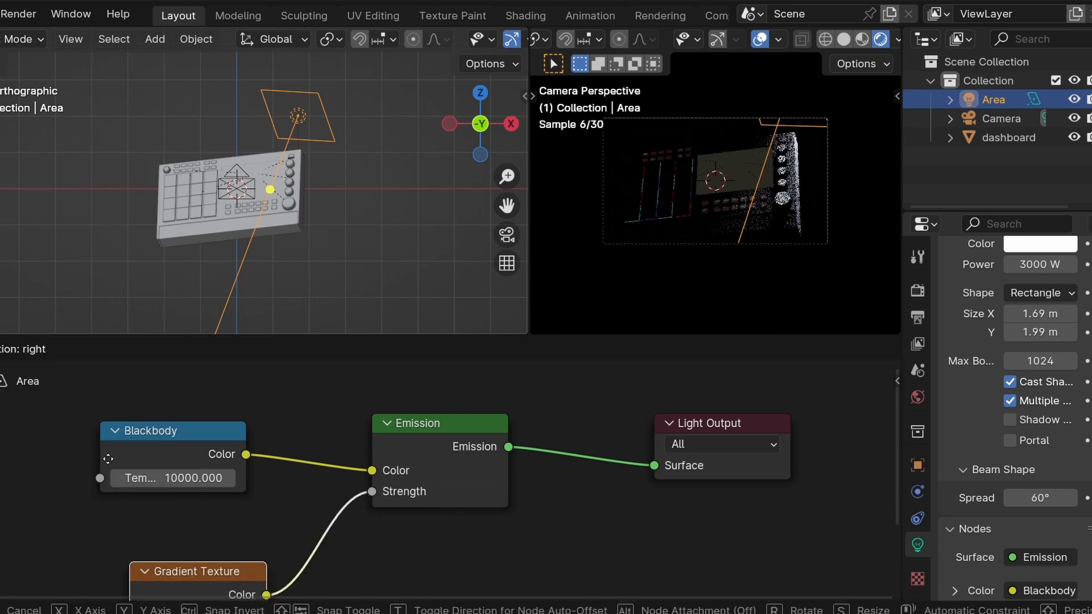
left_click(284, 495)
Move the Blackbody node higher, clear of the Gradient Texture and Emission nodes, and save the file.
scroll(288, 493, "down", 2)
scroll(289, 492, "up", 1)
middle_click_drag(296, 493, 330, 462)
scroll(330, 462, "down", 1)
left_click_drag(261, 414, 283, 399)
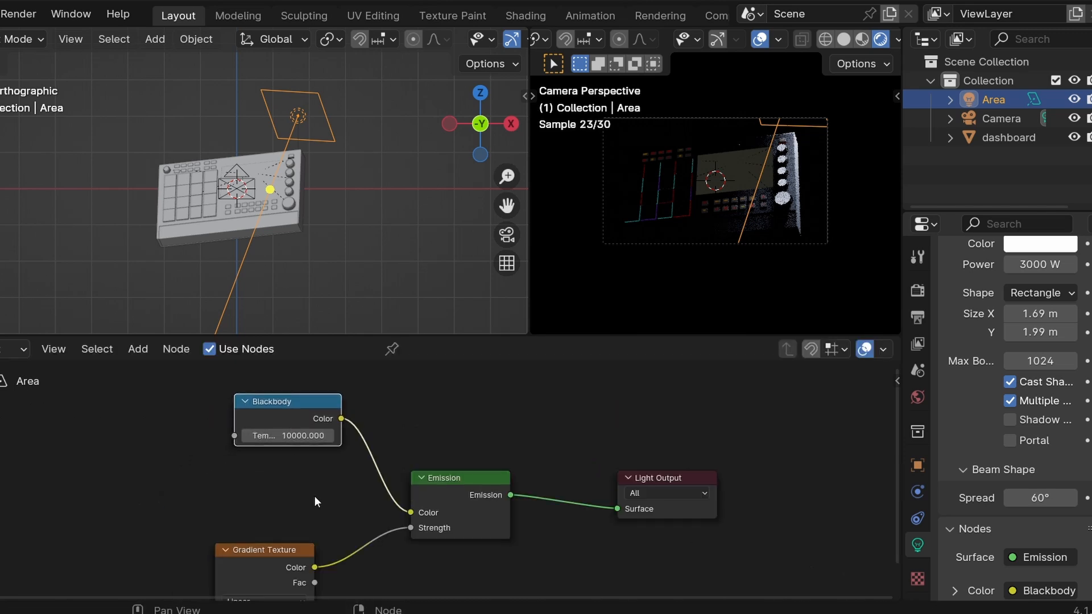
scroll(319, 500, "down", 4)
middle_click_drag(330, 523, 329, 495)
scroll(350, 516, "down", 1)
scroll(330, 495, "up", 1)
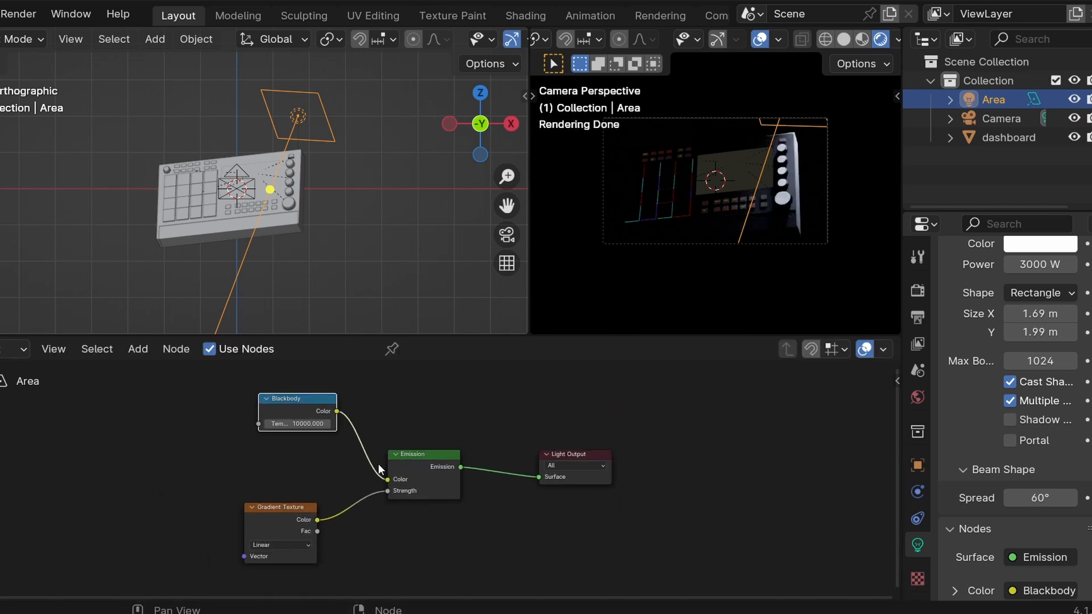
key("ctrl")
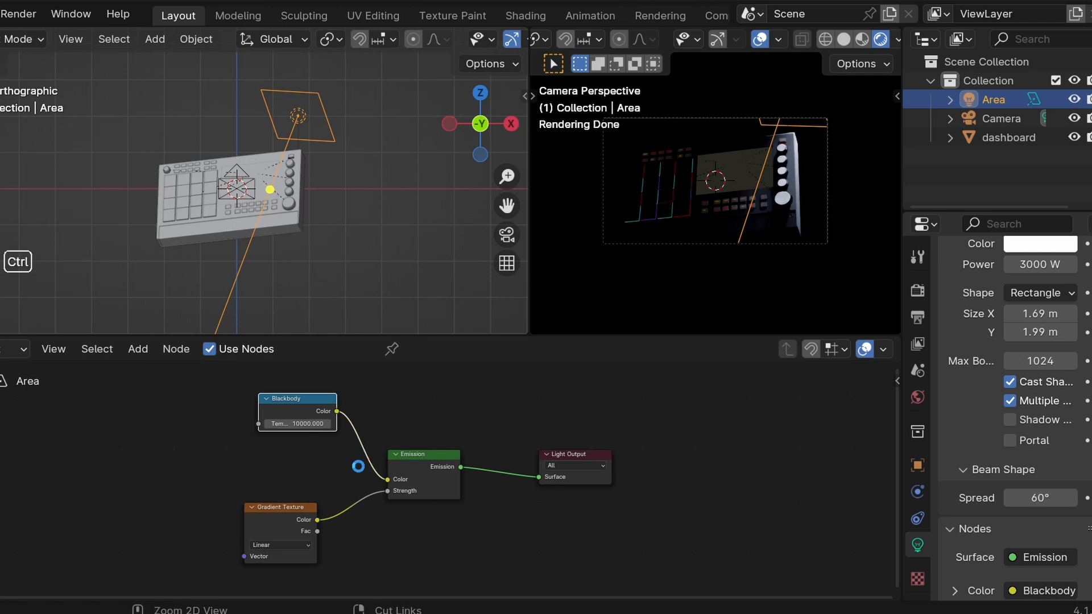
key("ctrl+s")
Add Mapping and Texture Coordinate nodes to the Gradient Texture, and link the Object coordinates to the Mapping node's Vector.
scroll(367, 478, "up", 2)
middle_click_drag(380, 465, 413, 436)
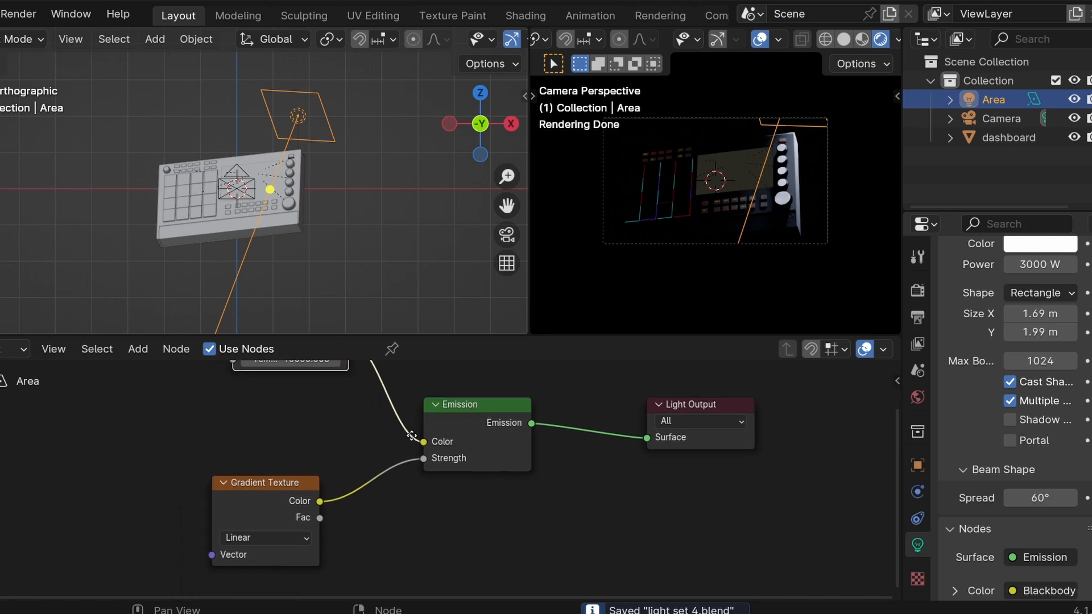
left_click(272, 510)
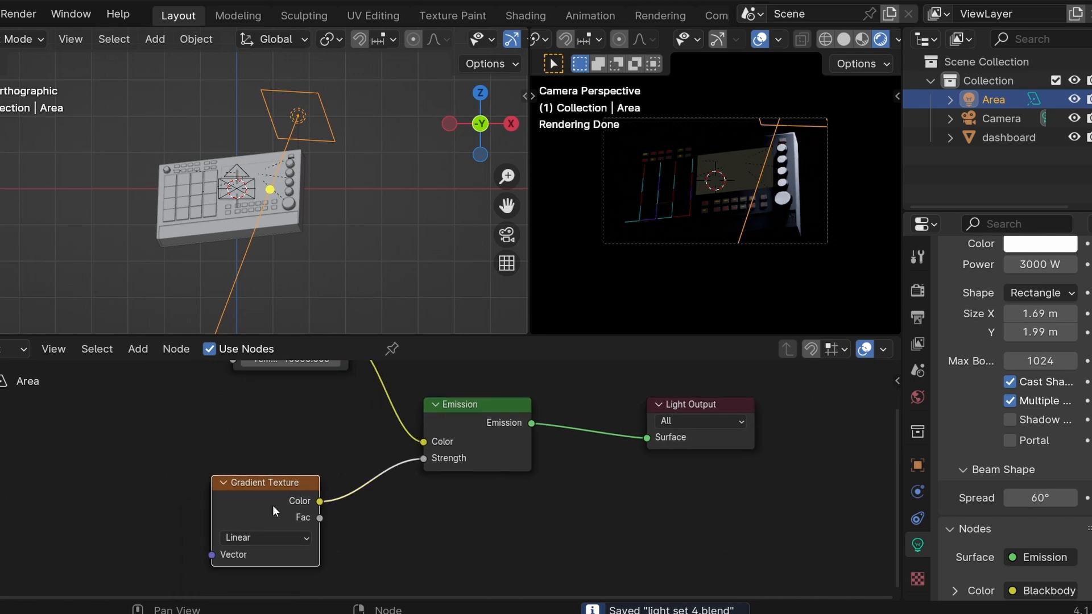
key("ctrl+t")
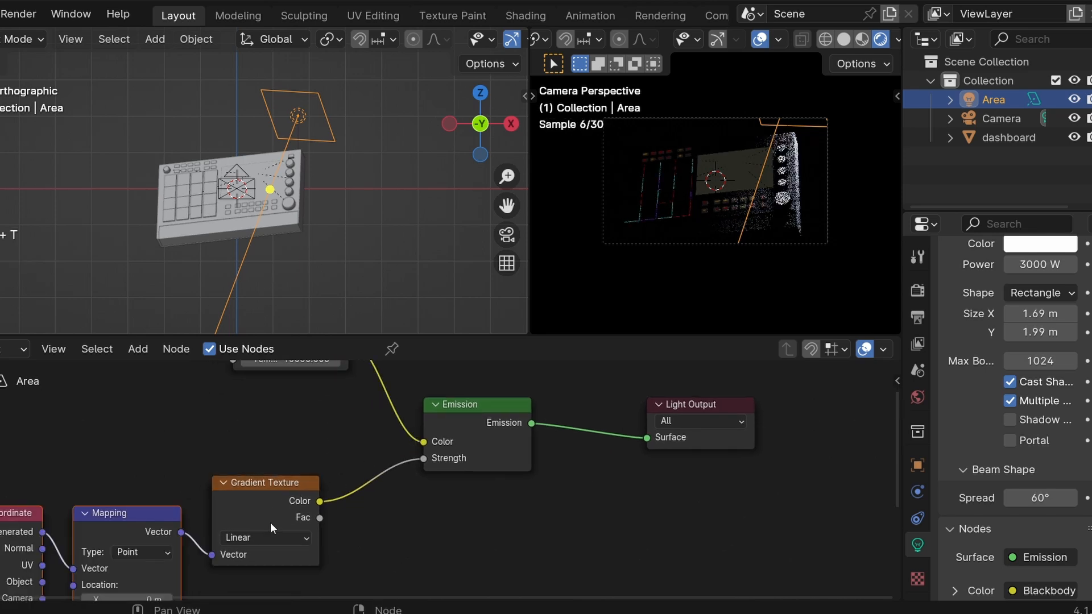
scroll(271, 522, "down", 2)
left_click_drag(117, 498, 143, 486)
Set the Mapping node's type to Texture.
left_click(213, 466)
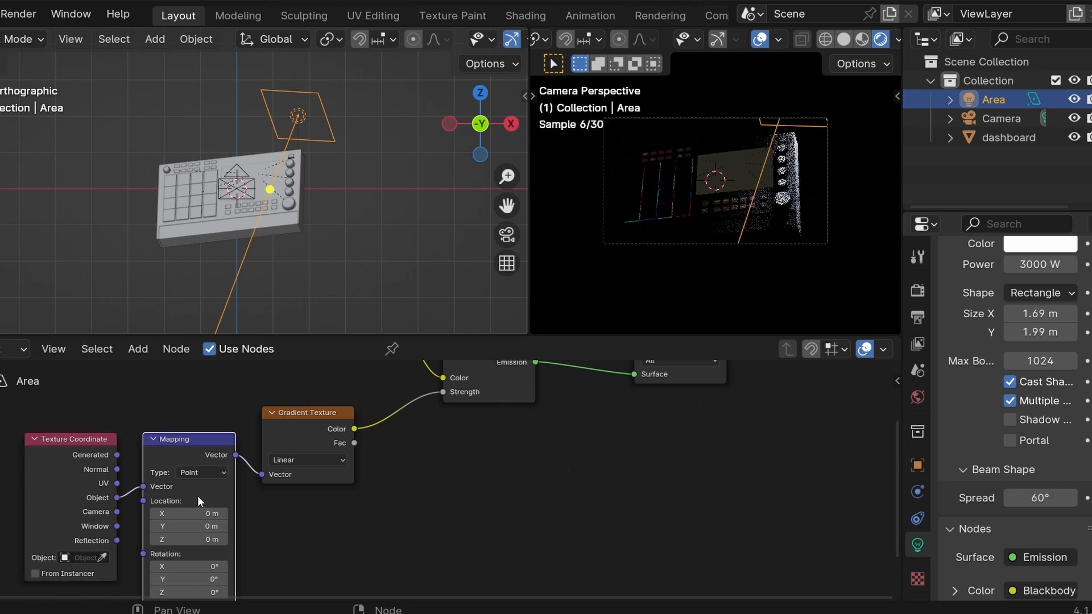
left_click(206, 470)
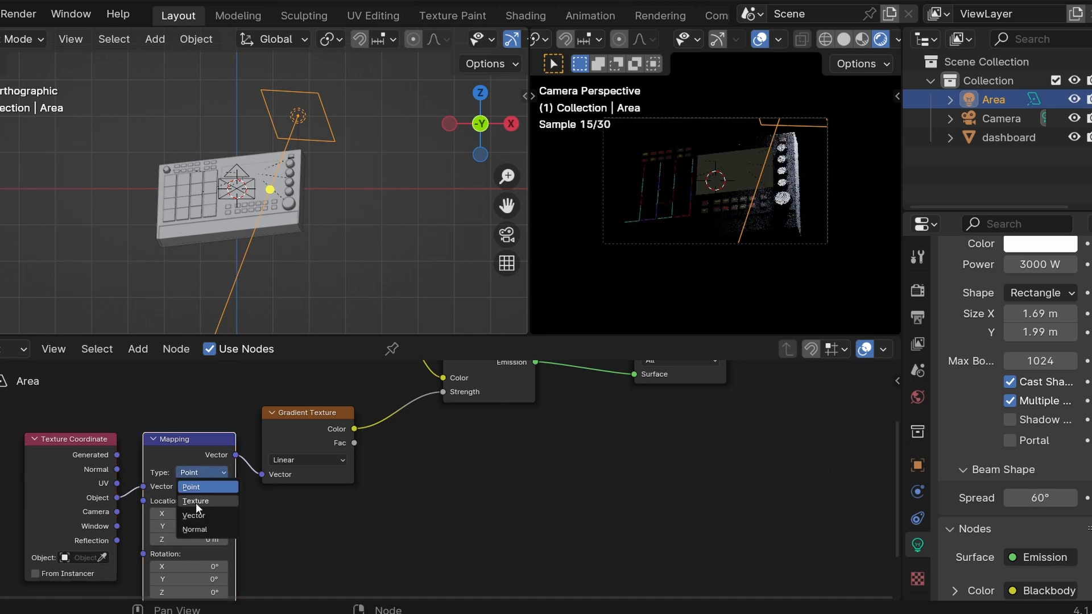
left_click(195, 485)
Insert a Color Ramp node on the link between the Gradient Texture and the Emission node's Strength.
middle_click_drag(416, 410, 379, 488)
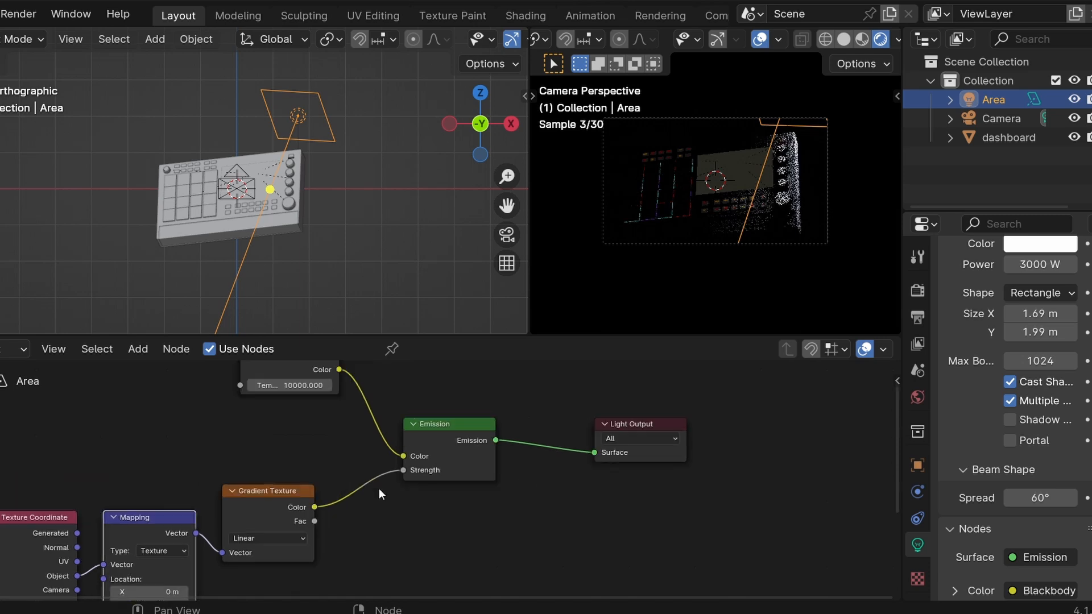
key("shift+a")
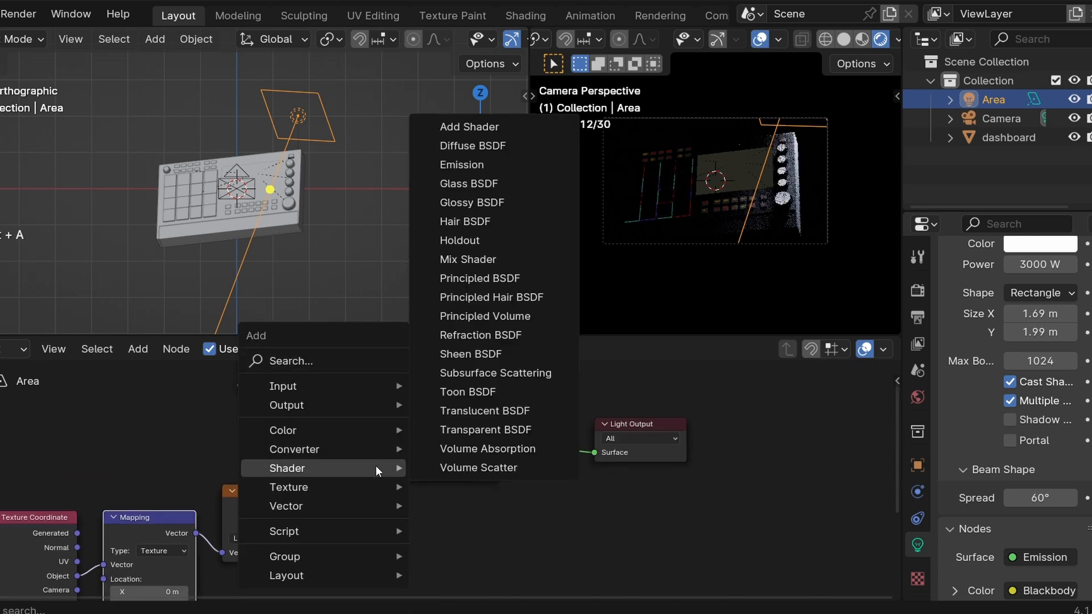
type("col")
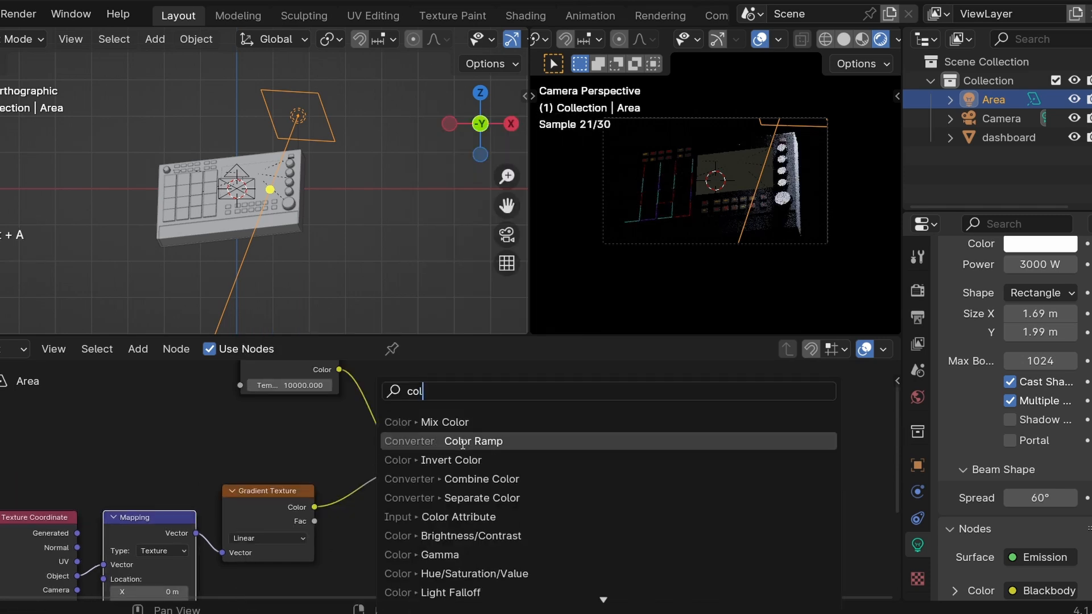
left_click(463, 444)
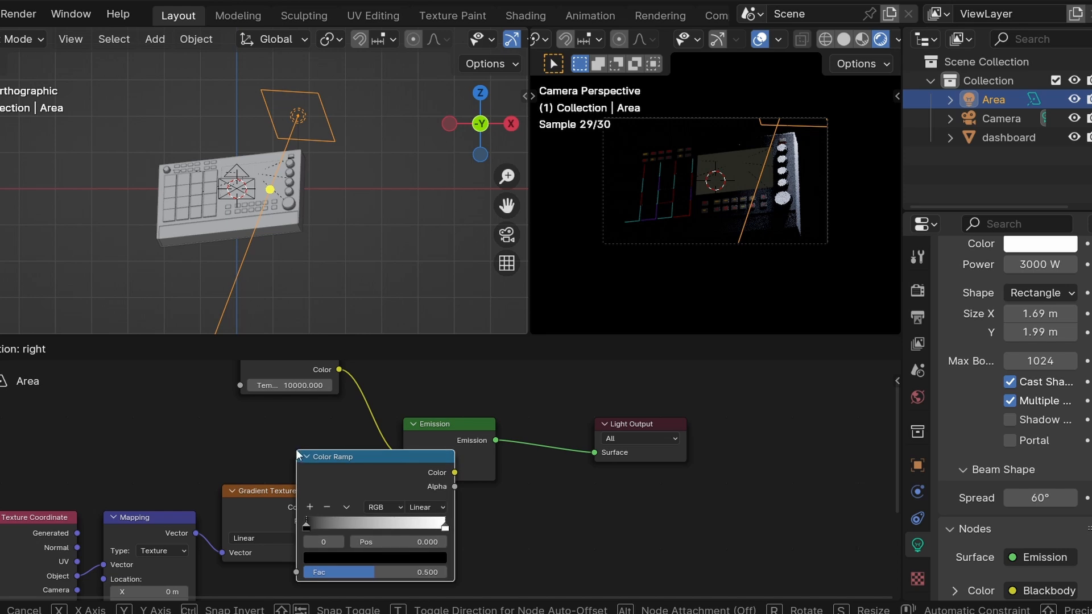
left_click(296, 455)
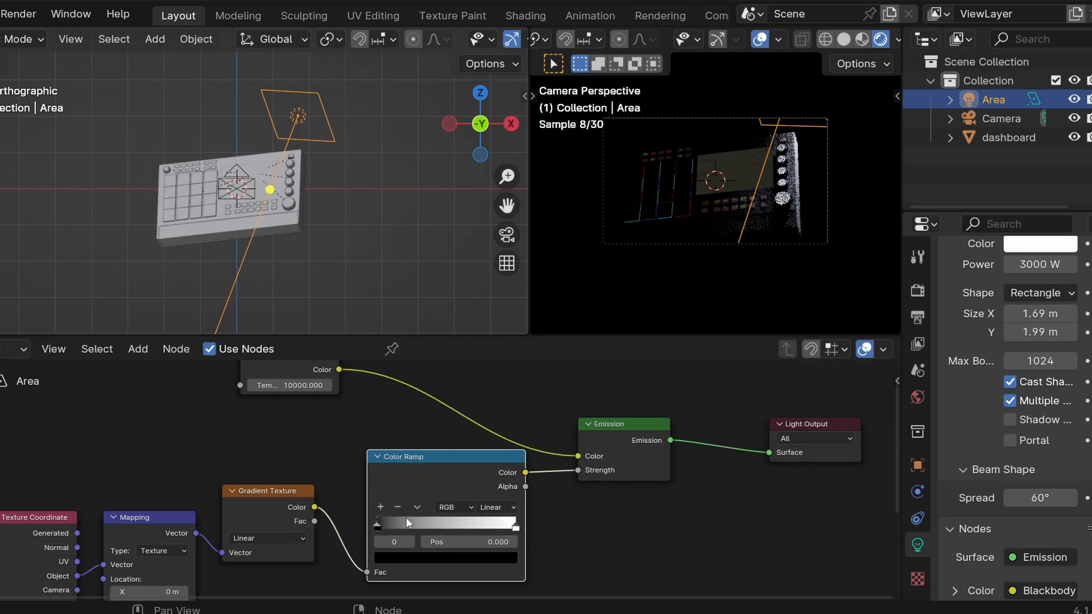
Tighten the Color Ramp by moving the black stop to about 0.089 and the white stop to about 0.952.
left_click_drag(375, 527, 387, 527)
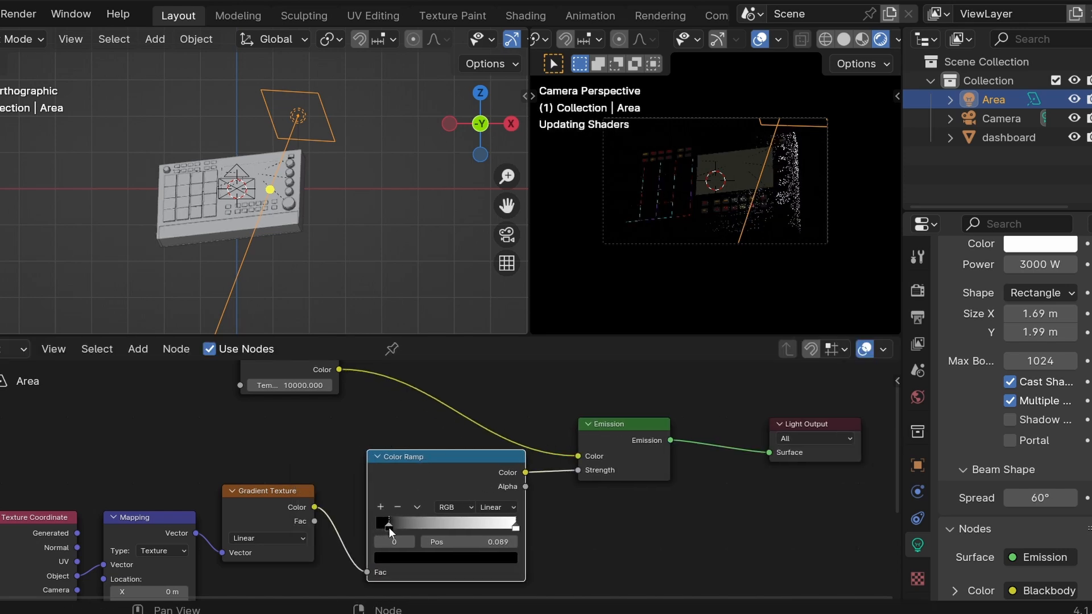
left_click(515, 524)
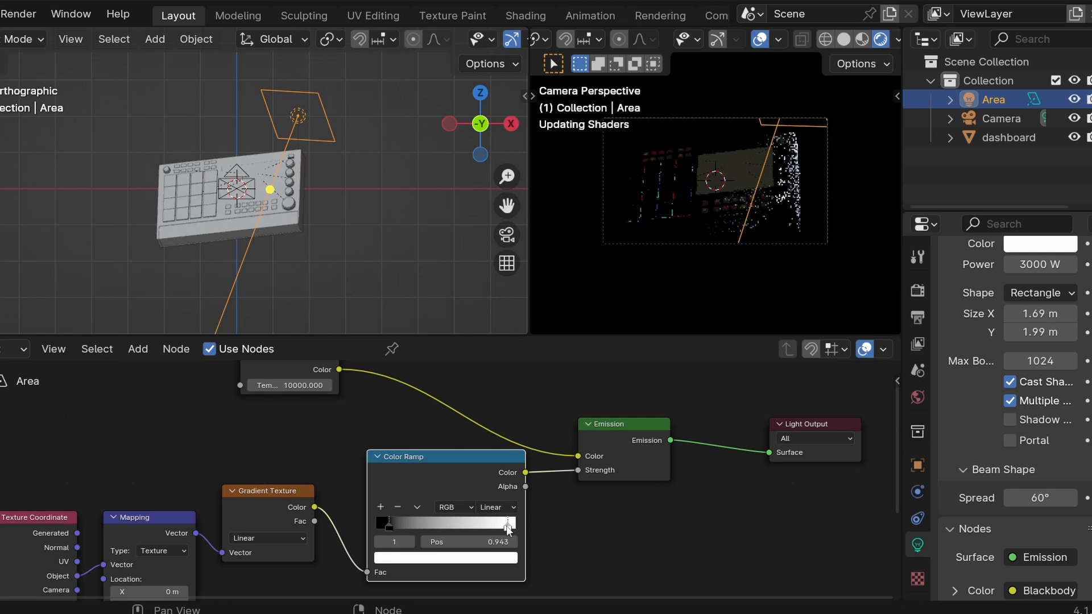
left_click_drag(515, 524, 509, 526)
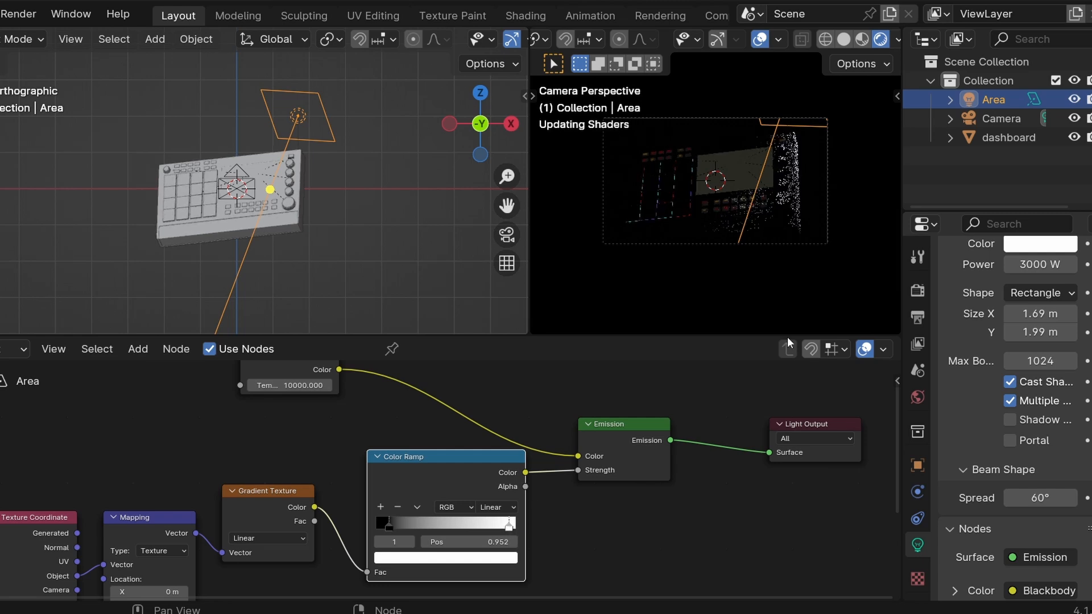
Try a 30° beam spread on the gradient-controlled area light.
left_click(1032, 492)
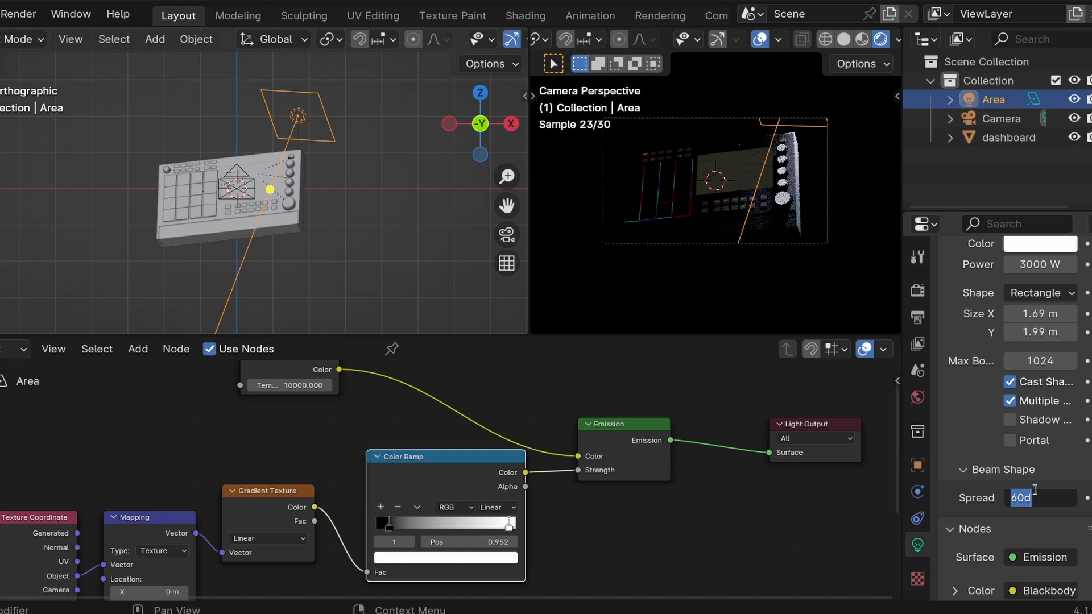
type("30")
key("Return")
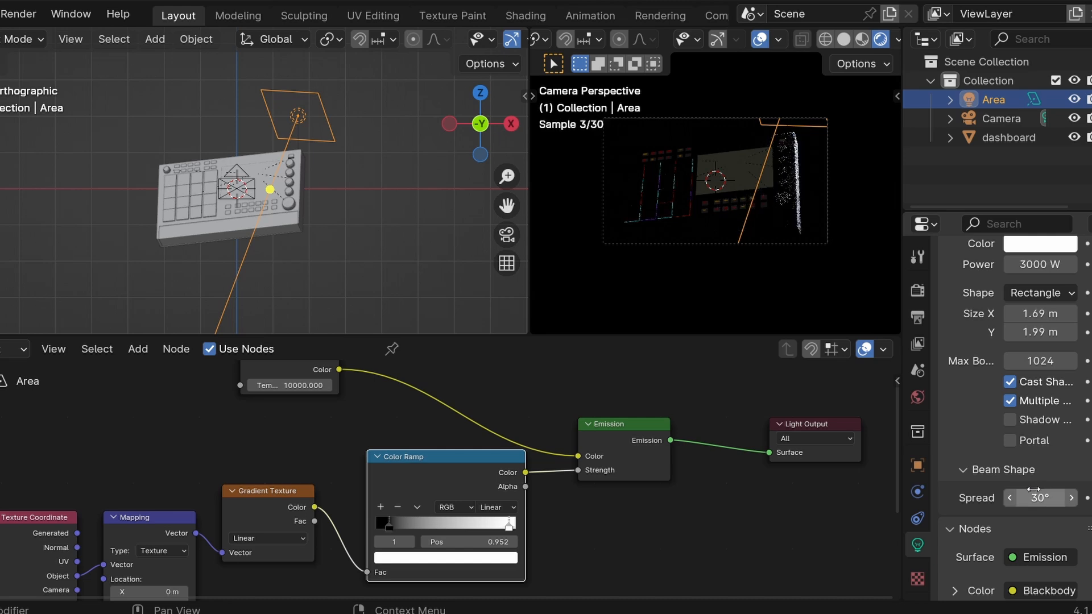
Set the area light's beam spread to 120°.
left_click(1033, 498)
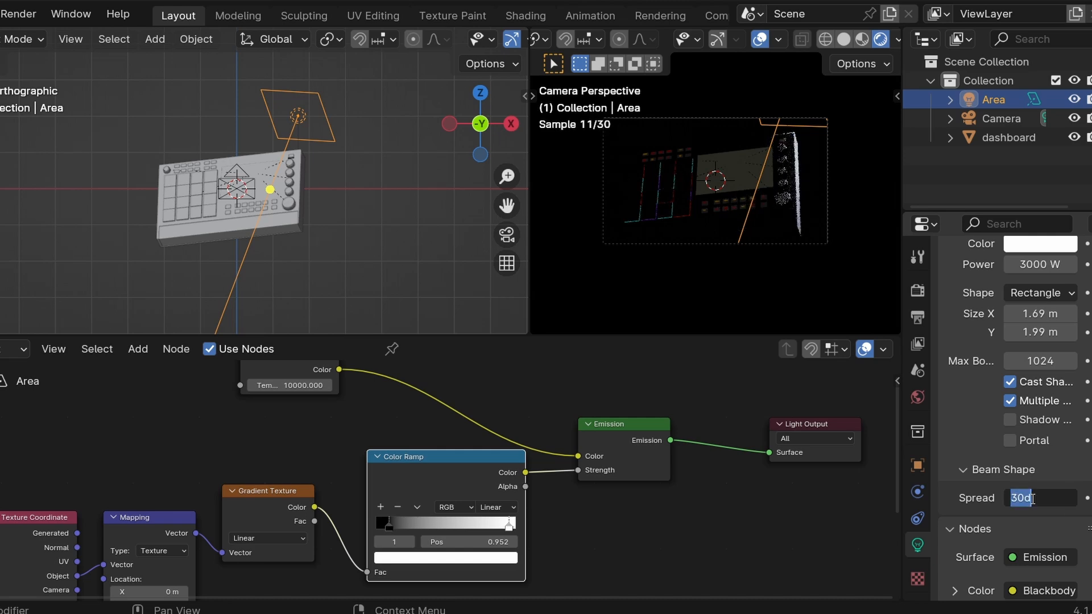
type("120")
key("Return")
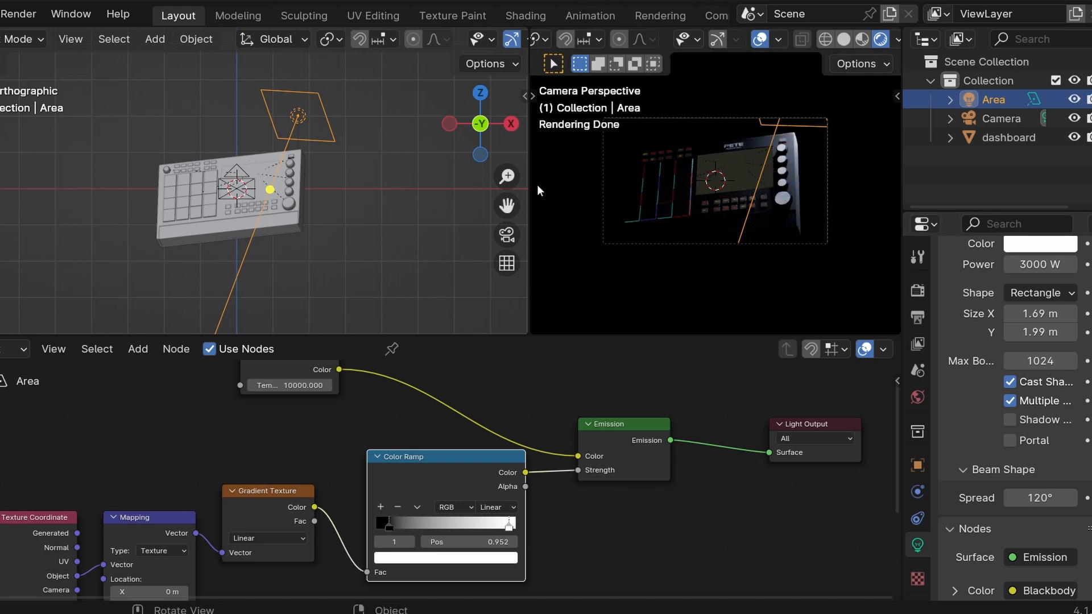
Enlarge the rectangular area light to about 2.33 m by 2.65 m.
left_click_drag(324, 100, 304, 84)
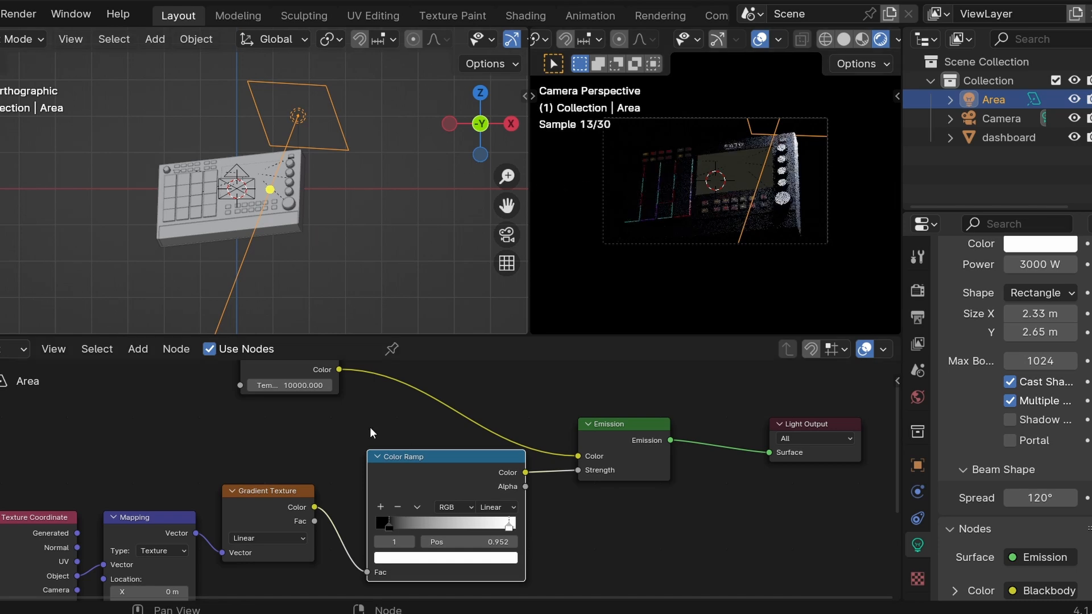
scroll(391, 486, "down", 1)
scroll(390, 481, "down", 3)
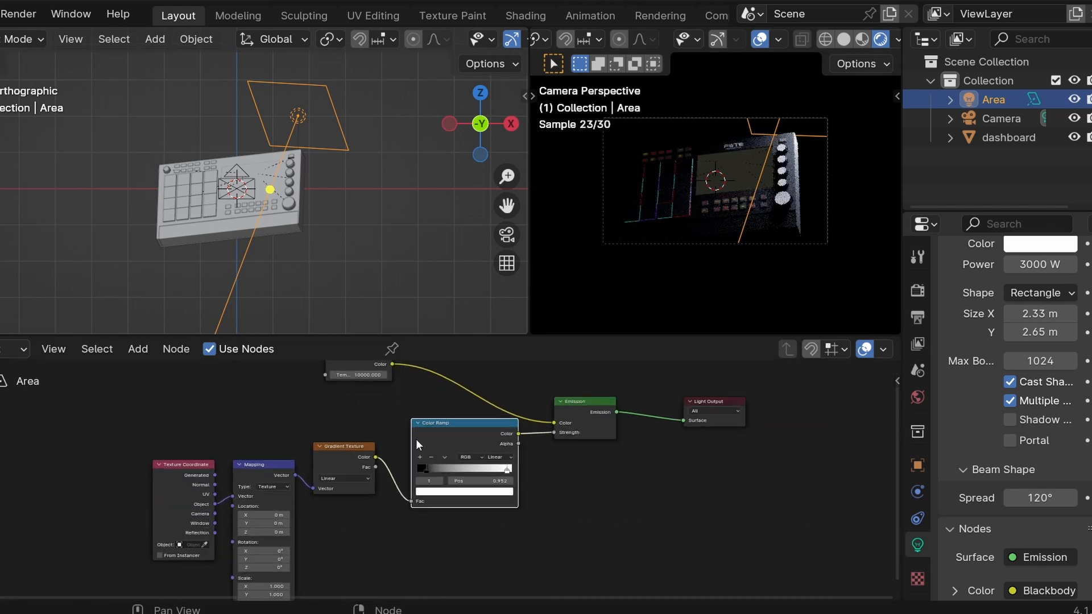
Duplicate the area light and place the copy below the dashboard's lower-right corner.
key("shift")
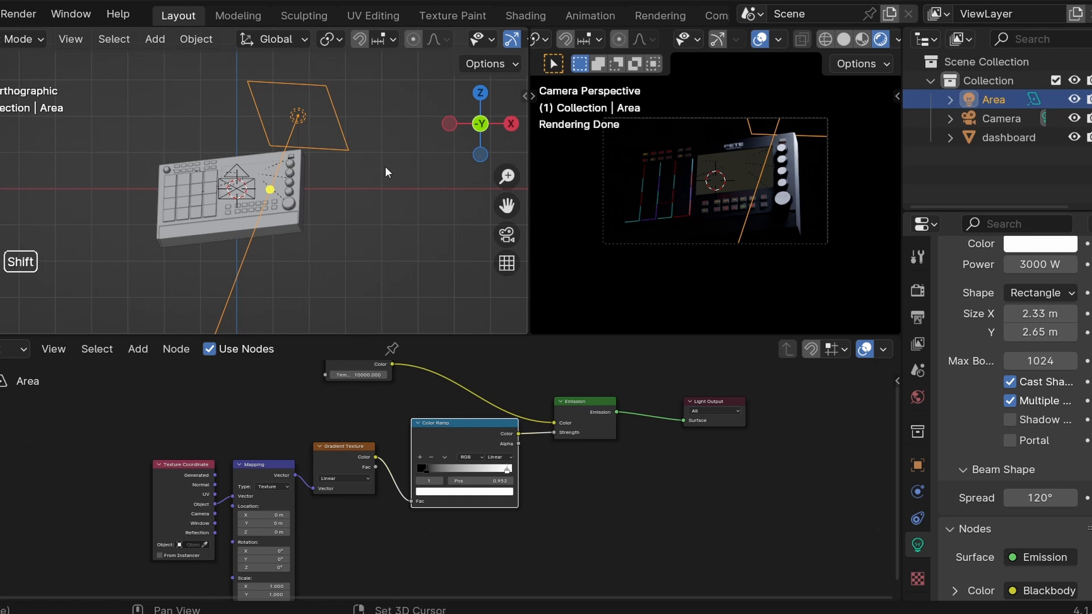
key("shift+d")
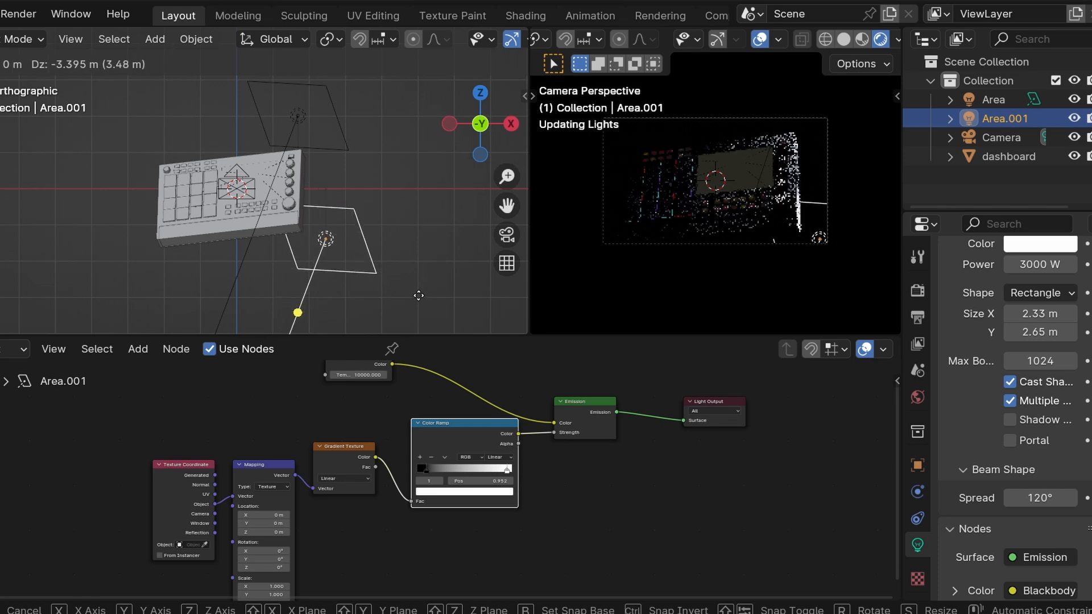
left_click(437, 329)
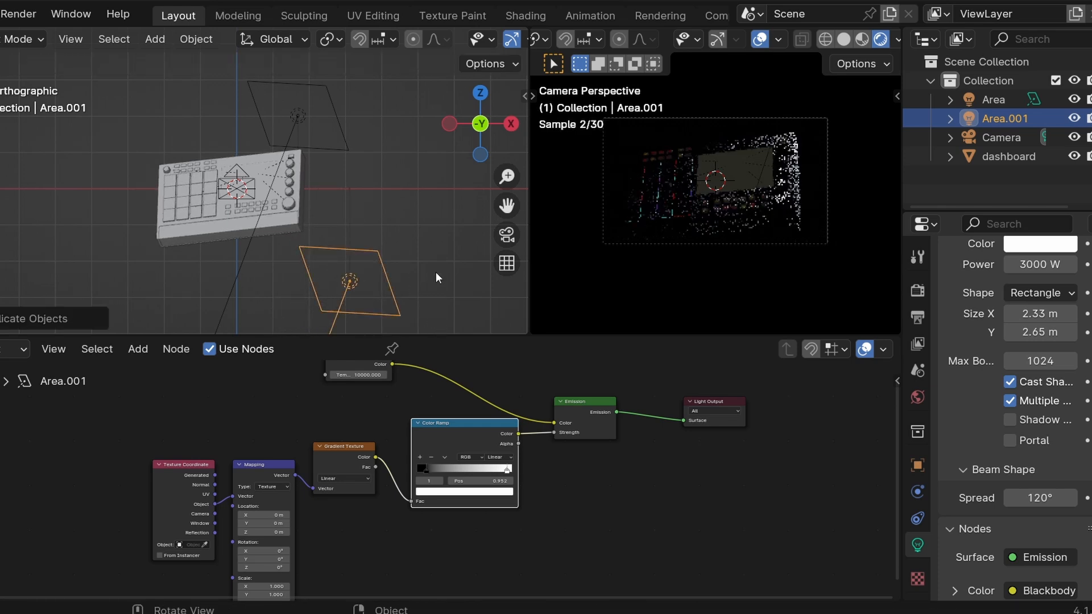
Clear the duplicated light's rotation and turn it about 133.5° around Y so it aims up at the dashboard.
key("alt+r")
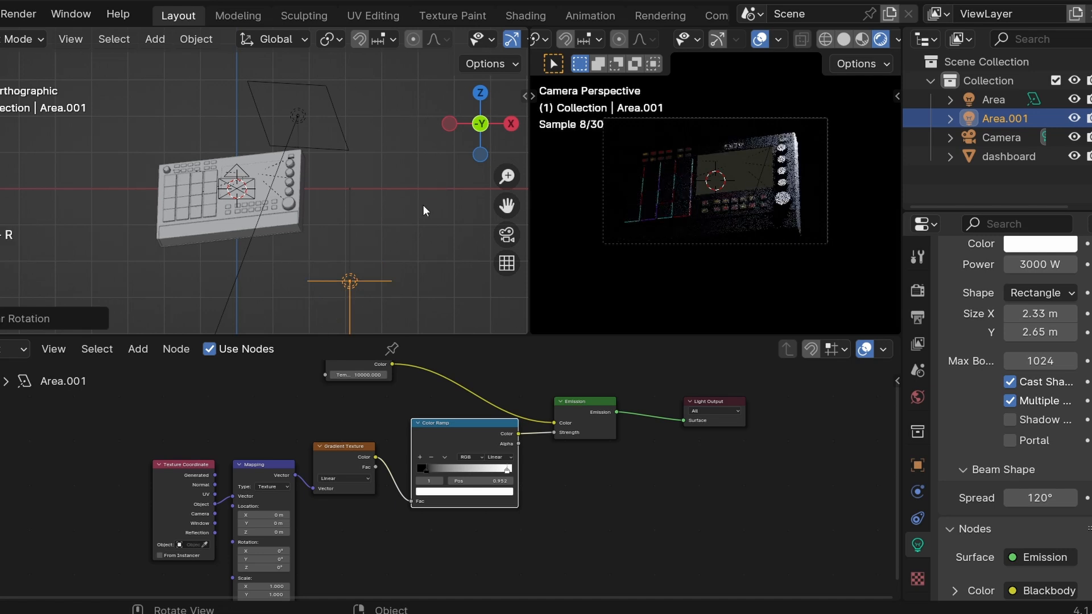
key("r")
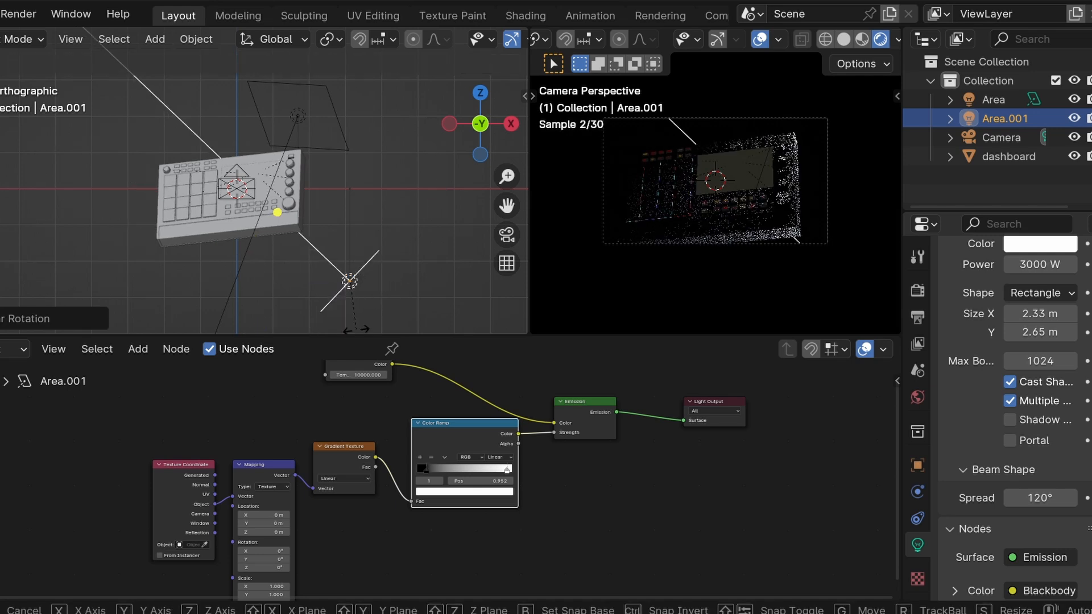
left_click(358, 333)
From the top view, move the duplicated light in front of the dashboard and rotate it about -42.8° around Z toward the model.
left_click(480, 92)
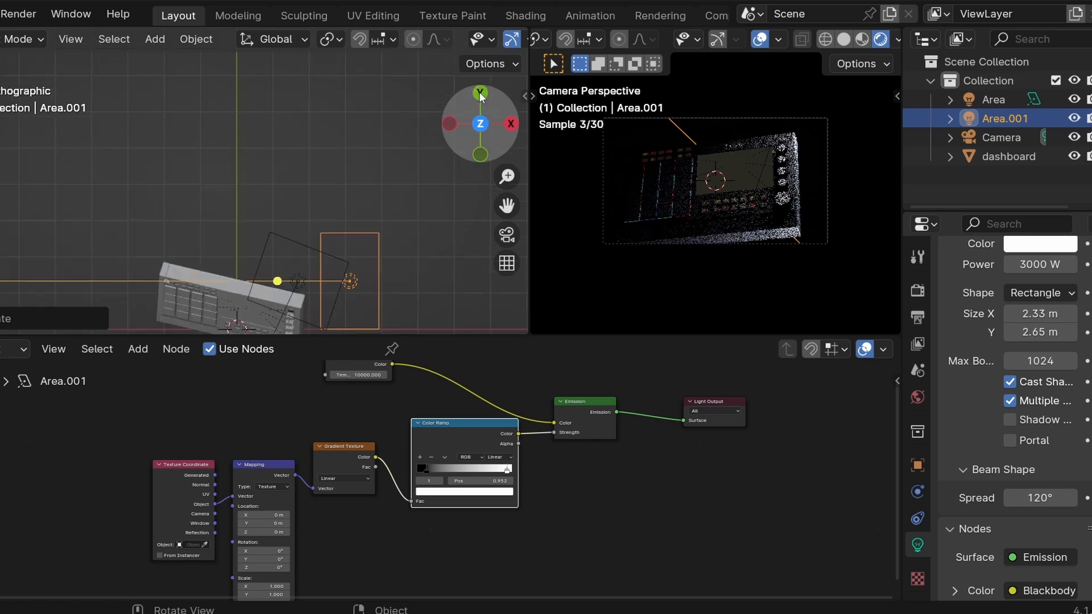
key("g")
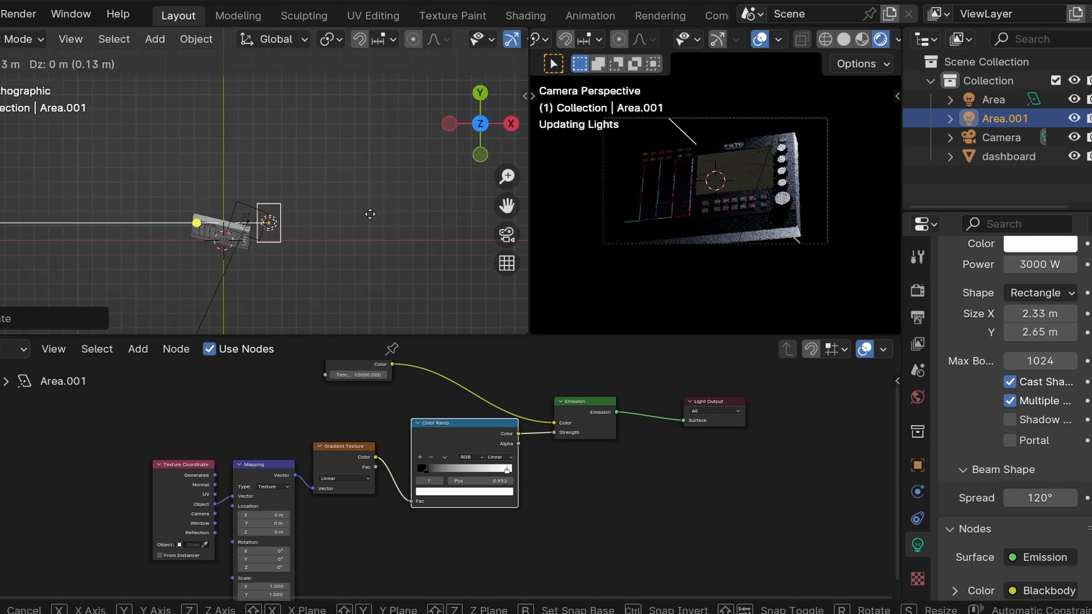
left_click(364, 242)
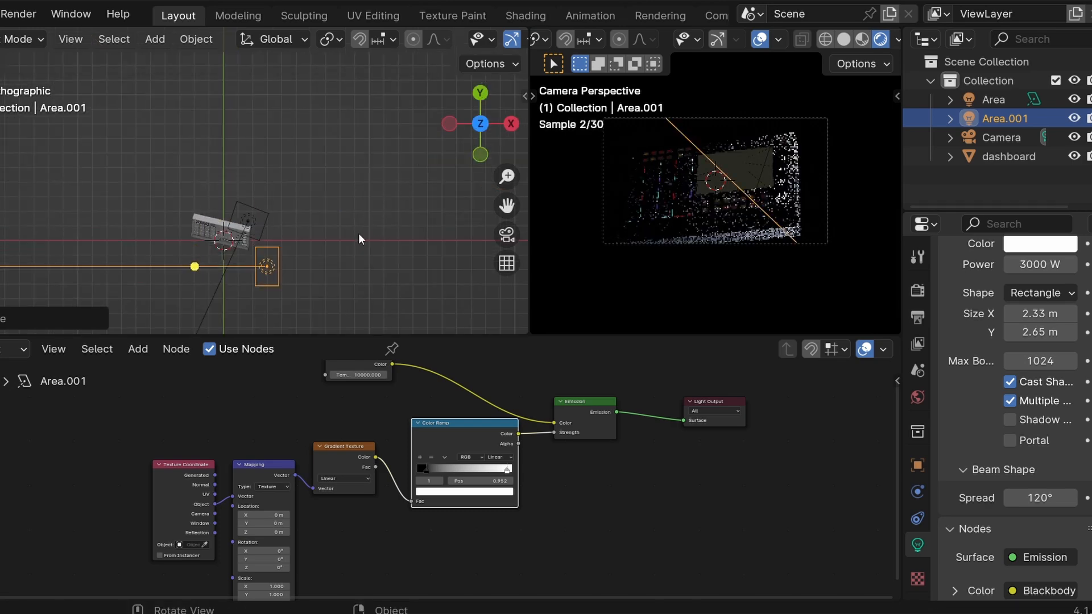
key("r")
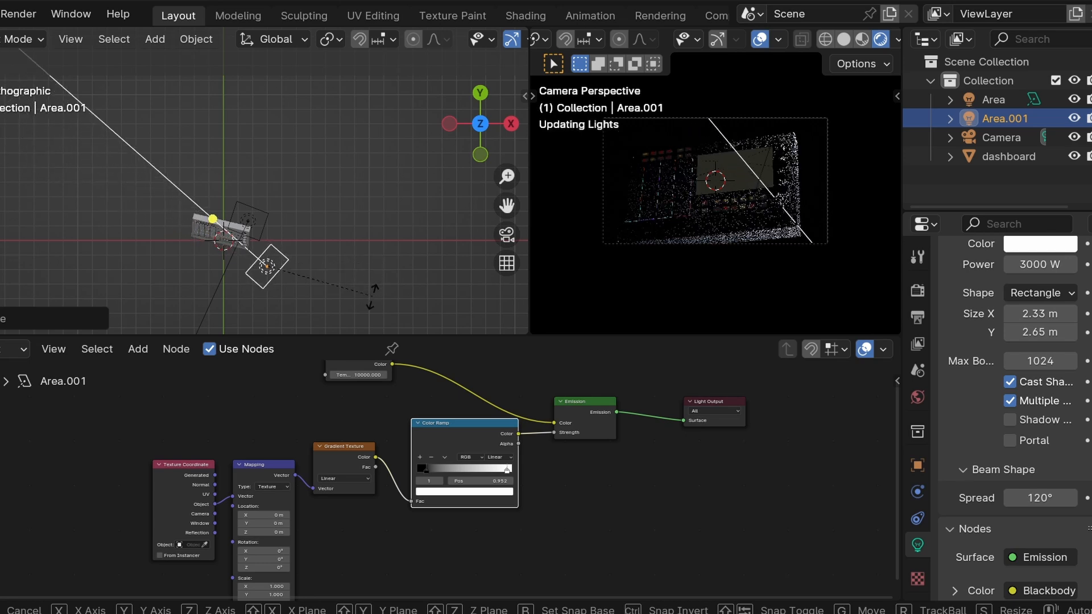
left_click(374, 291)
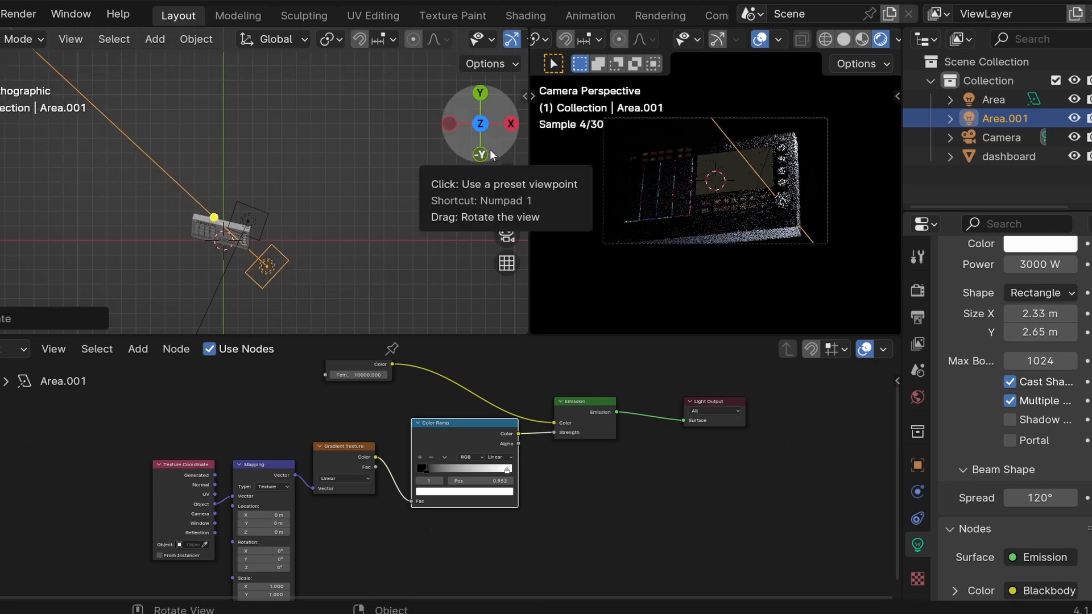
From the front view, fine-tune the duplicated light's position just below the dashboard's lower-right corner.
left_click_drag(490, 151, 477, 184)
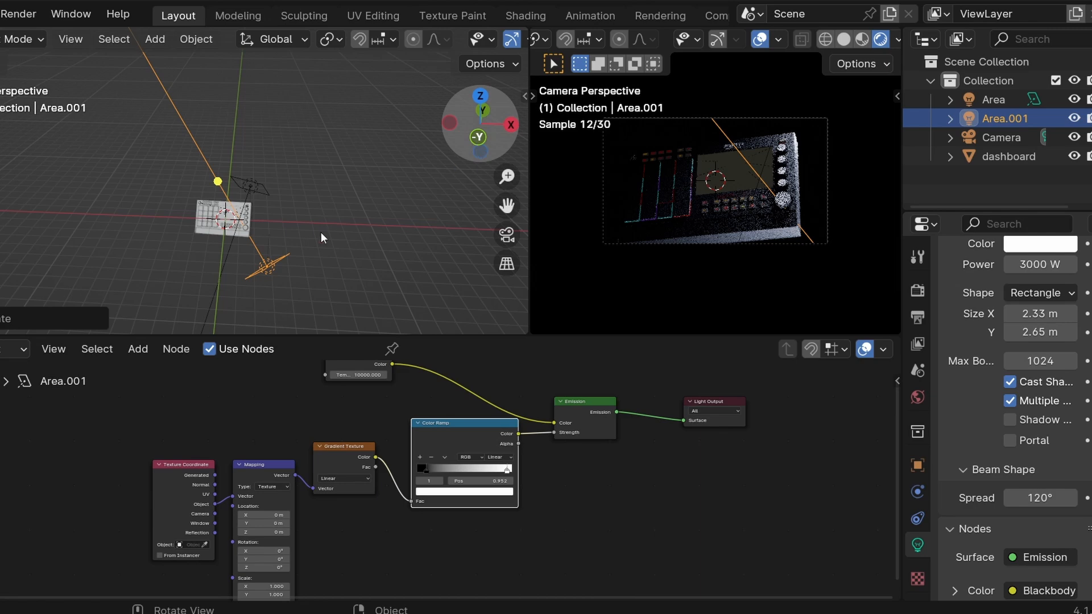
key("KP_1")
scroll(315, 251, "up", 3)
key("g")
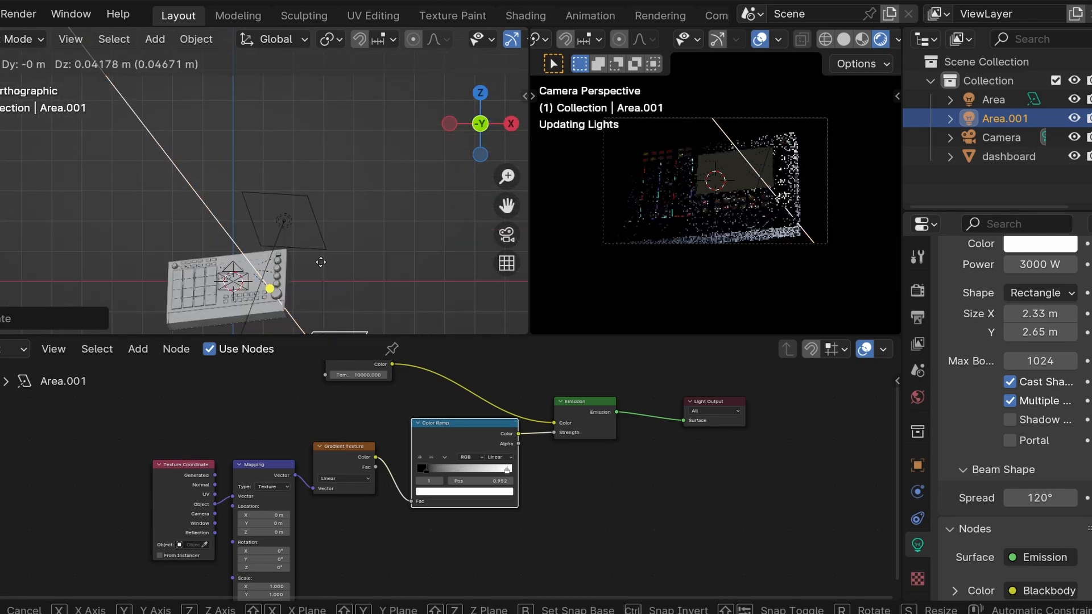
left_click(329, 274)
left_click_drag(506, 205, 505, 139)
Try a Blackbody temperature of 6000 on the duplicated light.
scroll(410, 449, "up", 5)
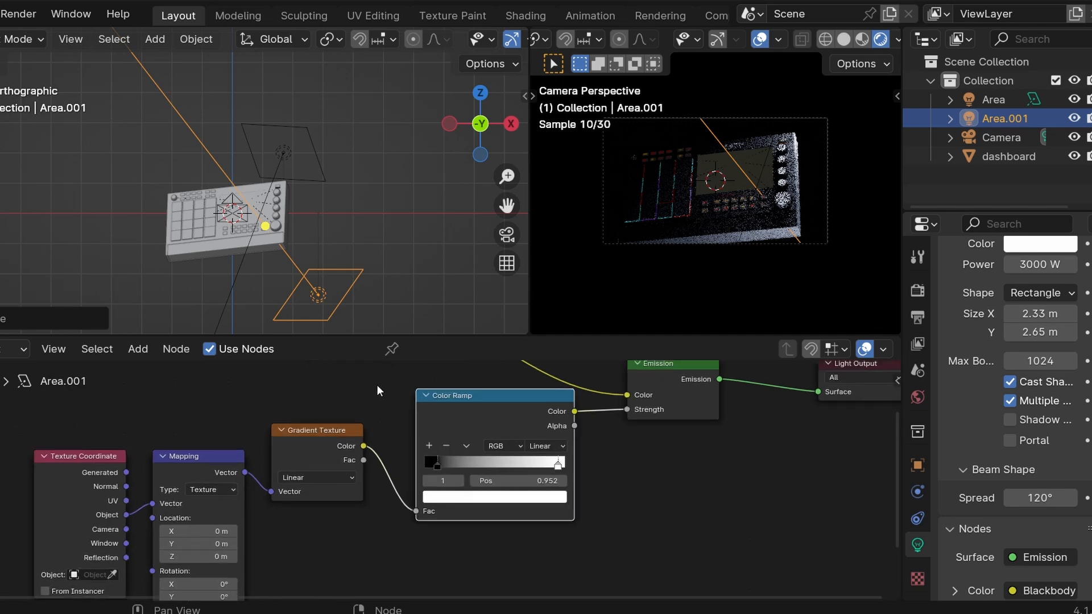
scroll(377, 385, "up", 1)
middle_click_drag(386, 401, 430, 508)
scroll(389, 414, "down", 1)
left_click(389, 415)
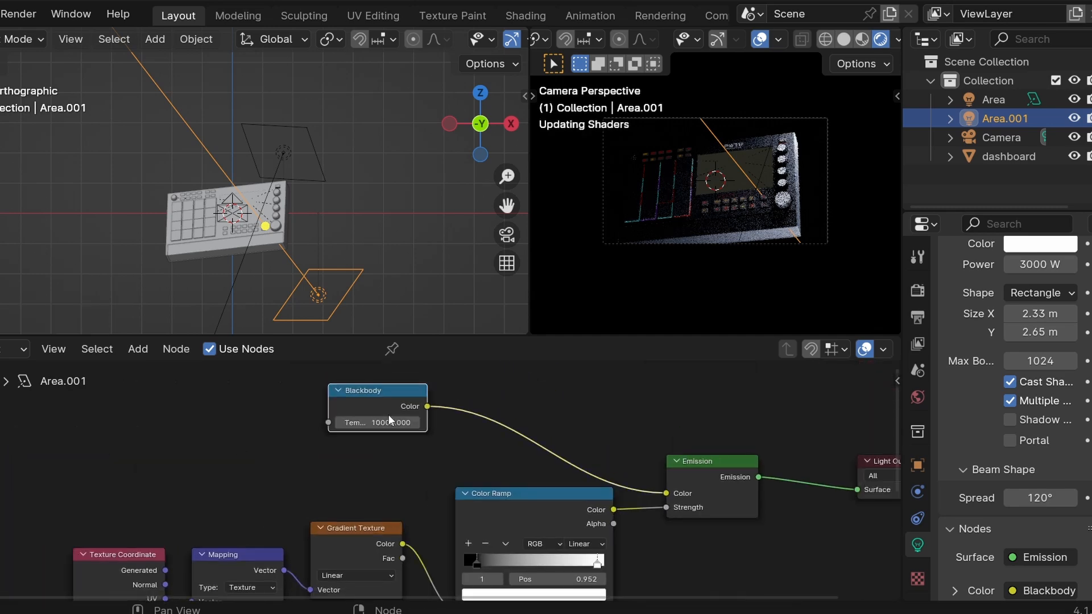
left_click(389, 422)
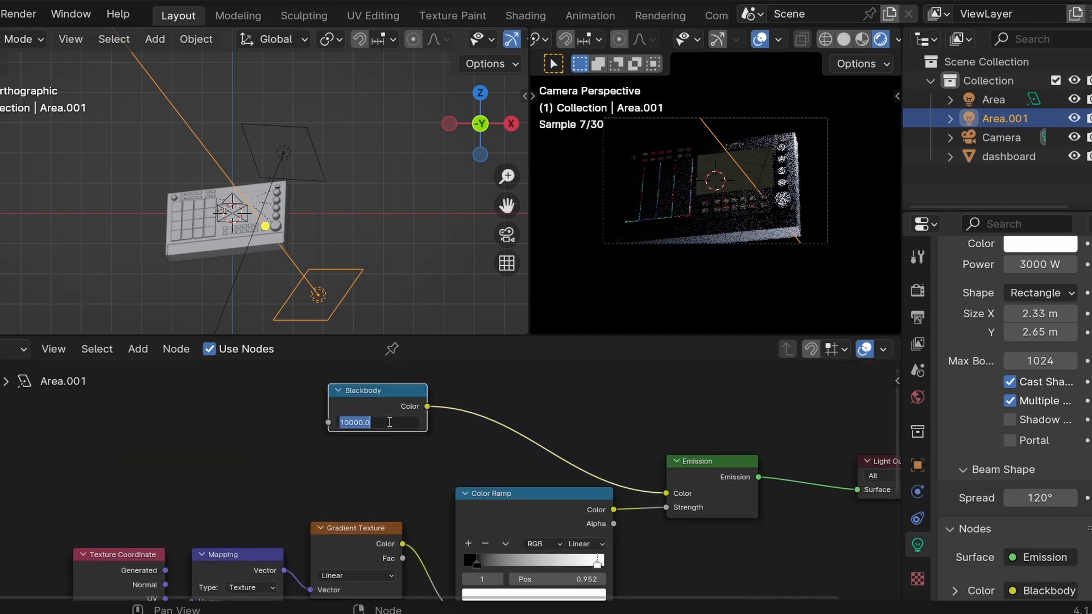
type("6000")
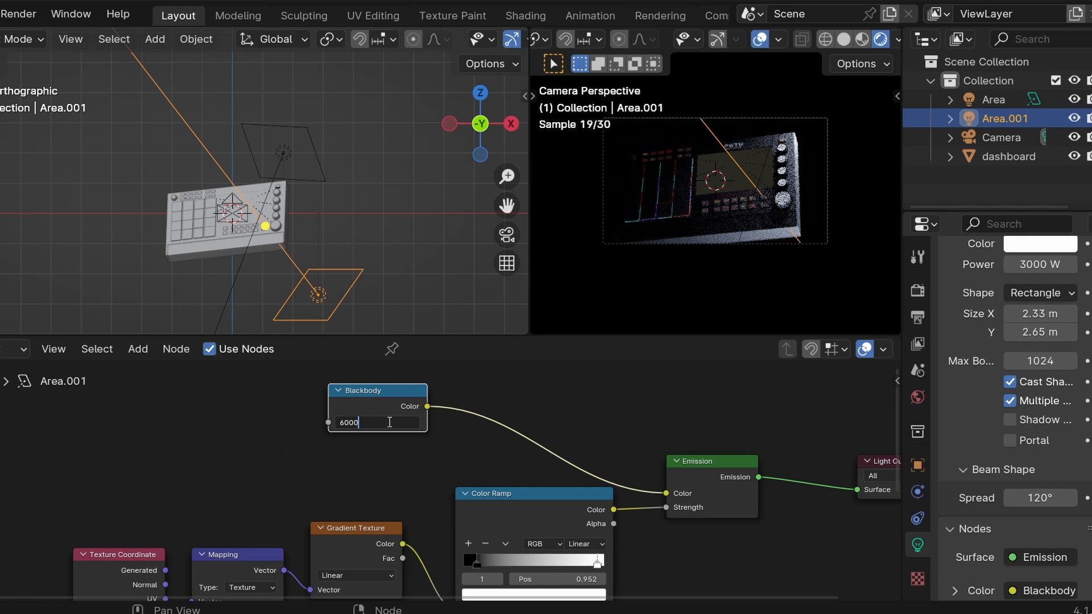
key("Return")
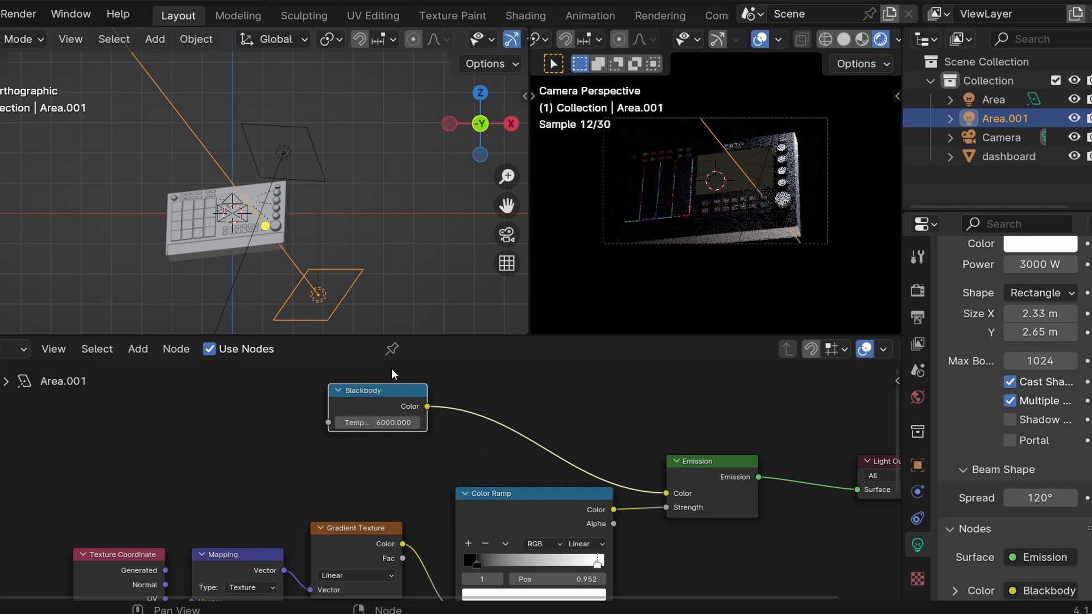
Set the duplicated light's Blackbody temperature to 8000.
left_click(387, 422)
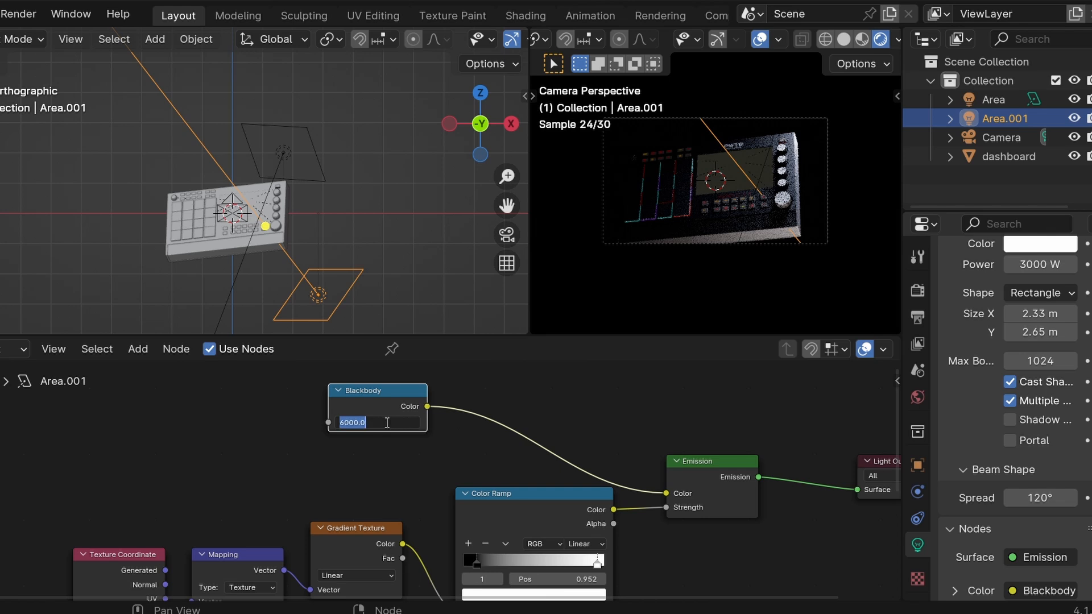
type("80")
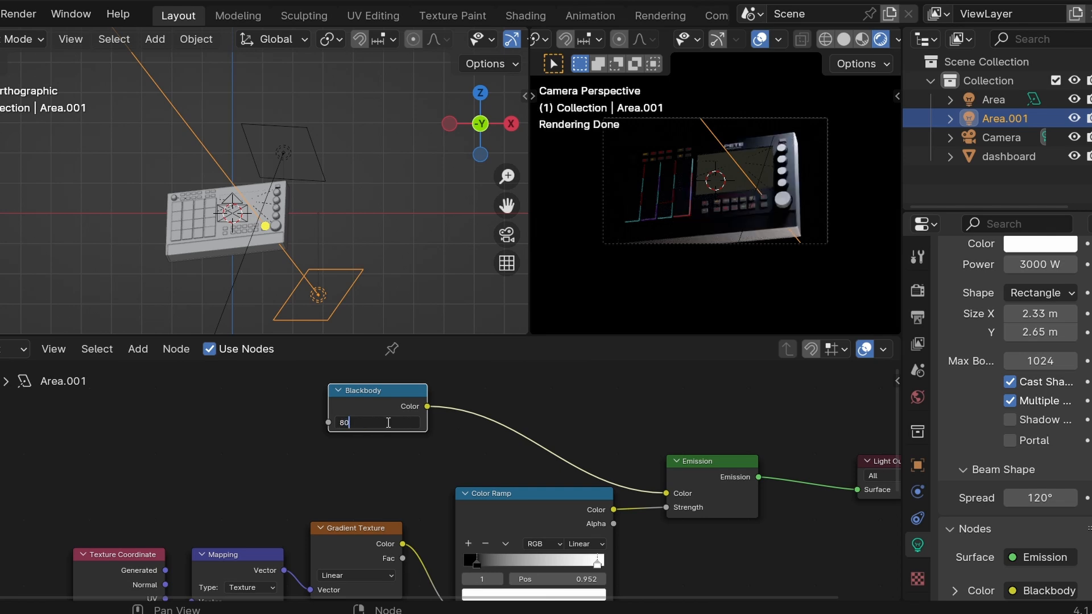
key("Return")
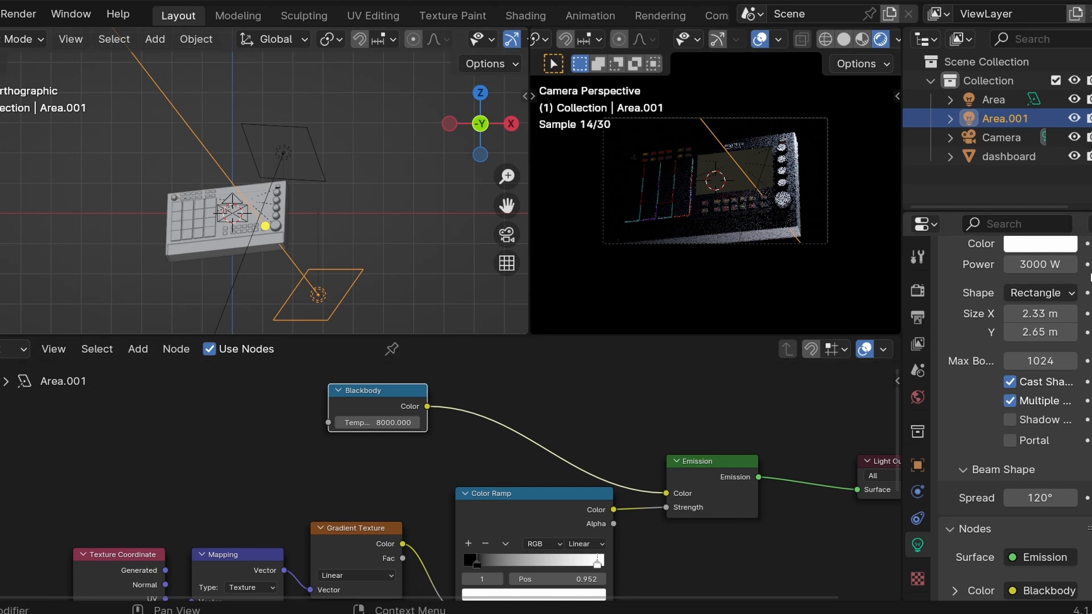
Reduce the duplicated area light's power to 500 W.
left_click(1036, 265)
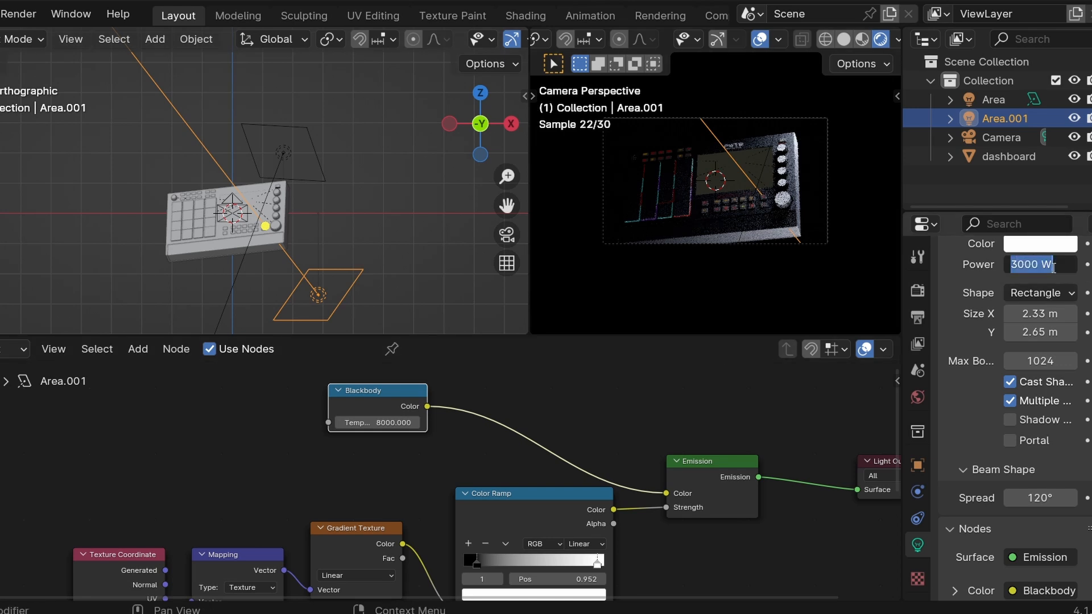
type("500")
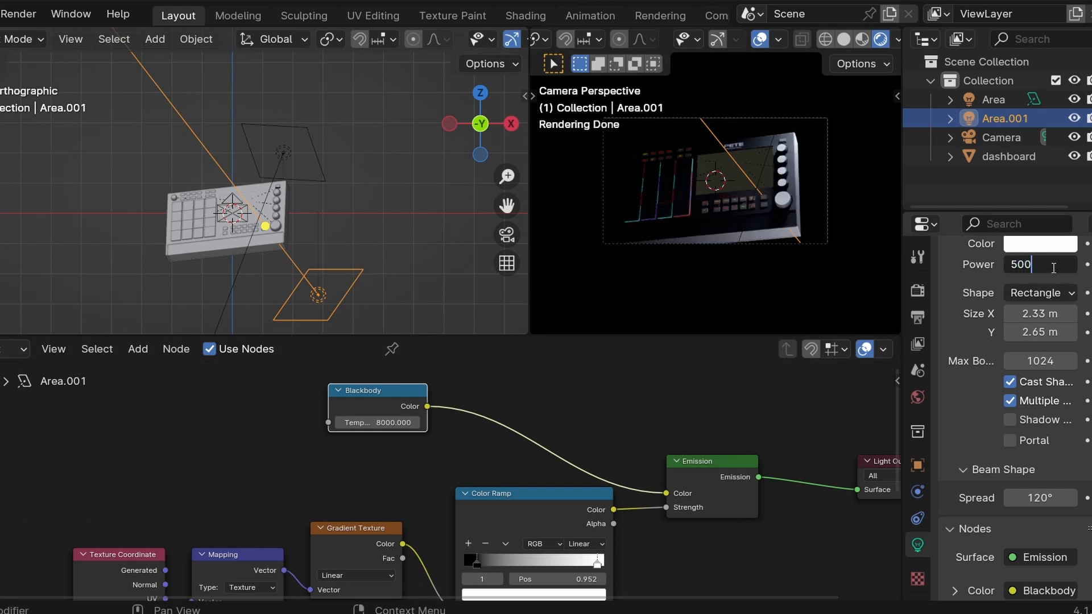
key("Return")
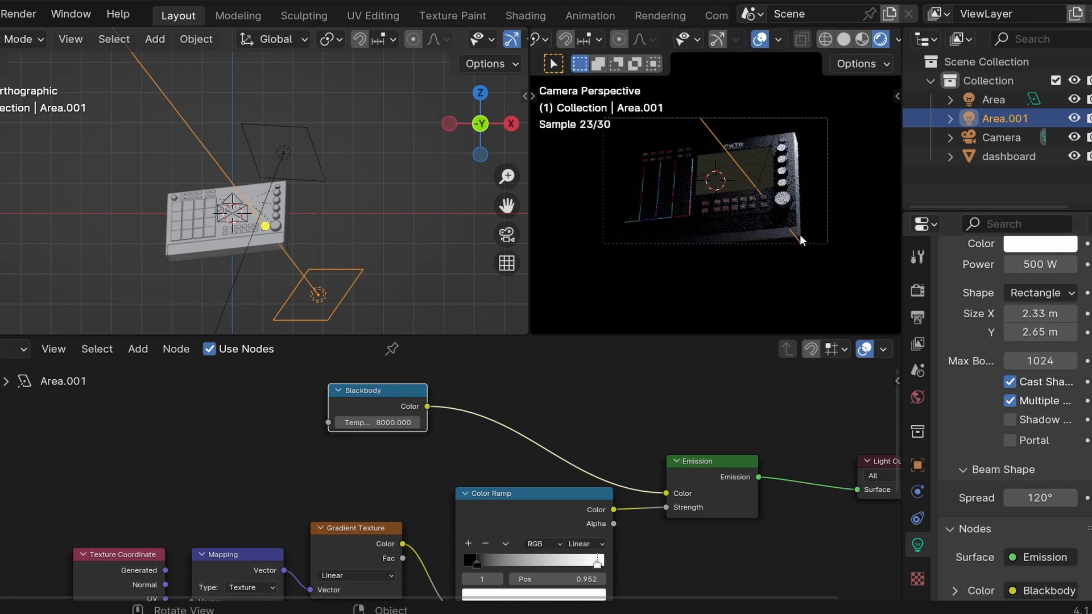
middle_click_drag(597, 457, 628, 381)
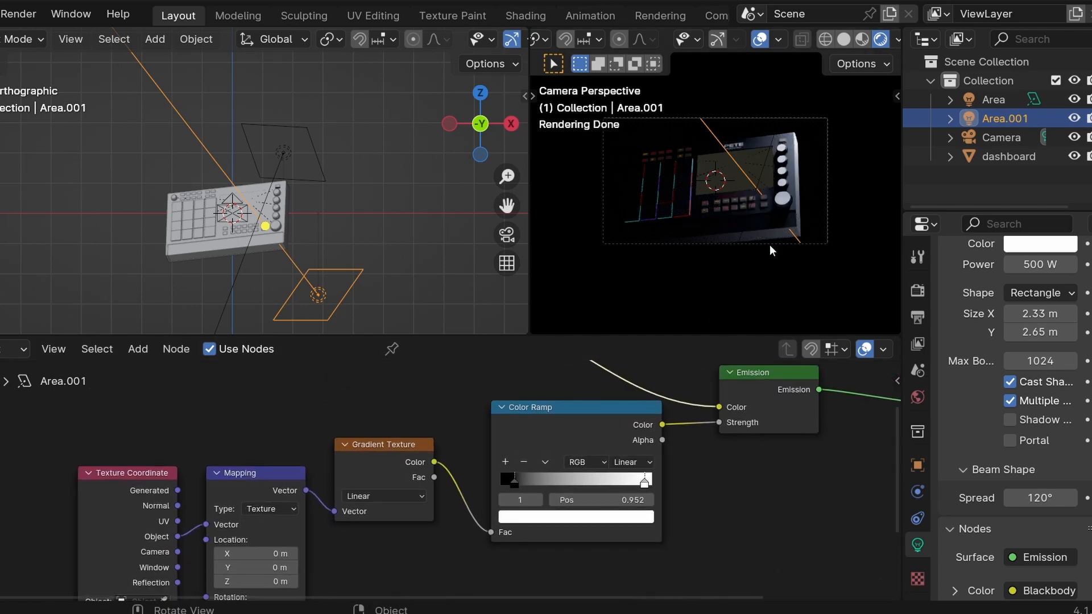
scroll(745, 388, "up", 1)
middle_click_drag(746, 388, 651, 430)
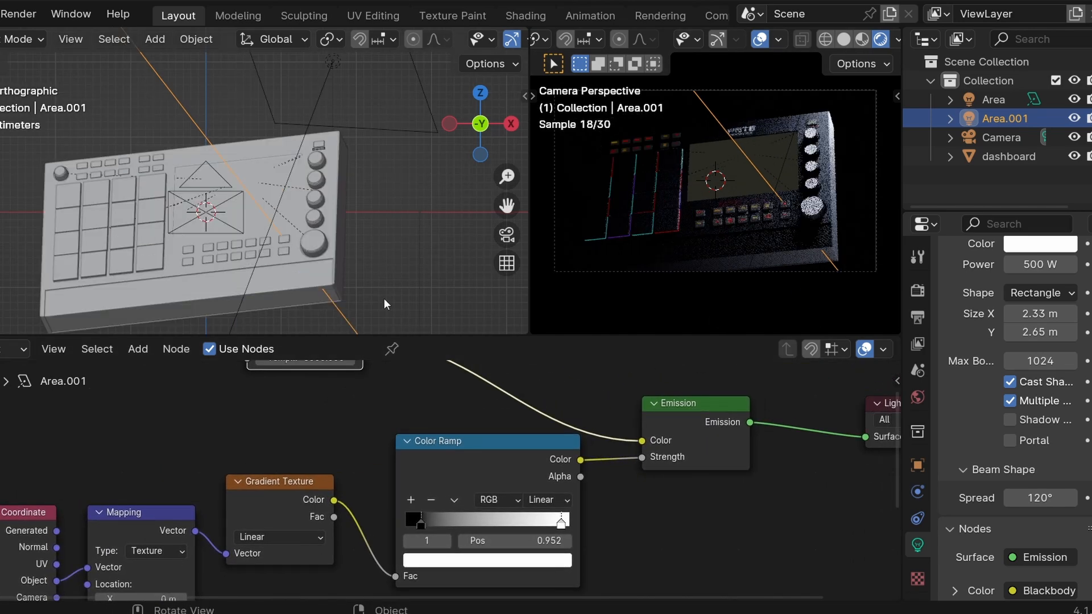
scroll(384, 298, "down", 5)
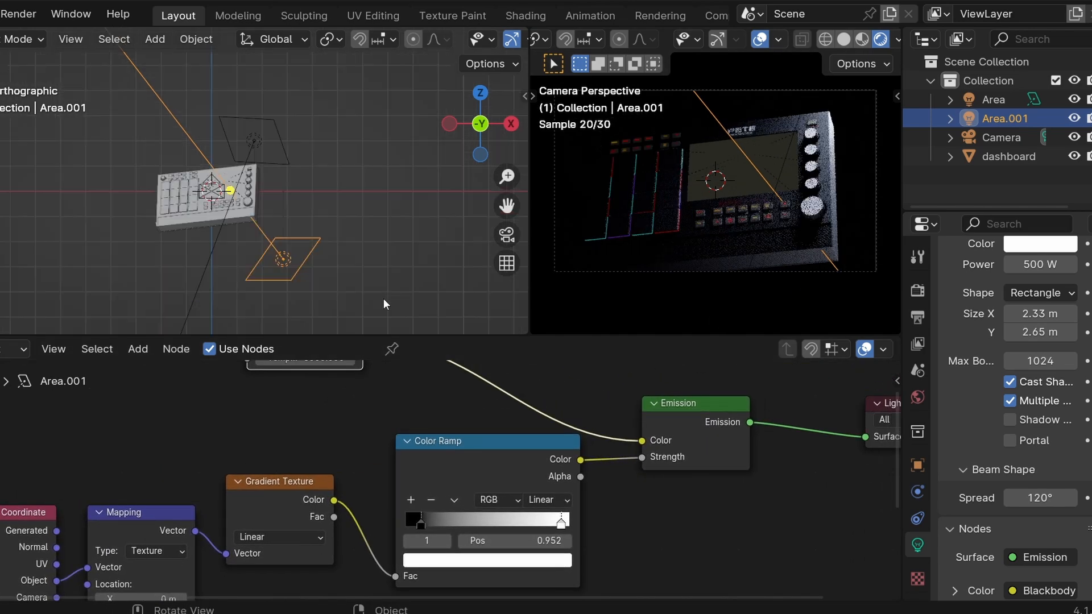
scroll(384, 298, "up", 4)
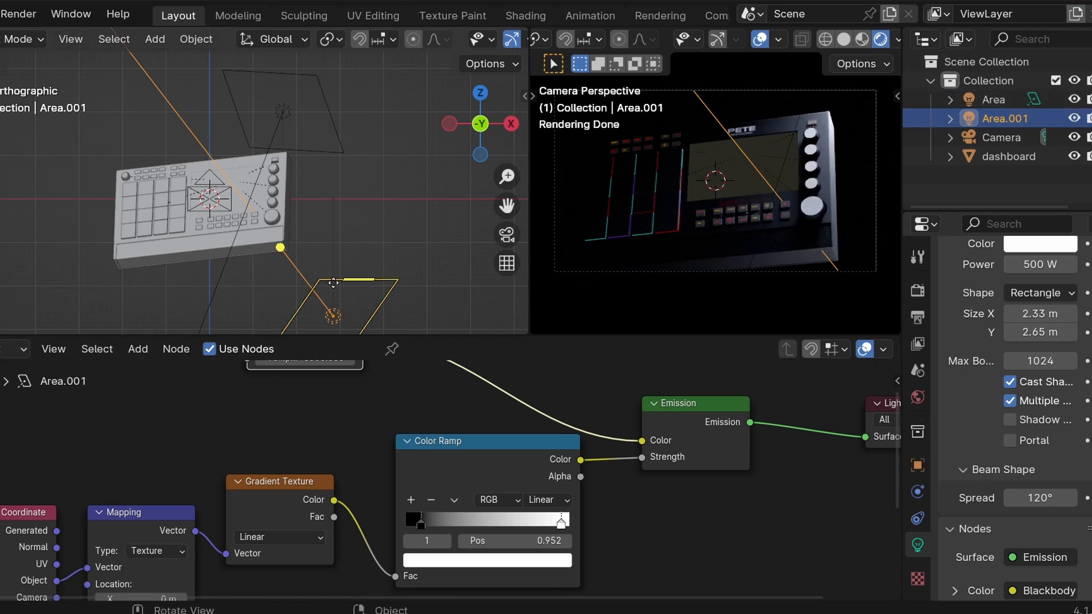
Create a new Light Linking collection in the object shading settings of the duplicated area light.
left_click(917, 465)
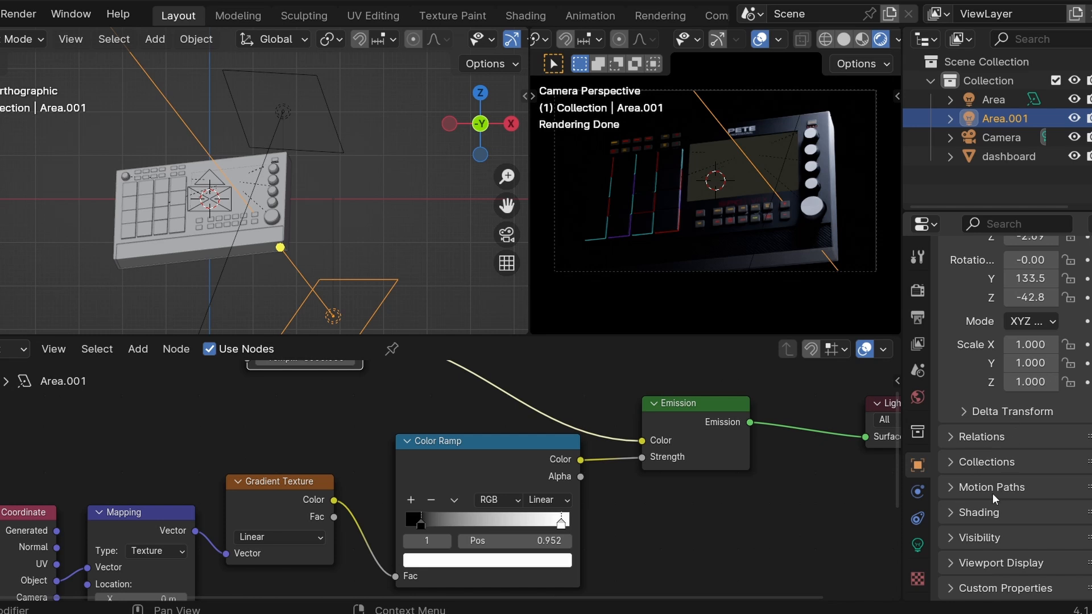
left_click(962, 513)
scroll(966, 519, "down", 3)
left_click(979, 489)
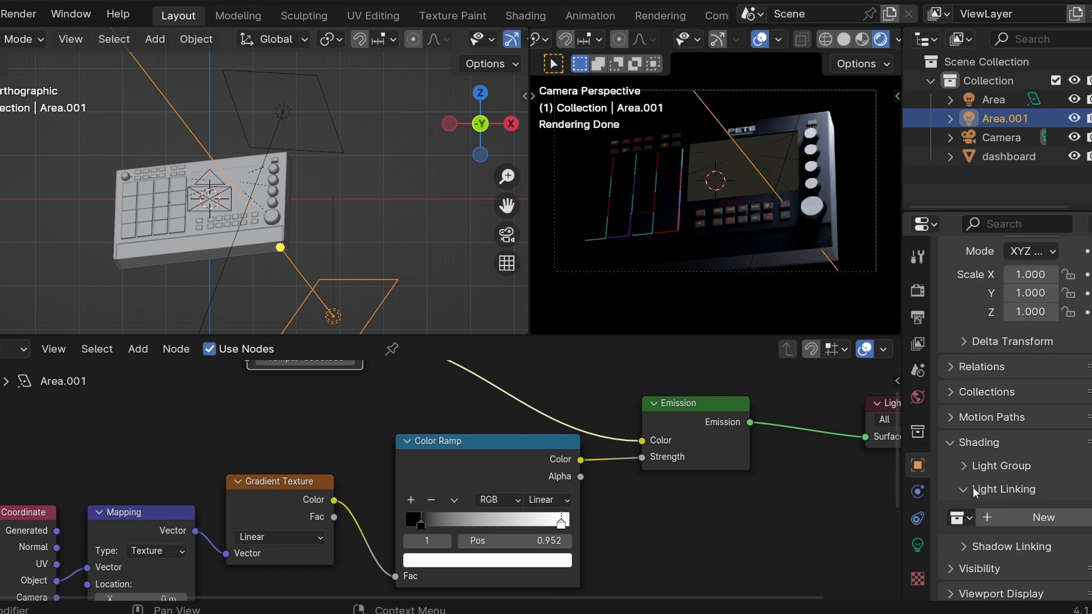
scroll(984, 488, "down", 2)
left_click(1007, 485)
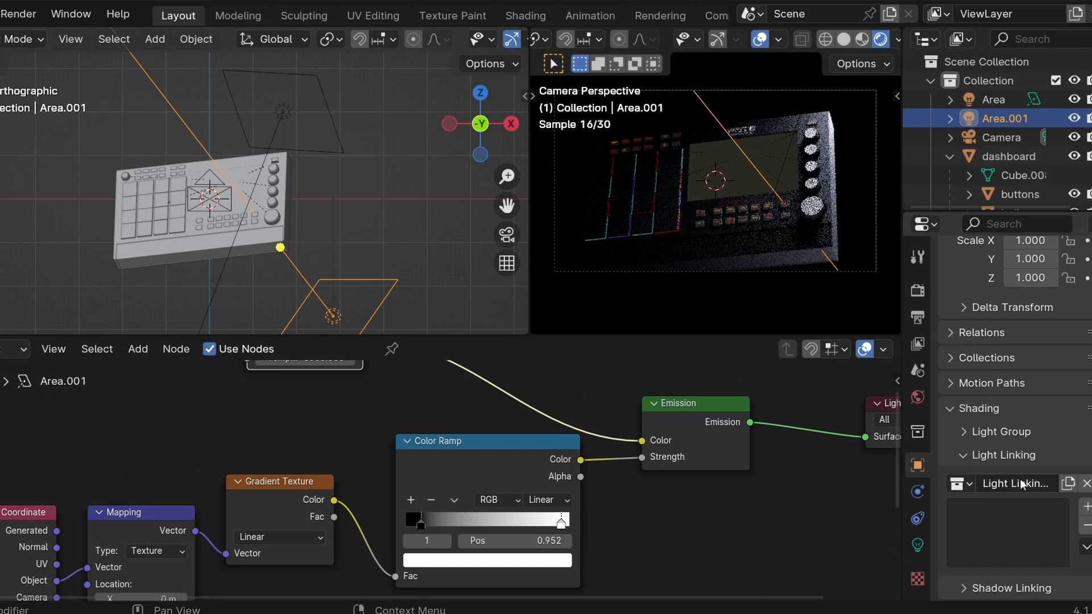
Add the dashboard's knob and knob2 objects to the light's linking collection, and select the small knobs in the viewport.
scroll(1022, 151, "down", 3)
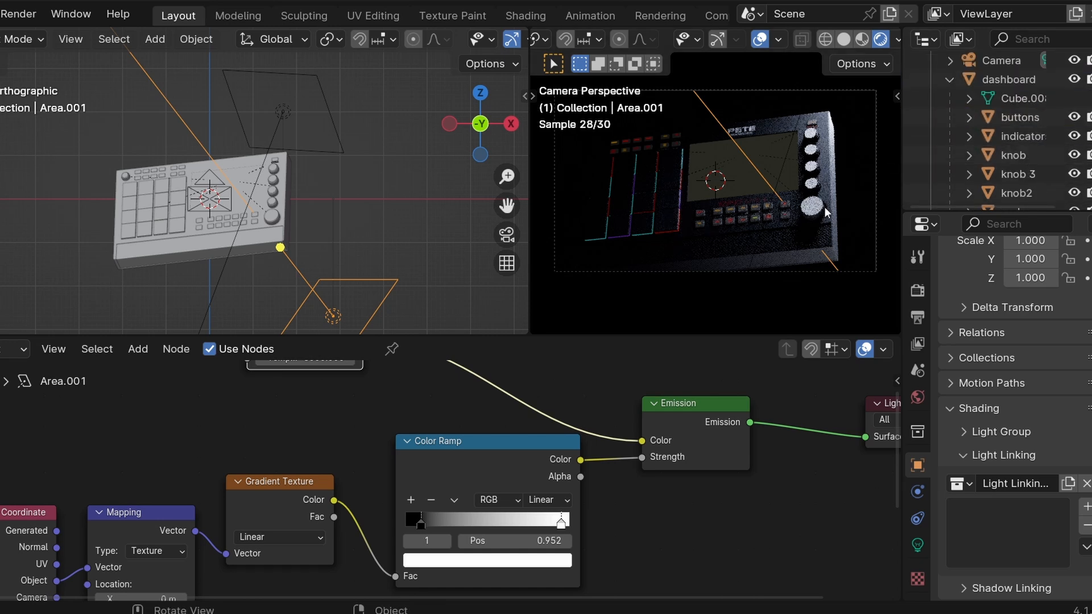
scroll(989, 155, "down", 2)
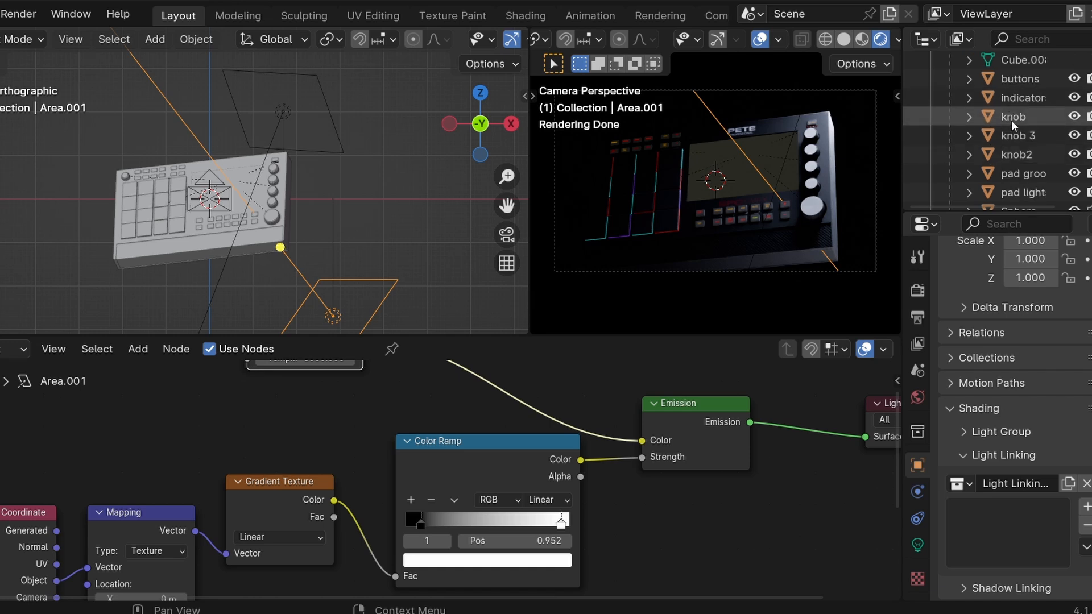
left_click_drag(1011, 121, 982, 531)
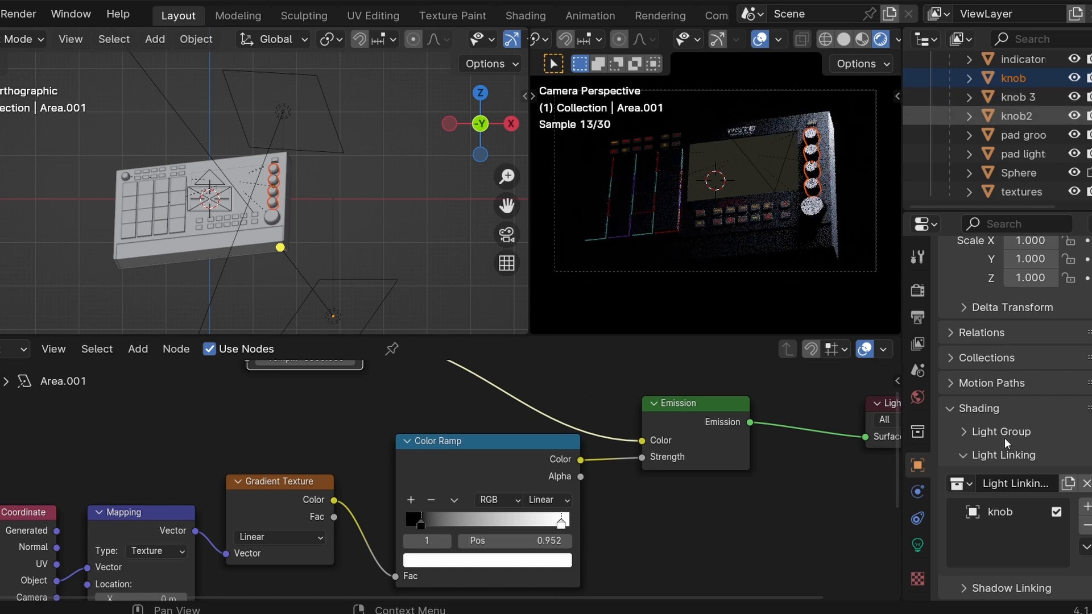
left_click_drag(1004, 442, 1000, 540)
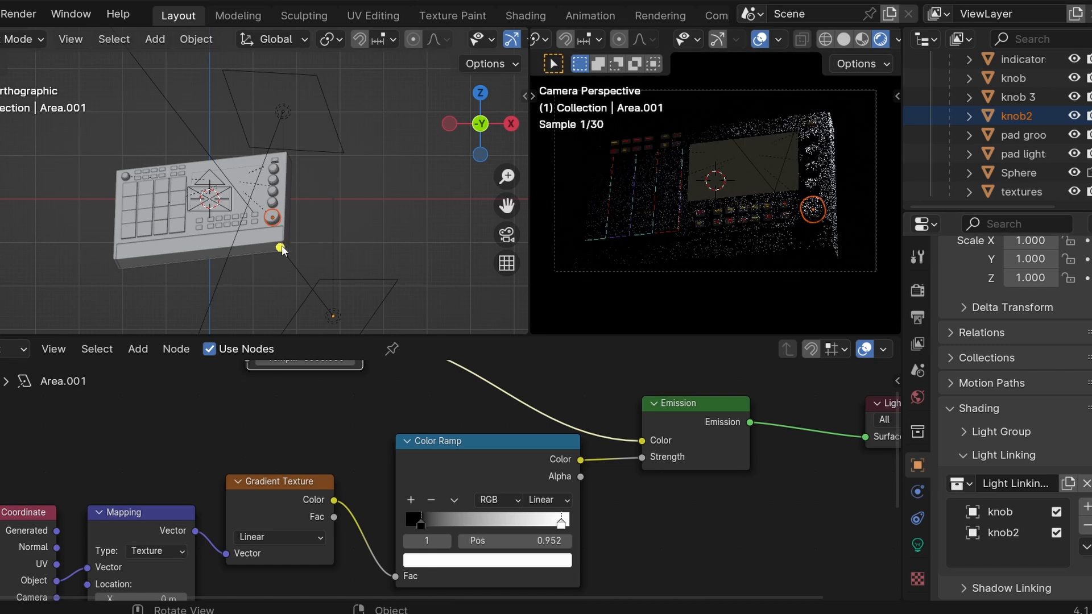
left_click(286, 208)
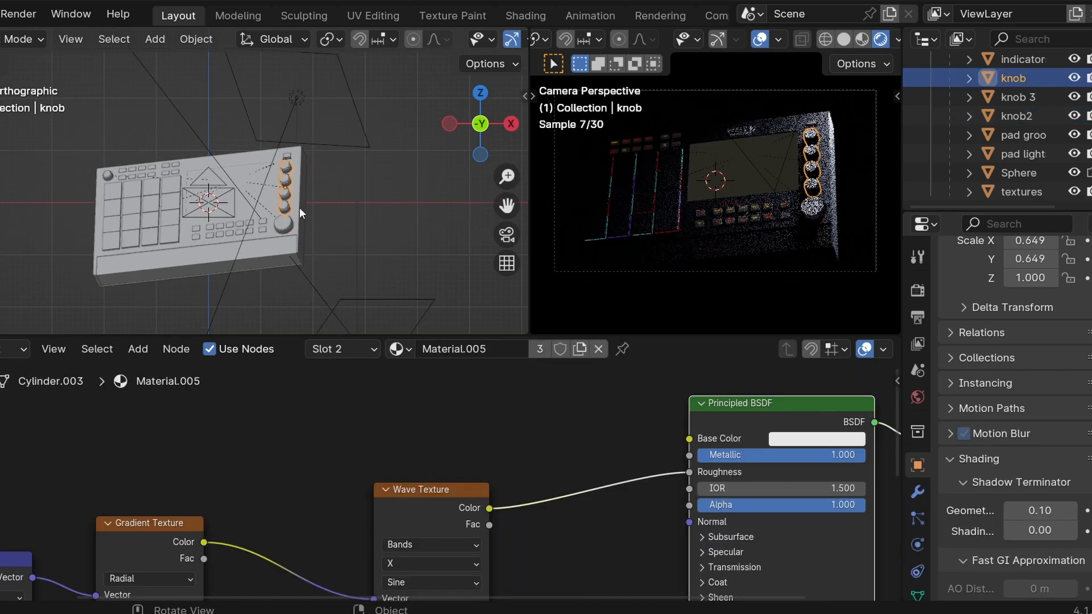
Add the dashboard object to the lower area light's Light Linking collection and hide the overlays in the camera viewport.
left_click(299, 207)
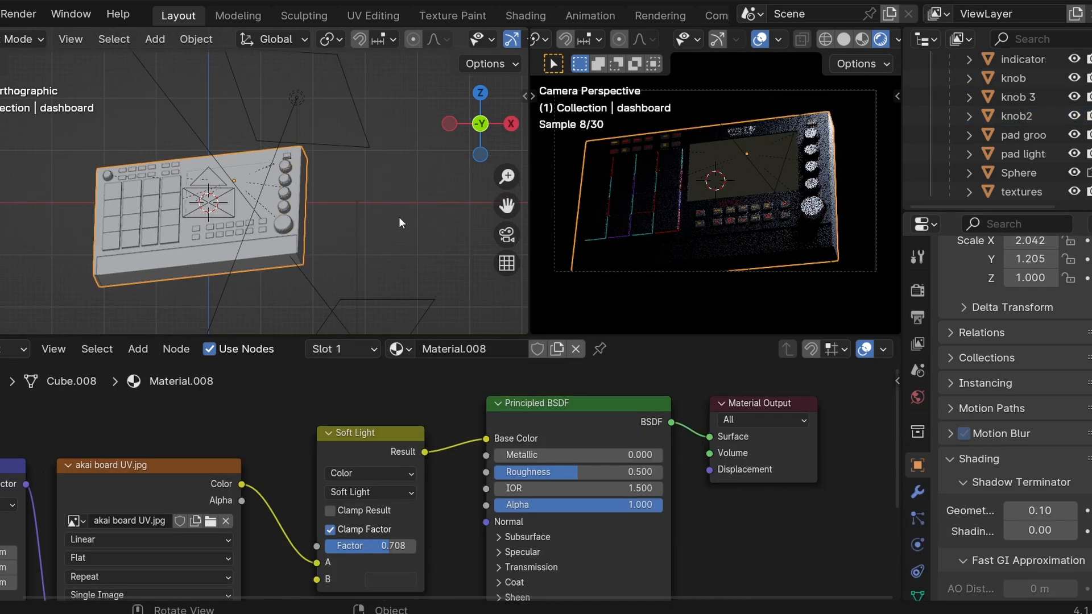
left_click(376, 300)
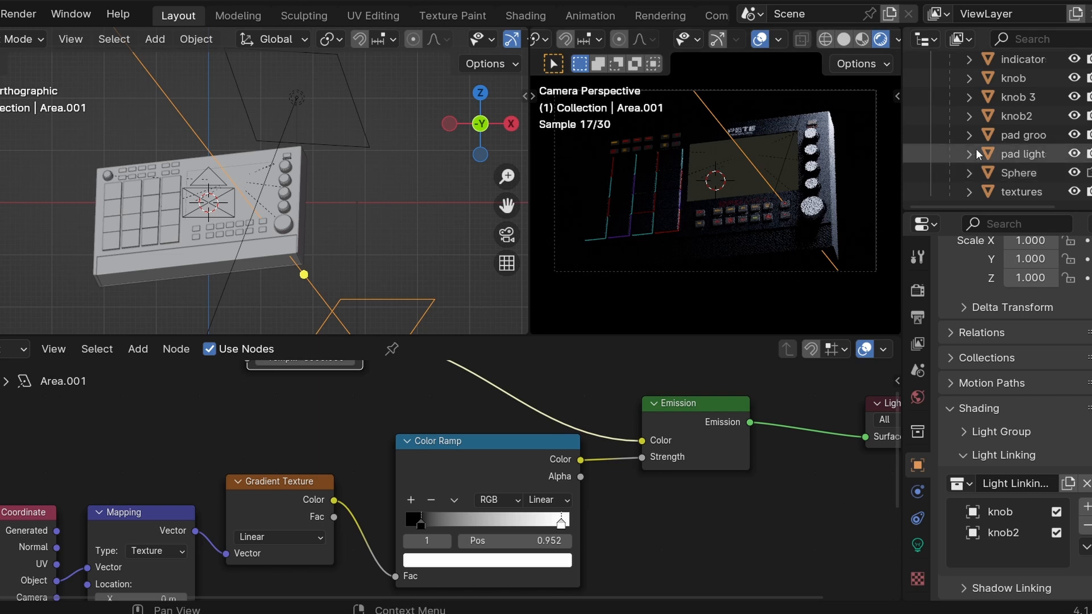
scroll(1006, 126, "up", 5)
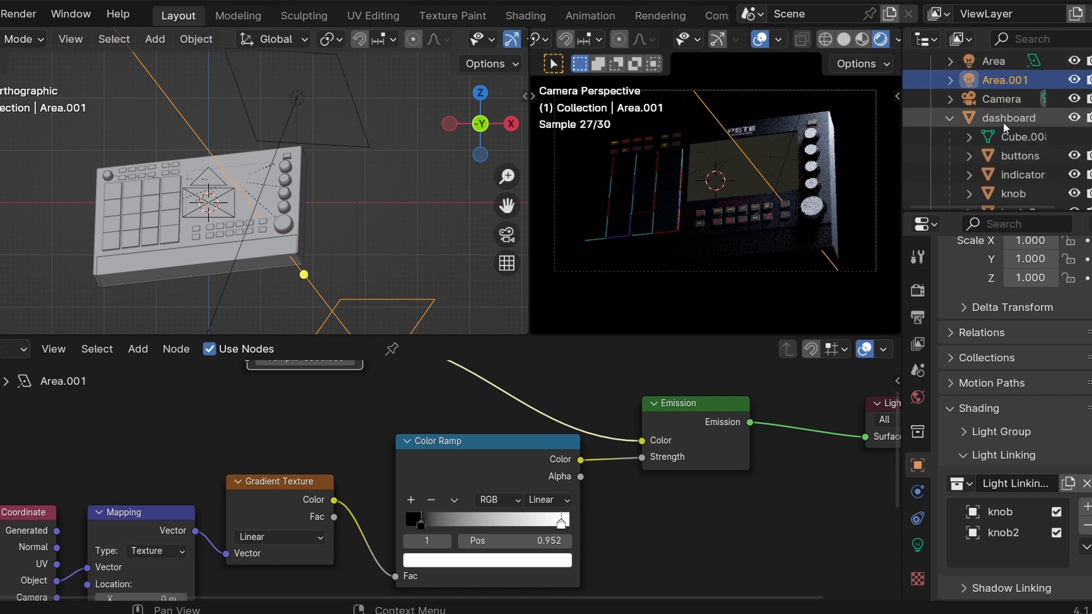
left_click_drag(1007, 118, 995, 554)
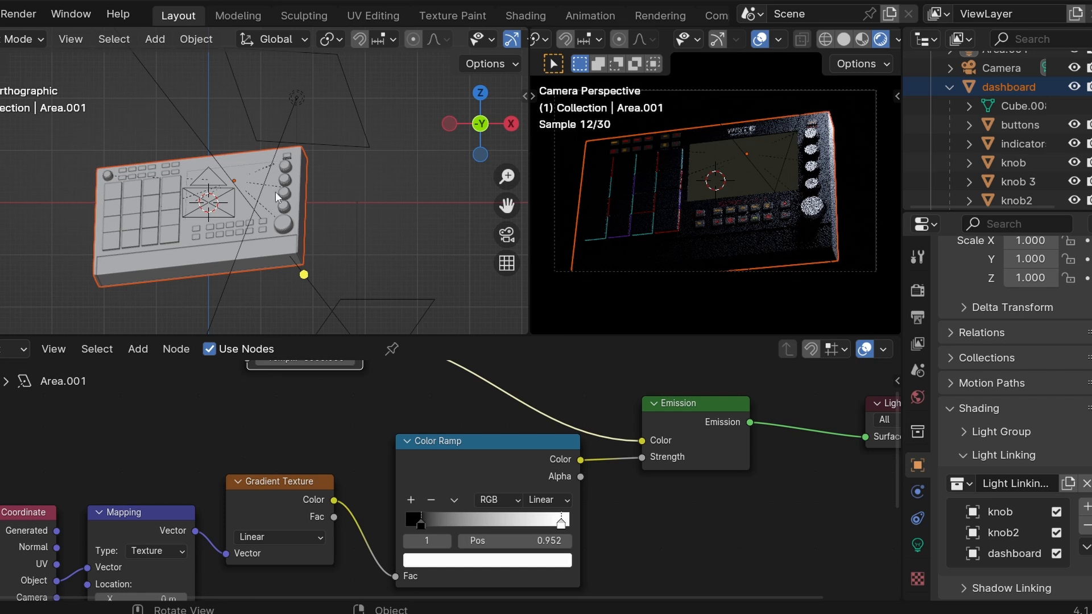
left_click(757, 39)
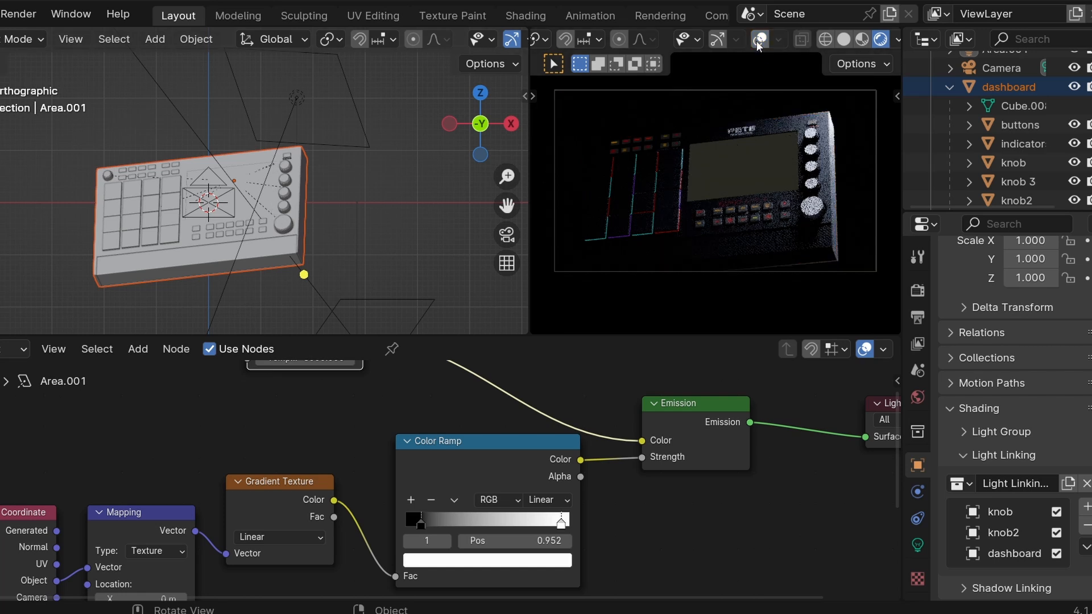
Move the area light above the dashboard along the global X axis toward the model's centre, and save the file.
left_click(297, 99)
key("g")
key("z")
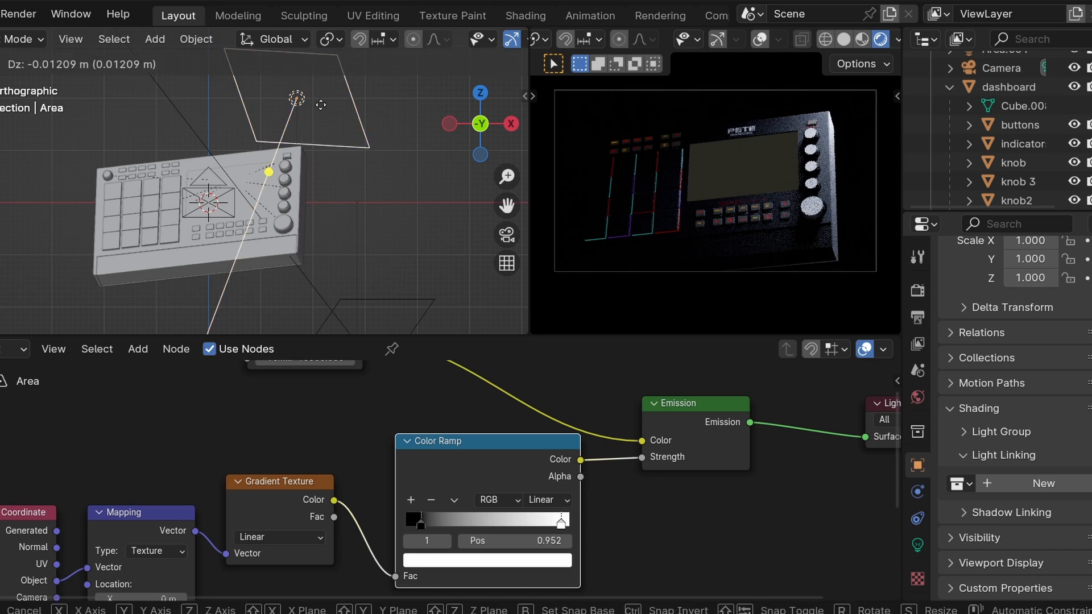
key("x")
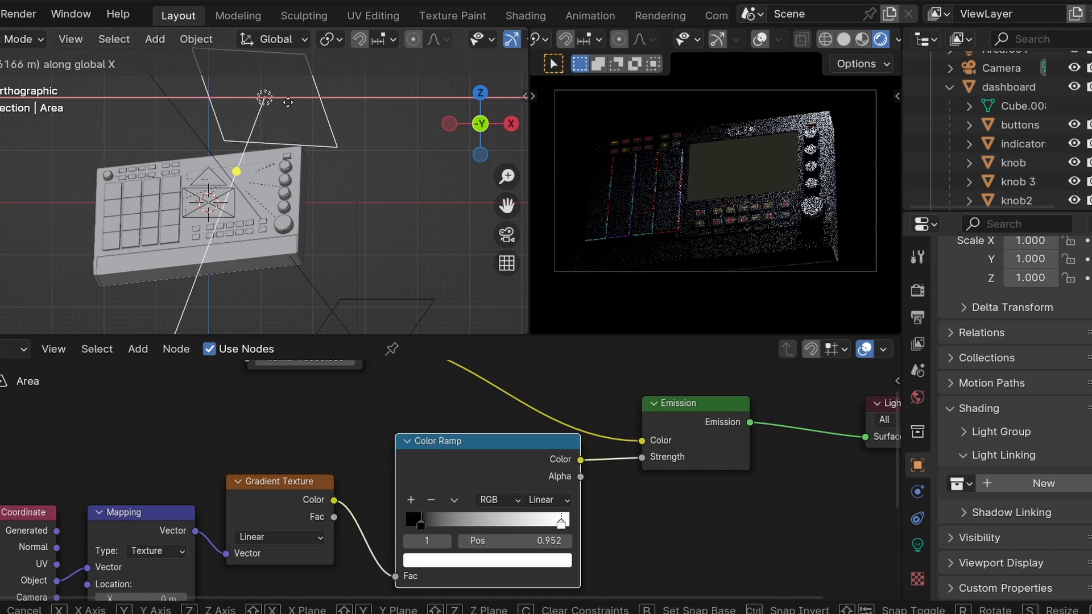
left_click(288, 104)
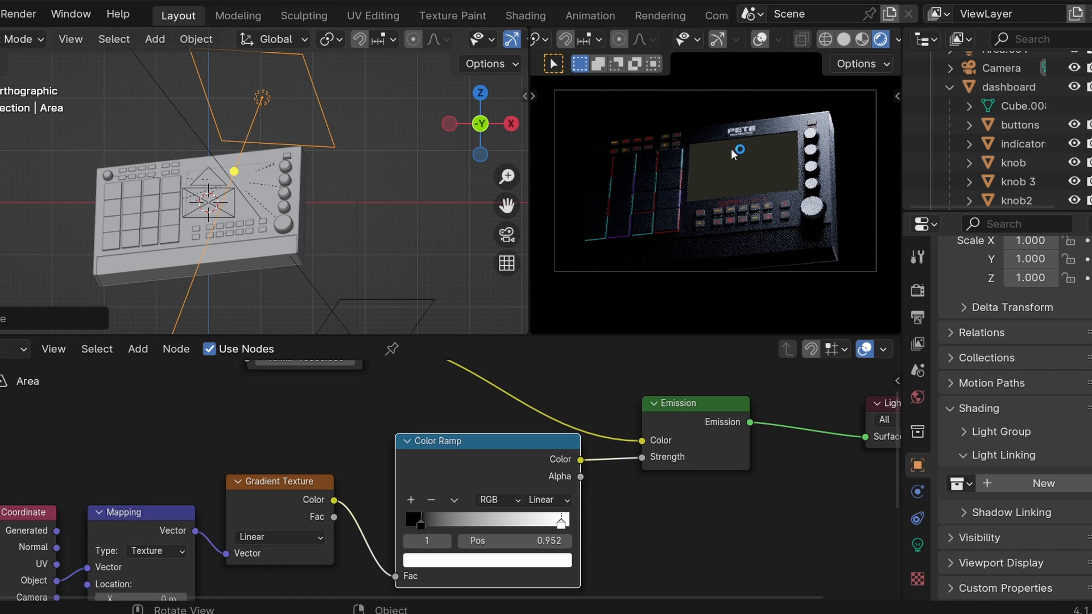
key("ctrl")
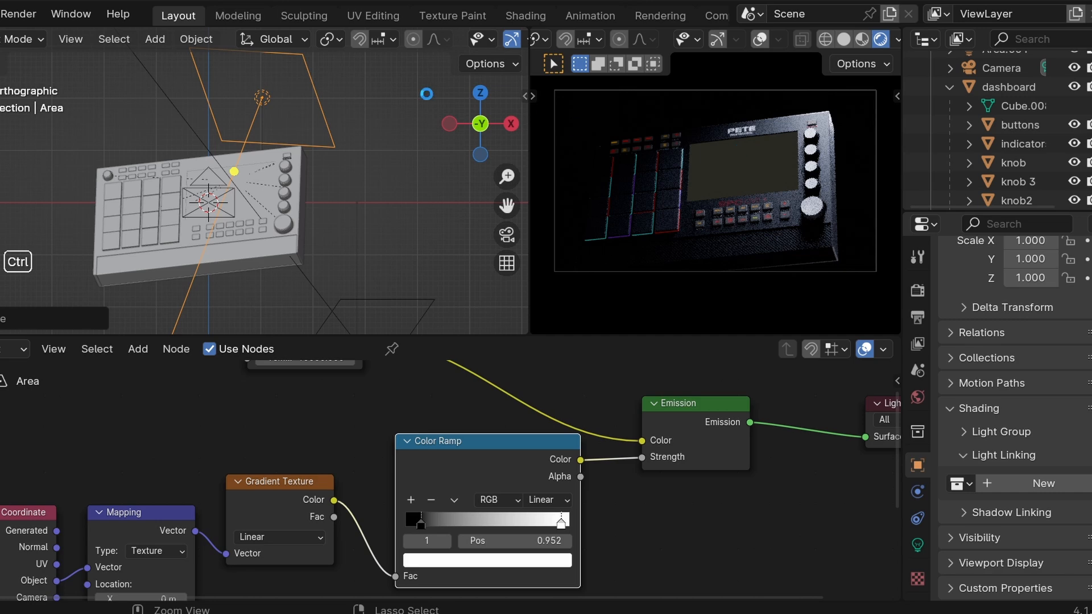
key("ctrl+s")
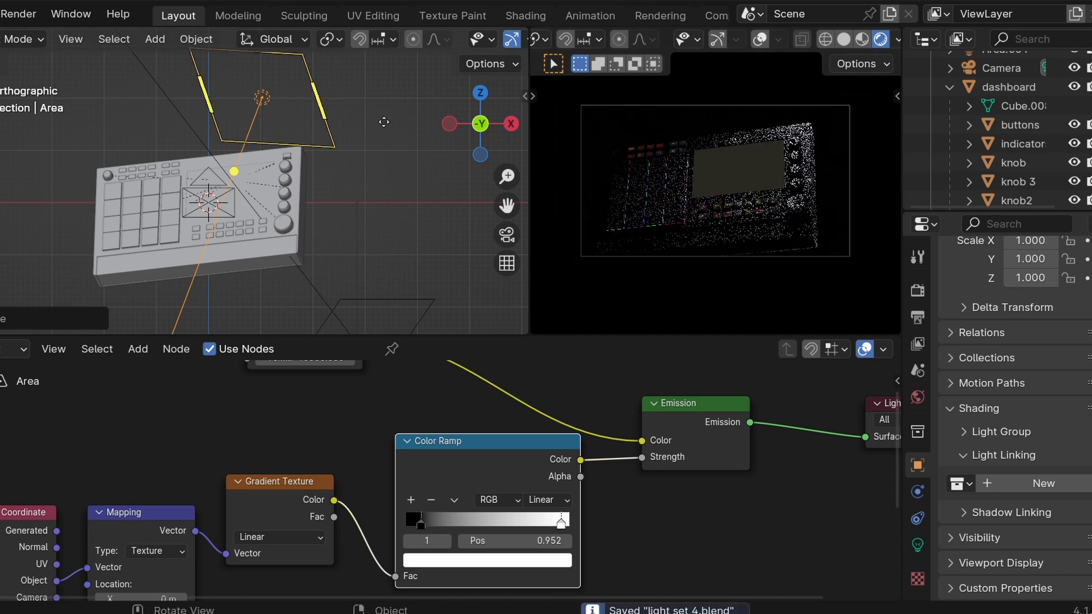
scroll(326, 159, "down", 3)
key("shift+a")
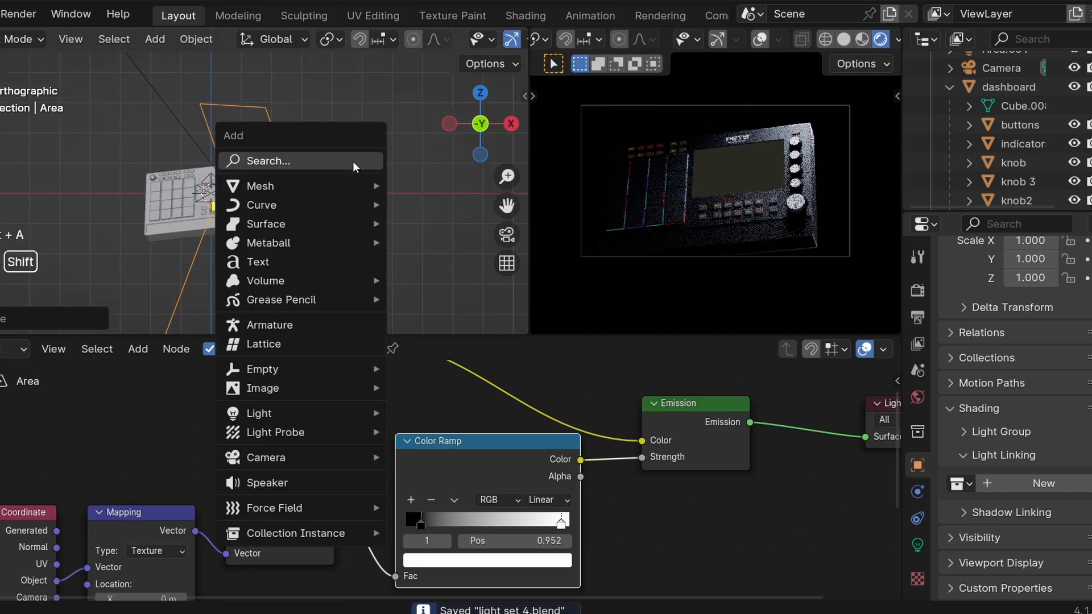
type("are")
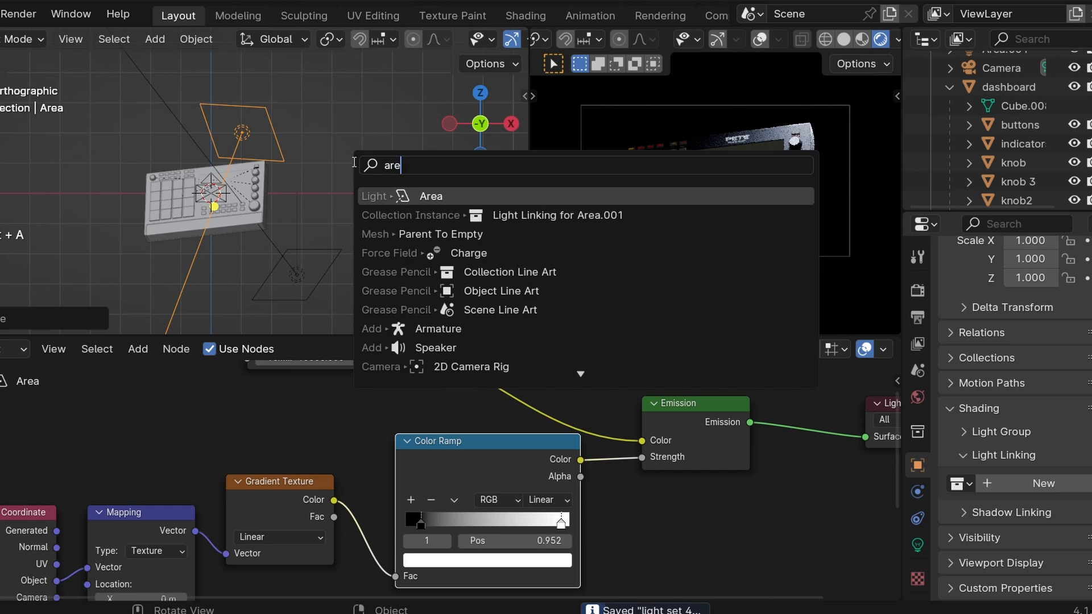
key("Return")
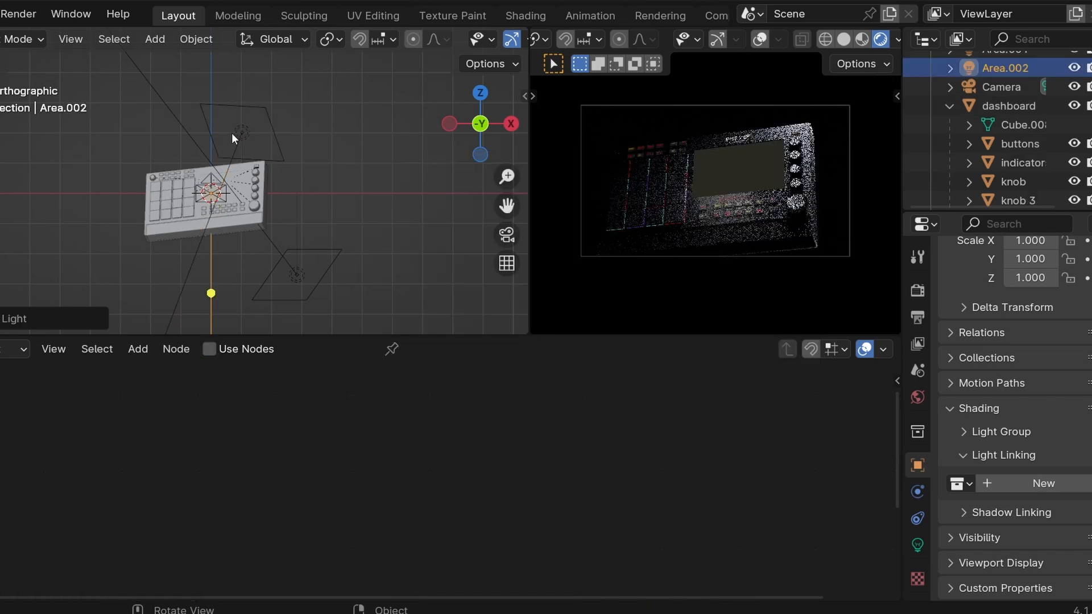
key("r")
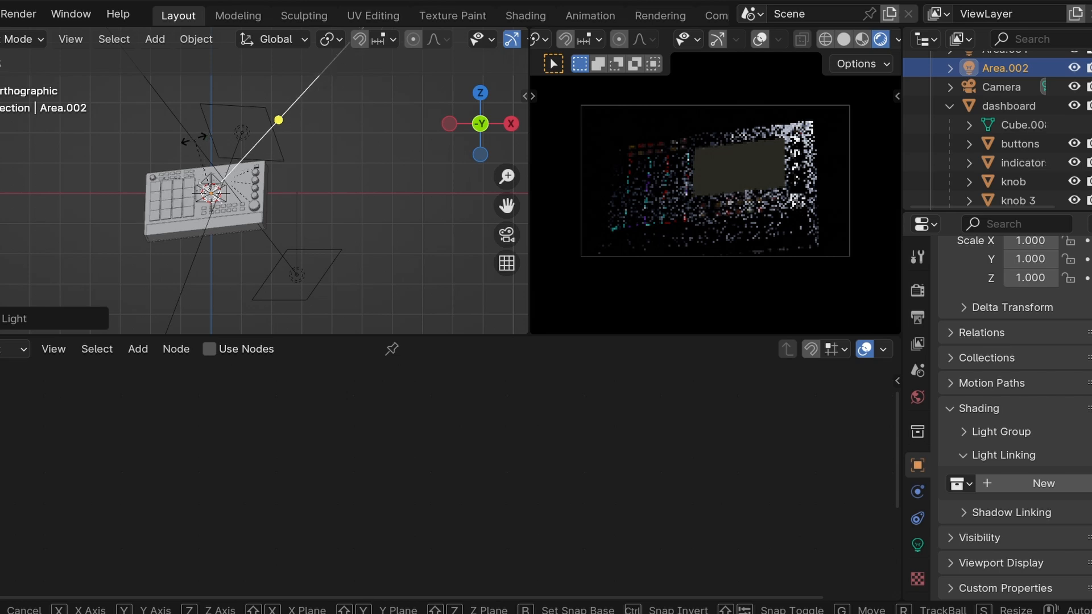
right_click(195, 139)
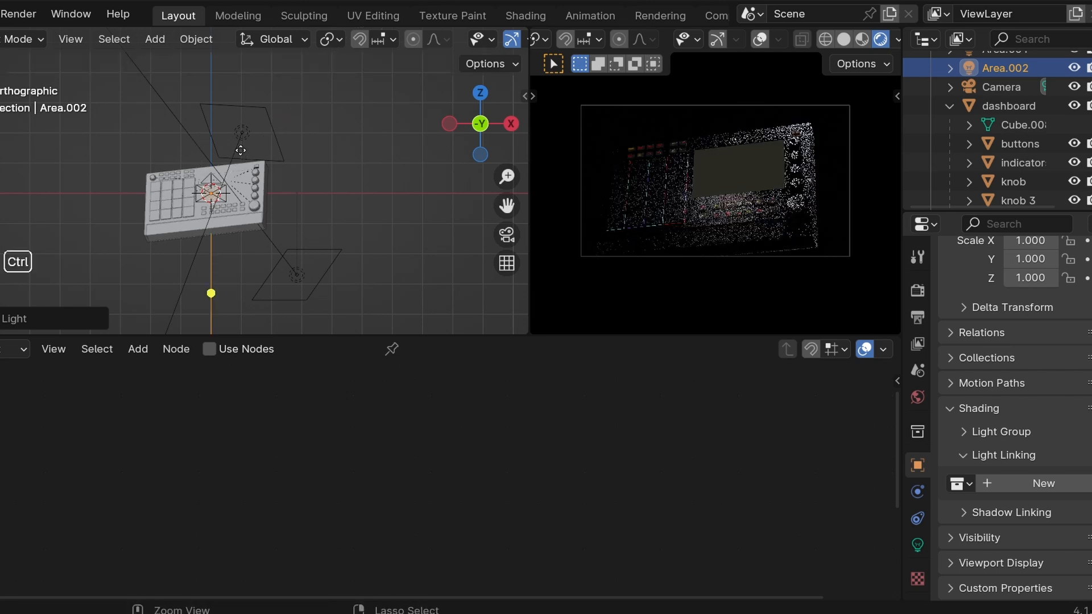
key("ctrl+z")
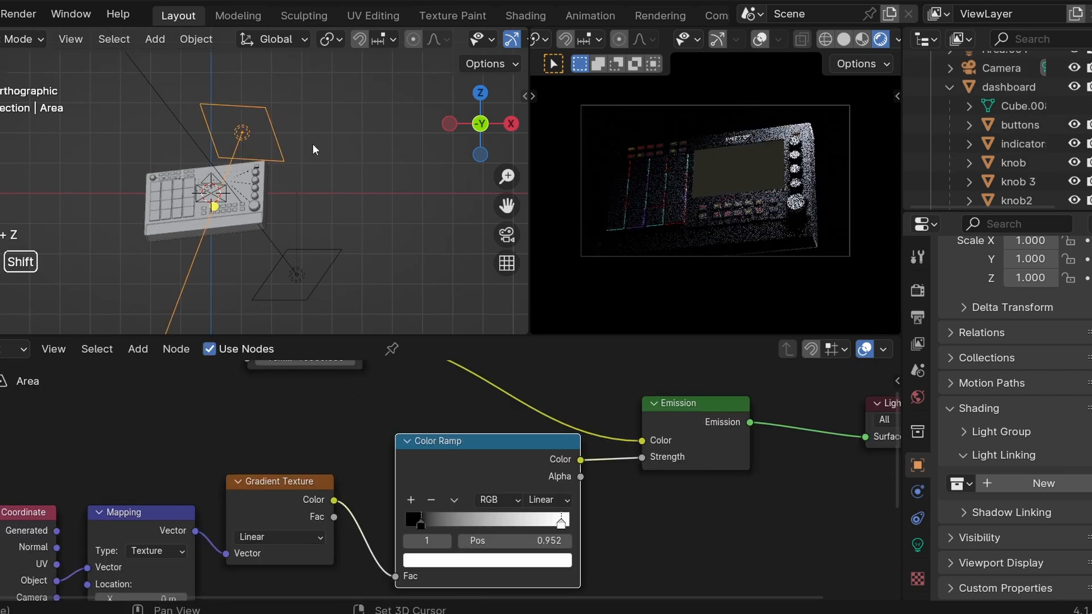
Create a Shadow Linking collection for the lower area light and add the textures object to it.
left_click(301, 269)
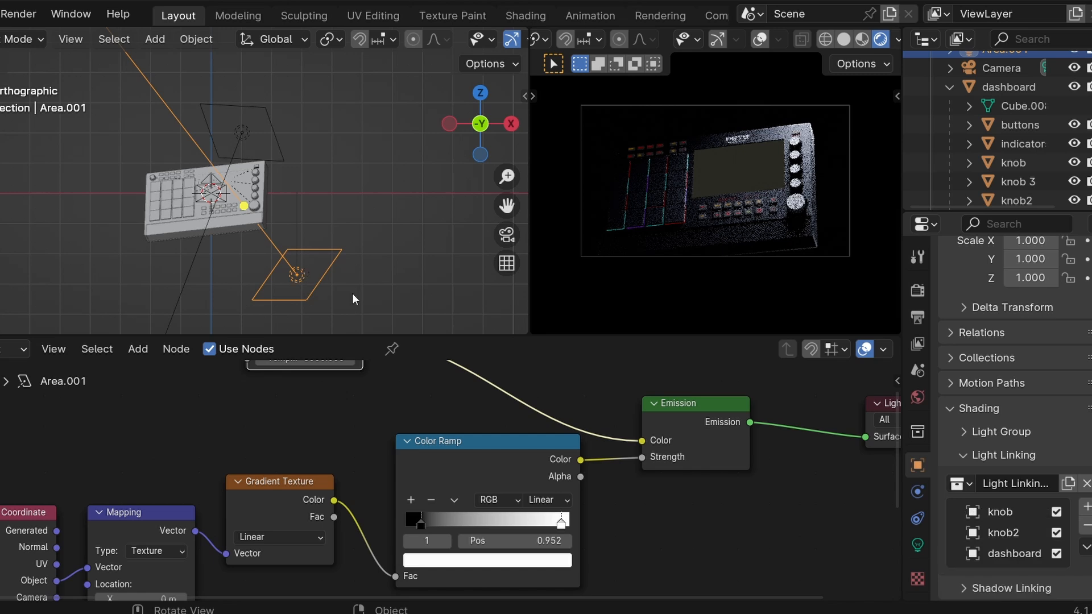
scroll(997, 510, "down", 3)
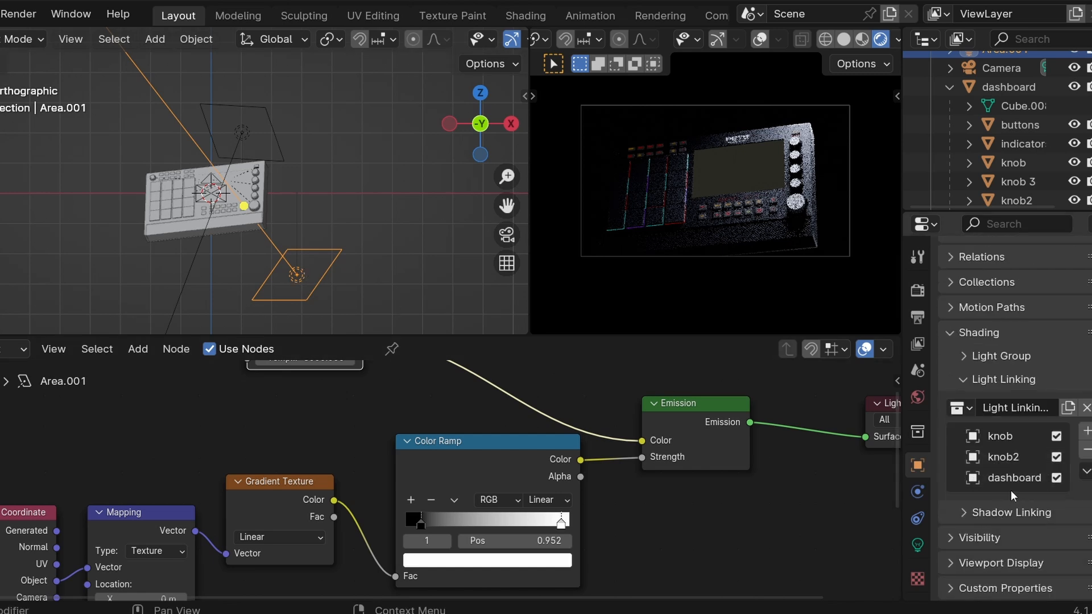
left_click(975, 513)
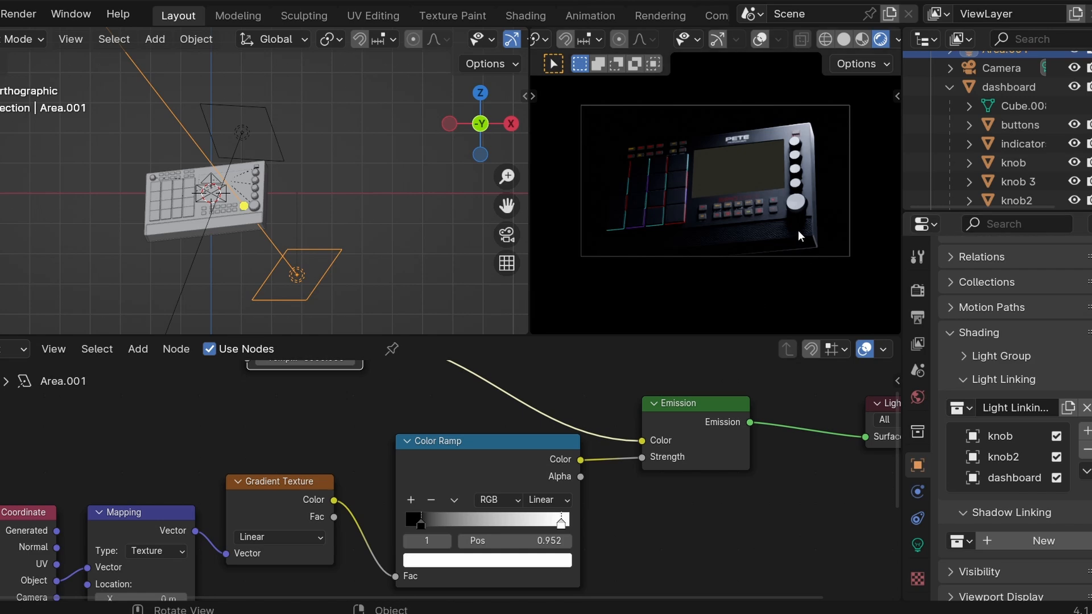
left_click(227, 215)
left_click(275, 271)
scroll(976, 142, "down", 4)
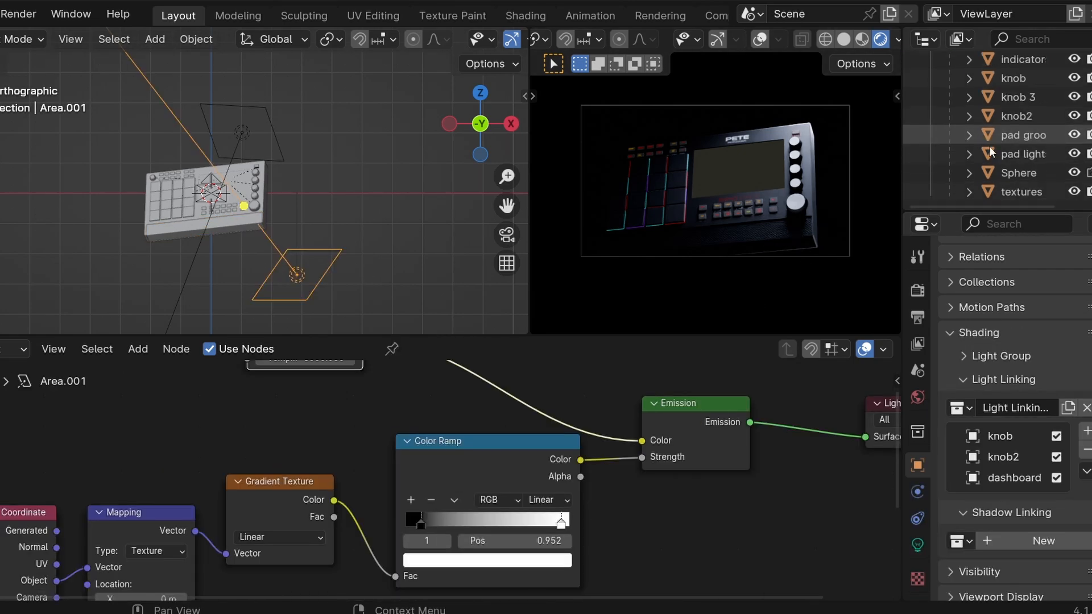
left_click(1005, 539)
scroll(1007, 532, "down", 4)
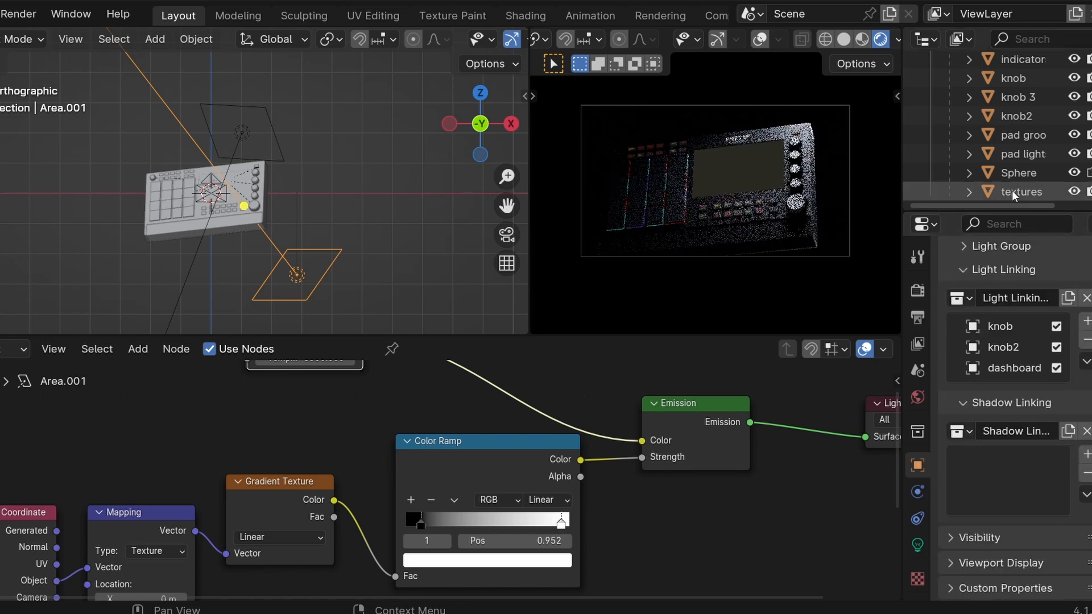
left_click_drag(1013, 191, 995, 483)
Duplicate the area light above the dashboard in place and clear the copy's rotation.
left_click(265, 110)
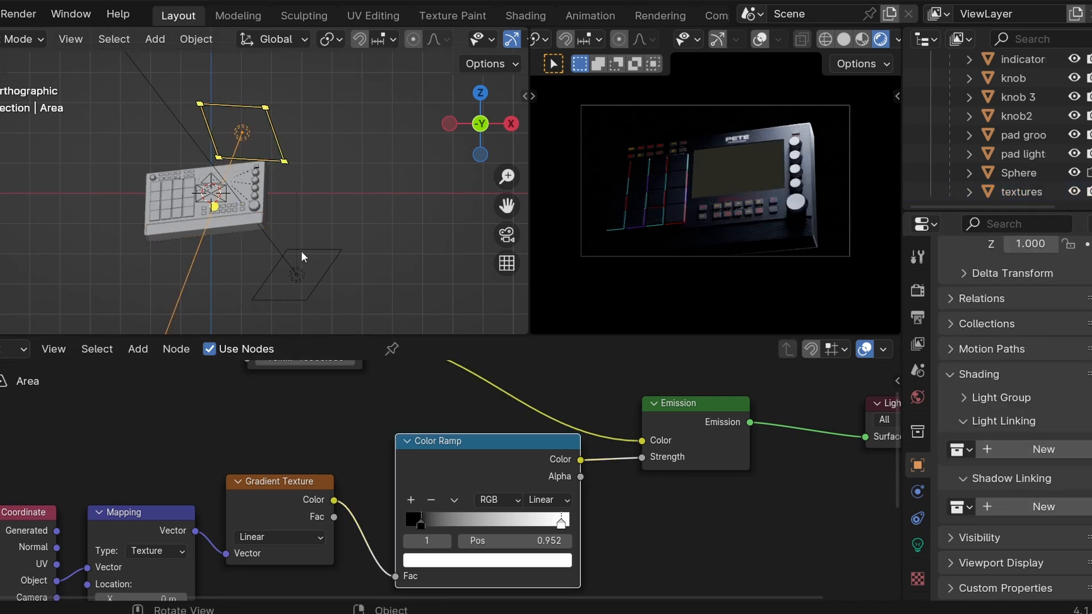
key("shift+d")
left_click(271, 198)
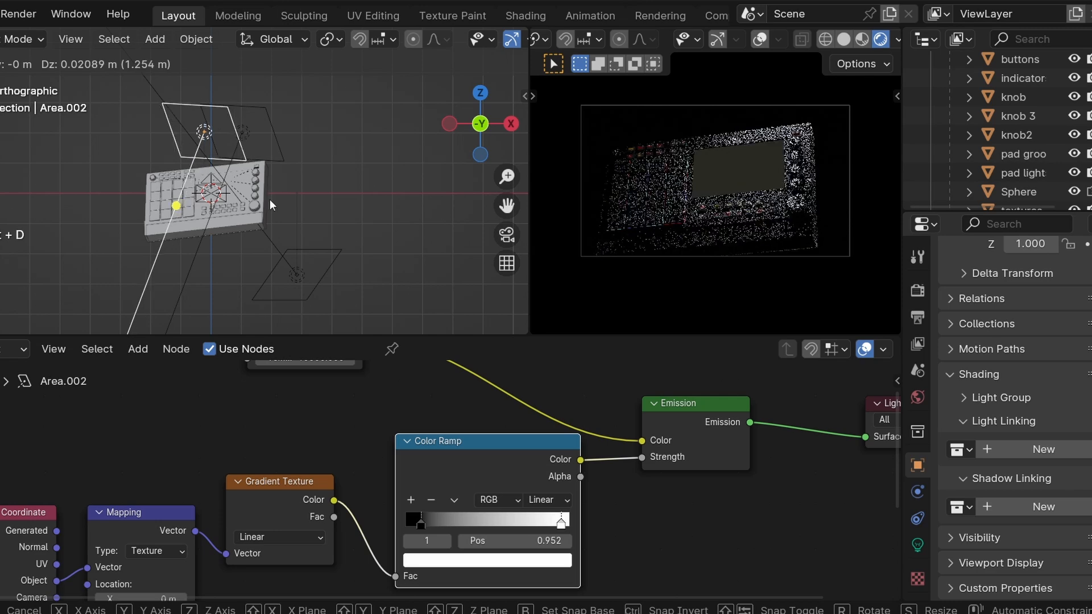
key("alt+r")
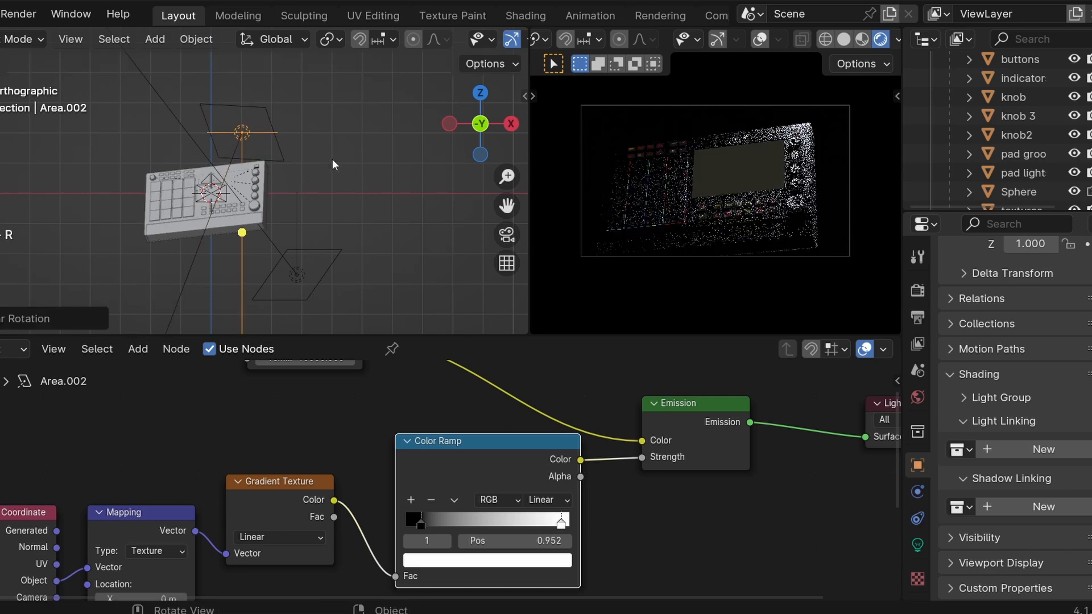
Move the duplicated light below the dashboard on its pad side and rotate it in front view to aim at the model.
key("g")
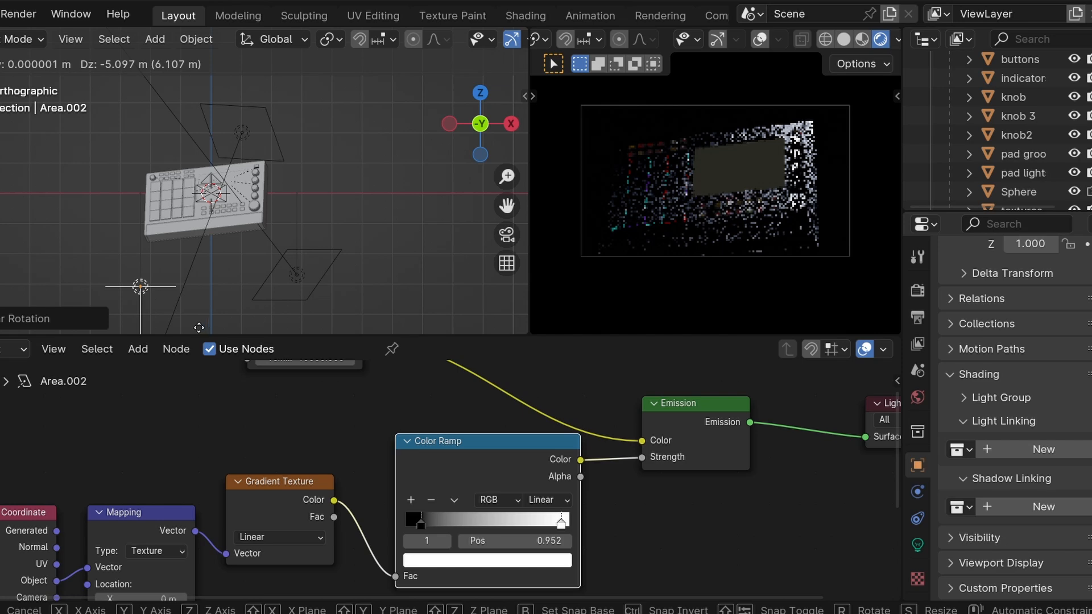
left_click(226, 322)
key("r")
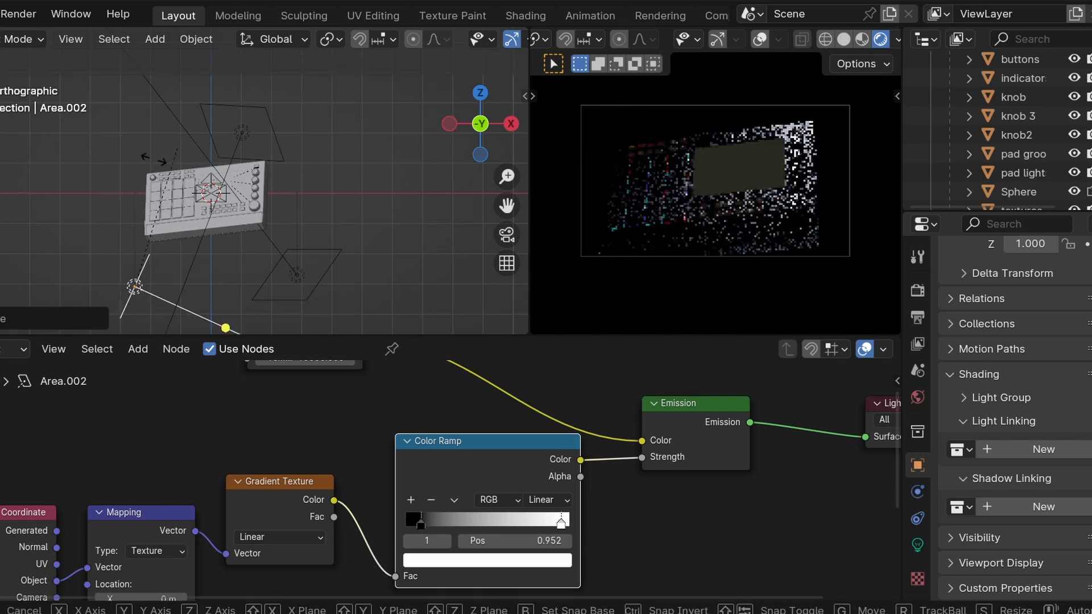
scroll(135, 208, "down", 3)
left_click(139, 201)
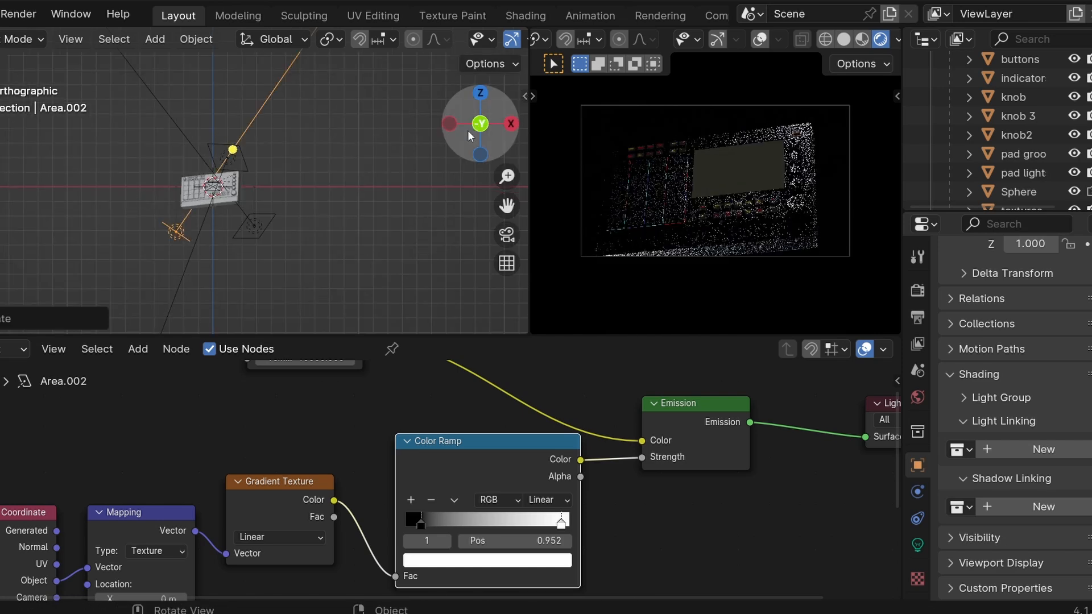
Move the new light along the global Y axis in front of the dashboard, and rotate it in top view to face the model.
left_click_drag(437, 157, 466, 132)
key("g")
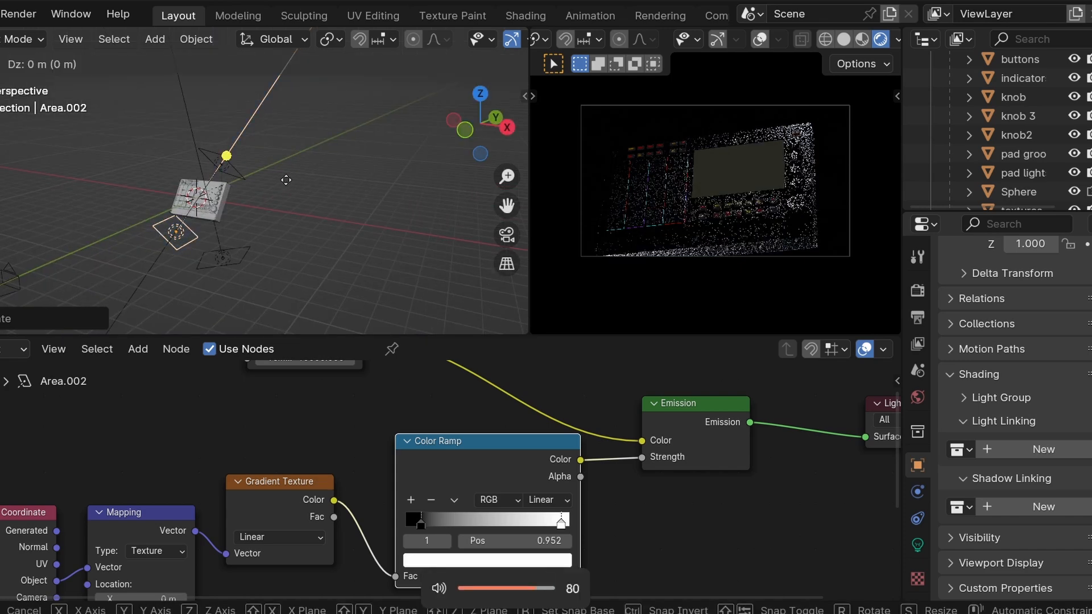
key("y")
left_click(255, 198)
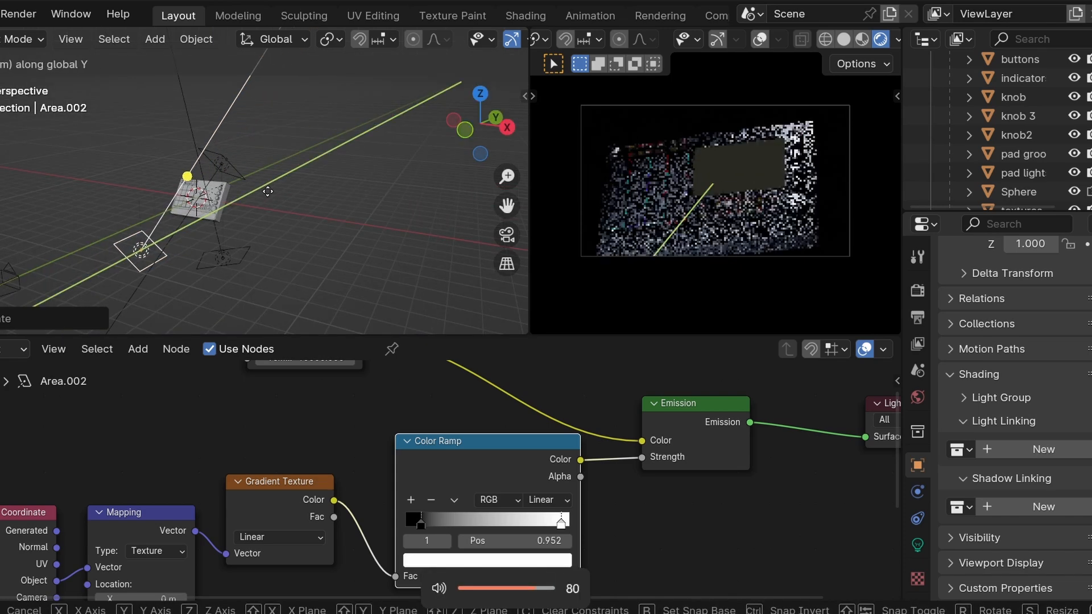
left_click(481, 95)
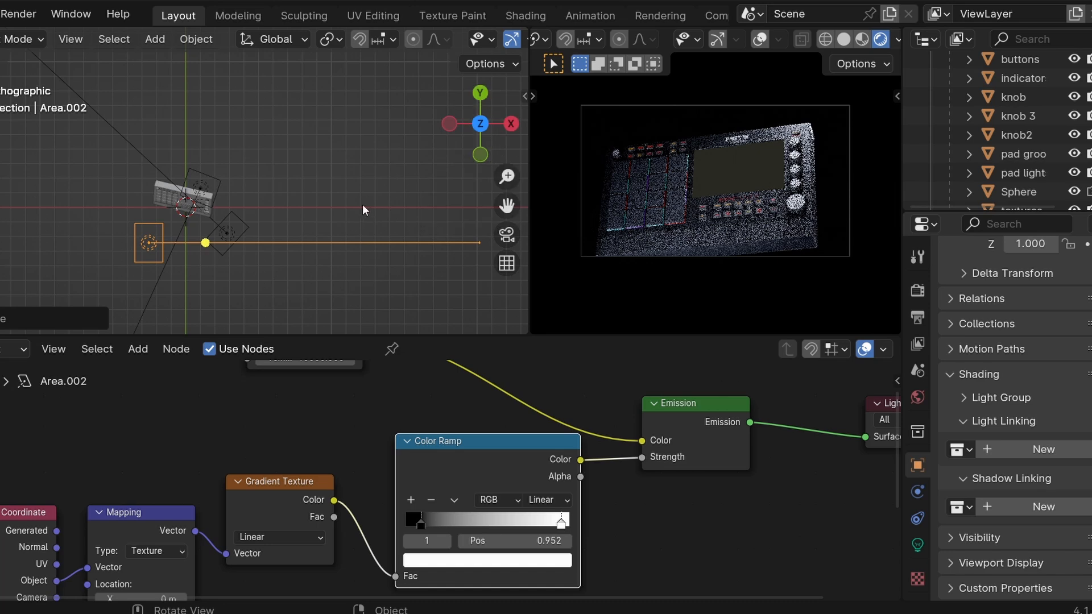
key("g")
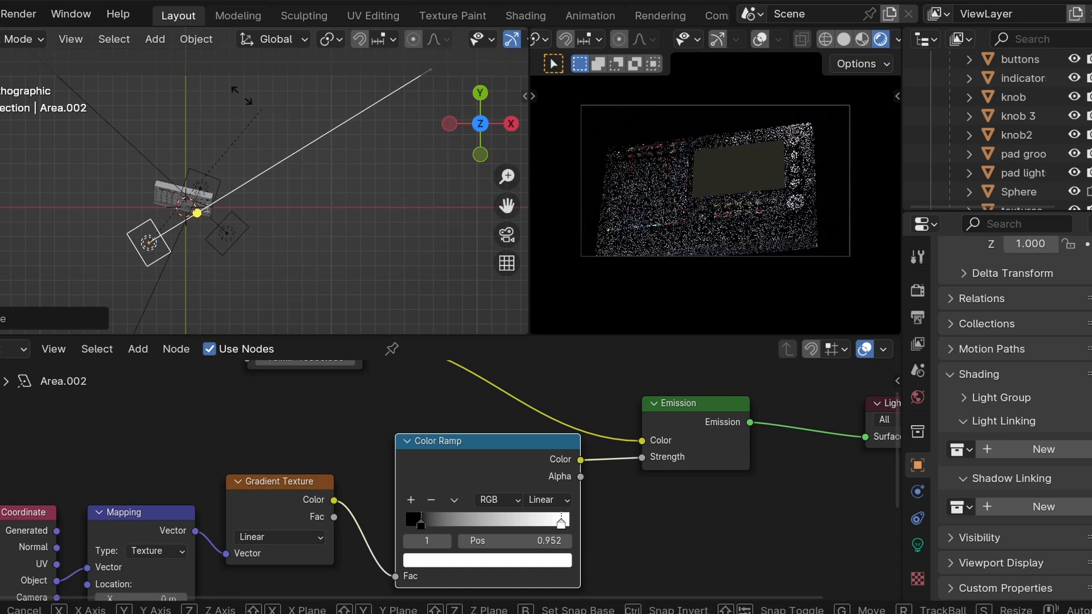
left_click(230, 91)
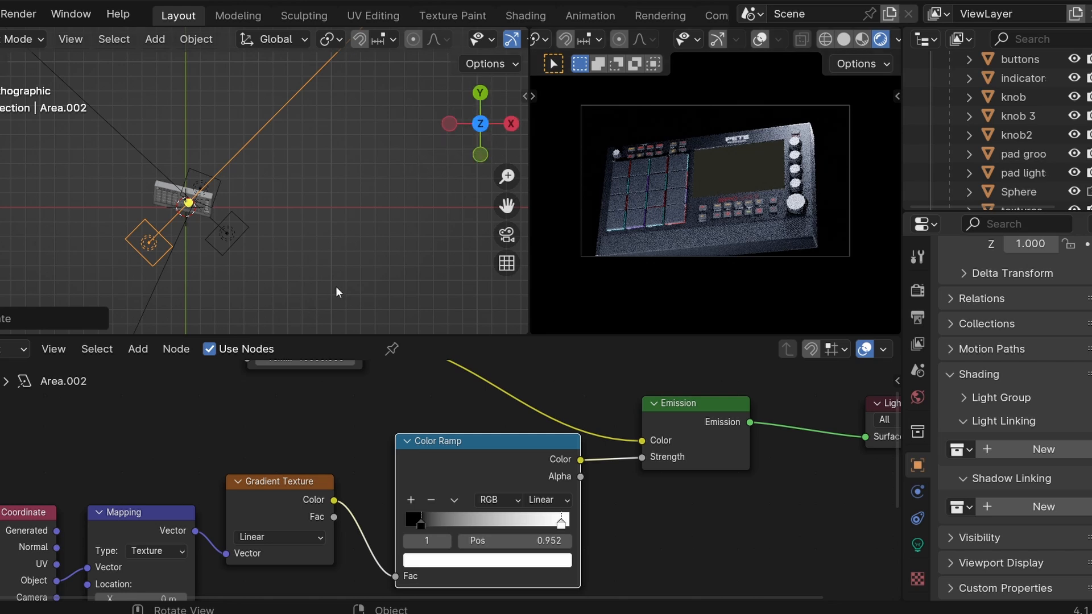
Set the new area light's power to 200 W.
left_click(921, 541)
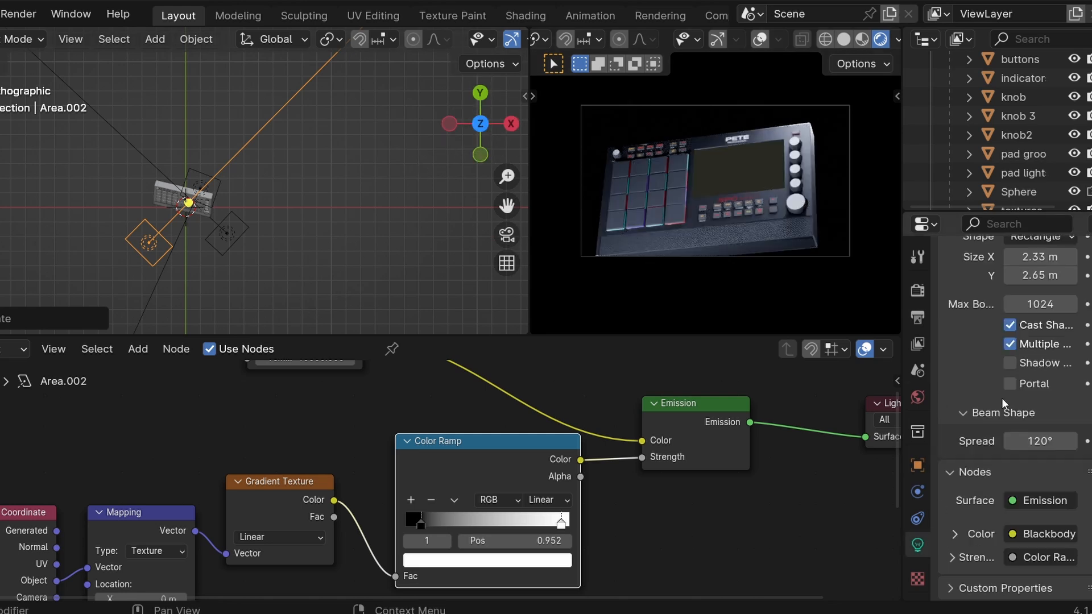
scroll(1001, 398, "up", 5)
left_click(1034, 416)
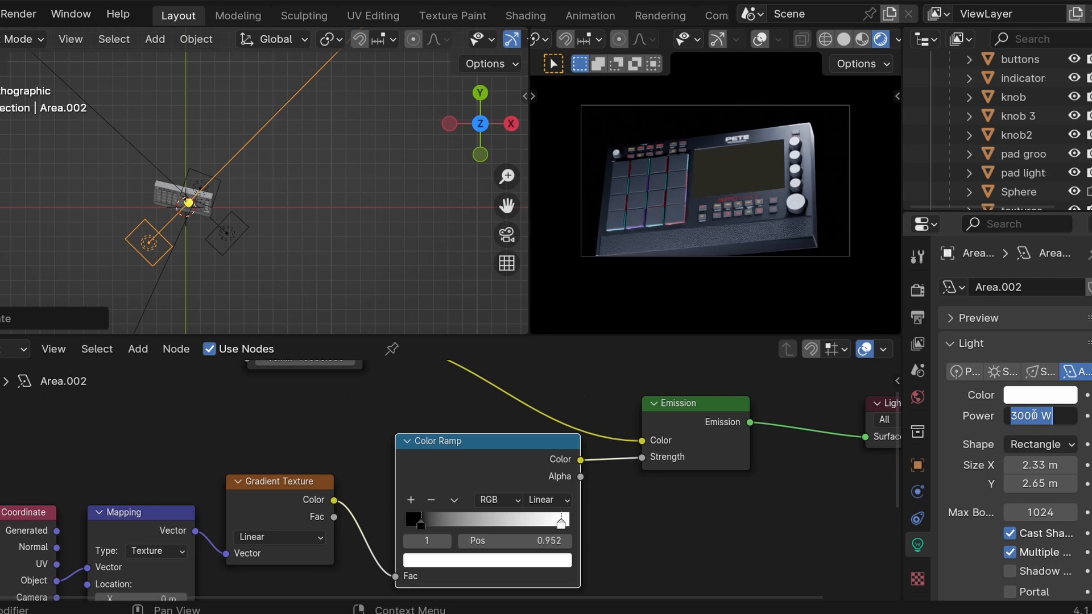
type("200")
key("Return")
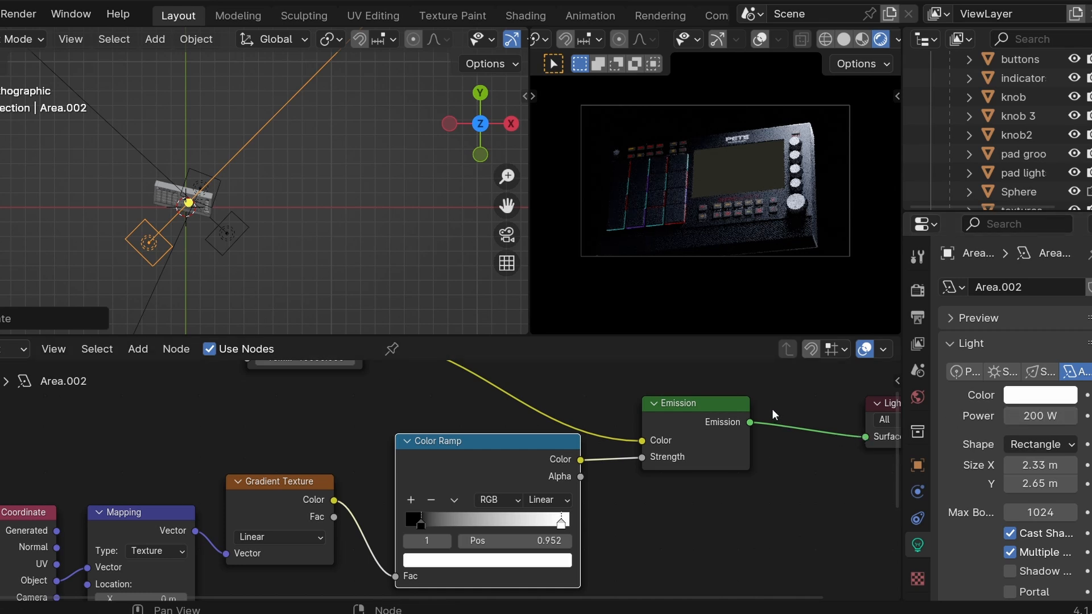
Set the Blackbody temperature of the new area light to 5000.
key("Home")
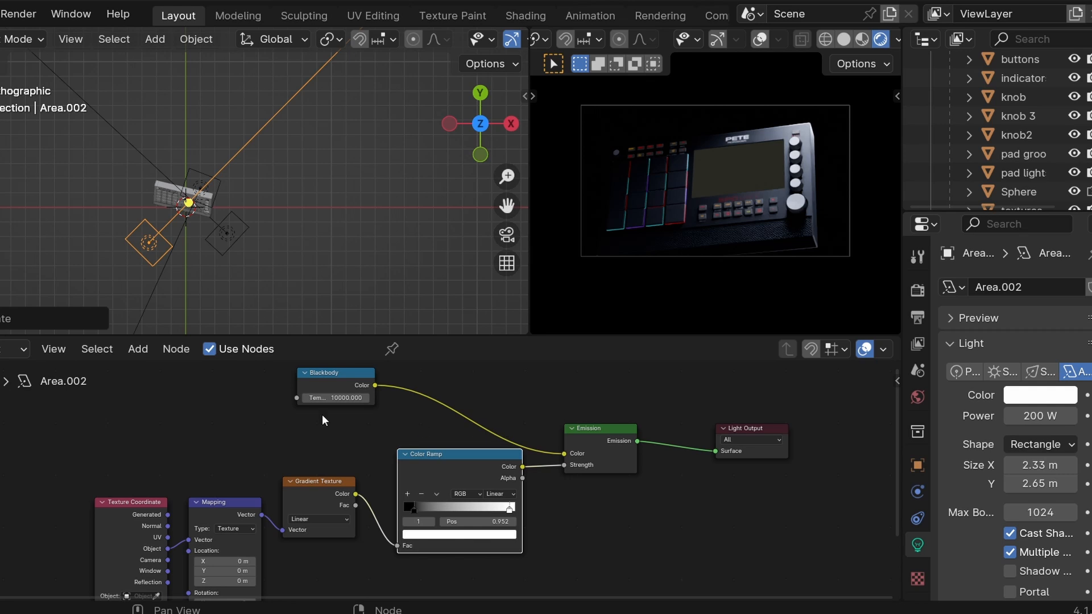
left_click(345, 398)
type("5000")
key("Return")
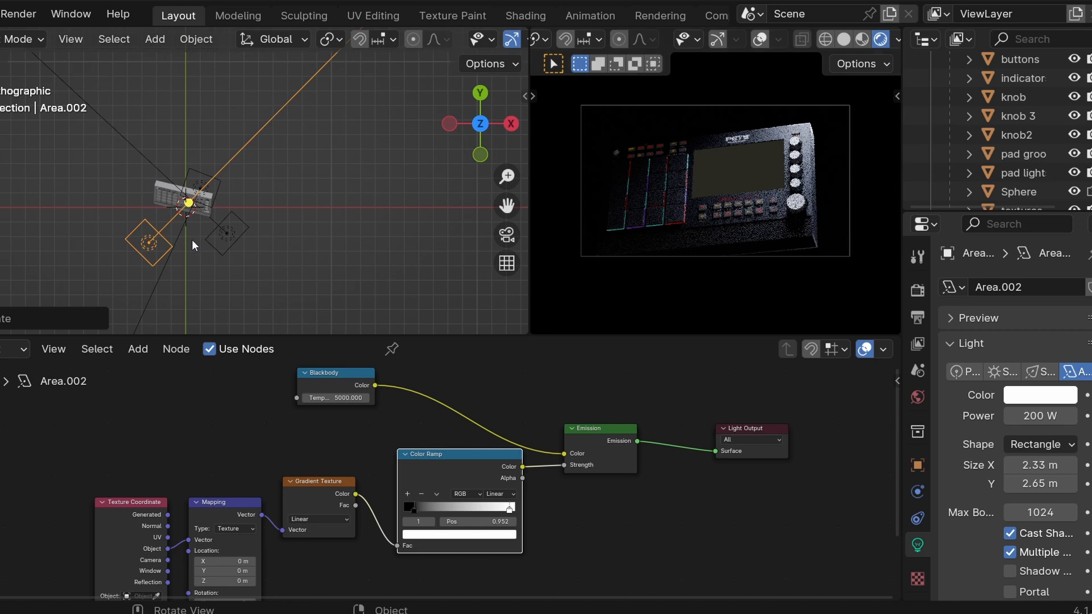
Set the power of the new area light to 500 W.
scroll(193, 240, "up", 5)
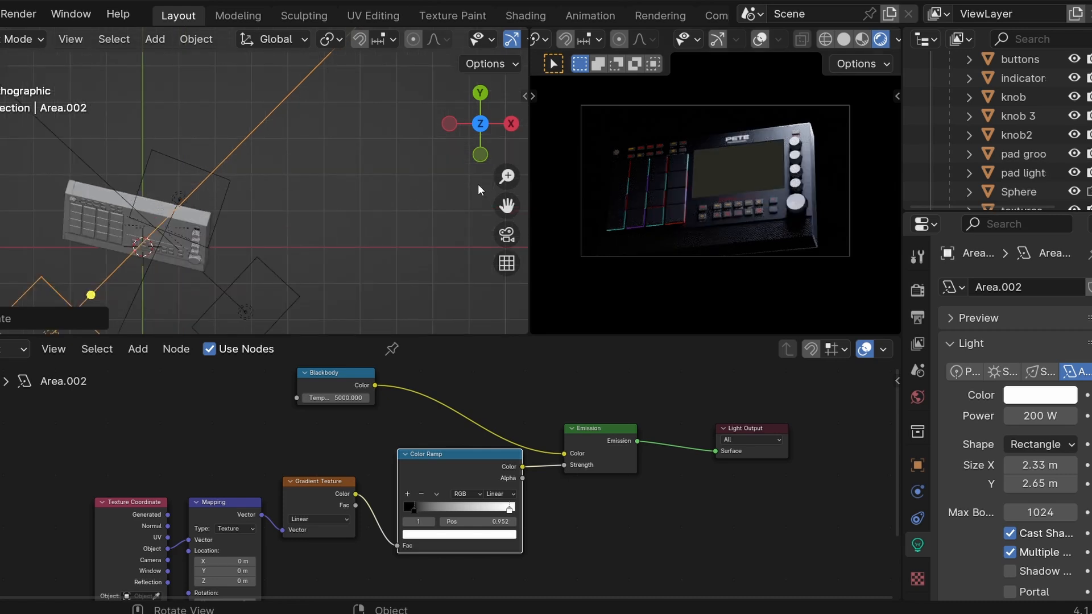
left_click(1055, 417)
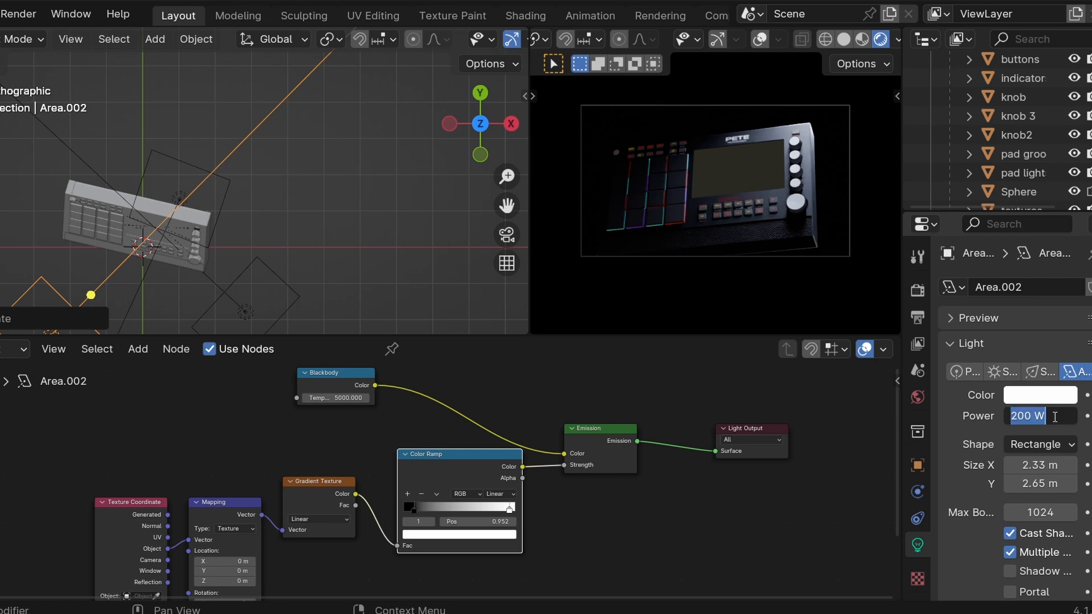
type("500")
key("Return")
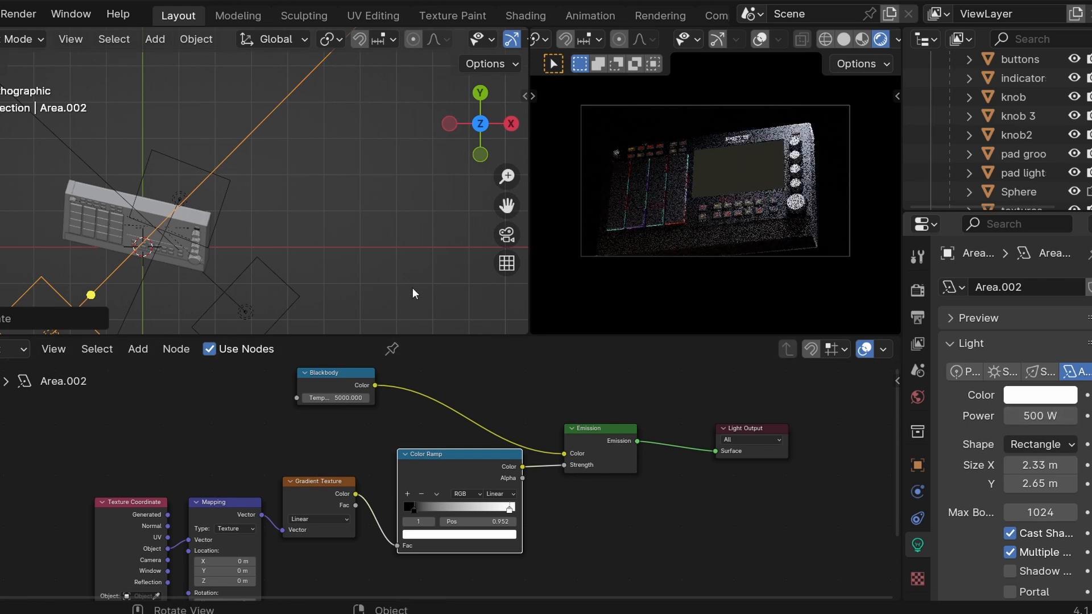
Try a 30° beam spread on the new area light and settle on 80°.
left_click_drag(507, 206, 527, 188)
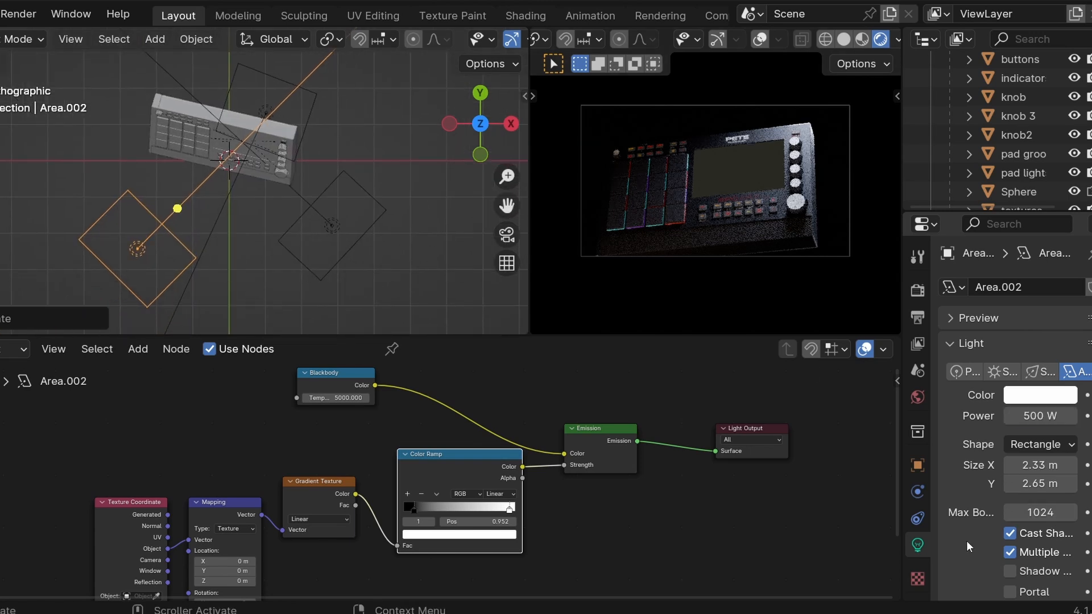
scroll(976, 544, "down", 8)
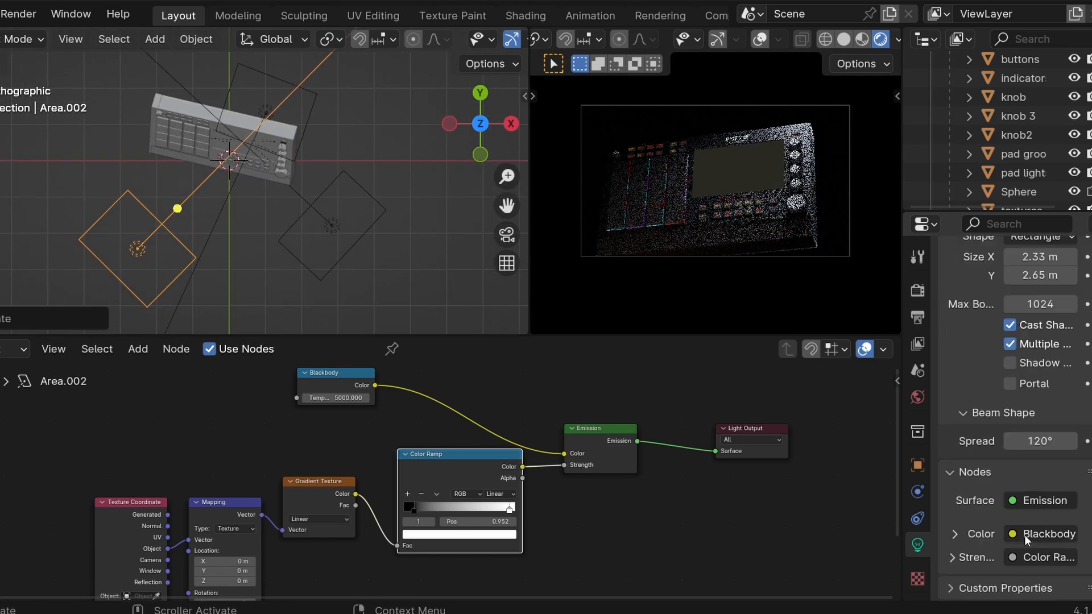
left_click(1034, 440)
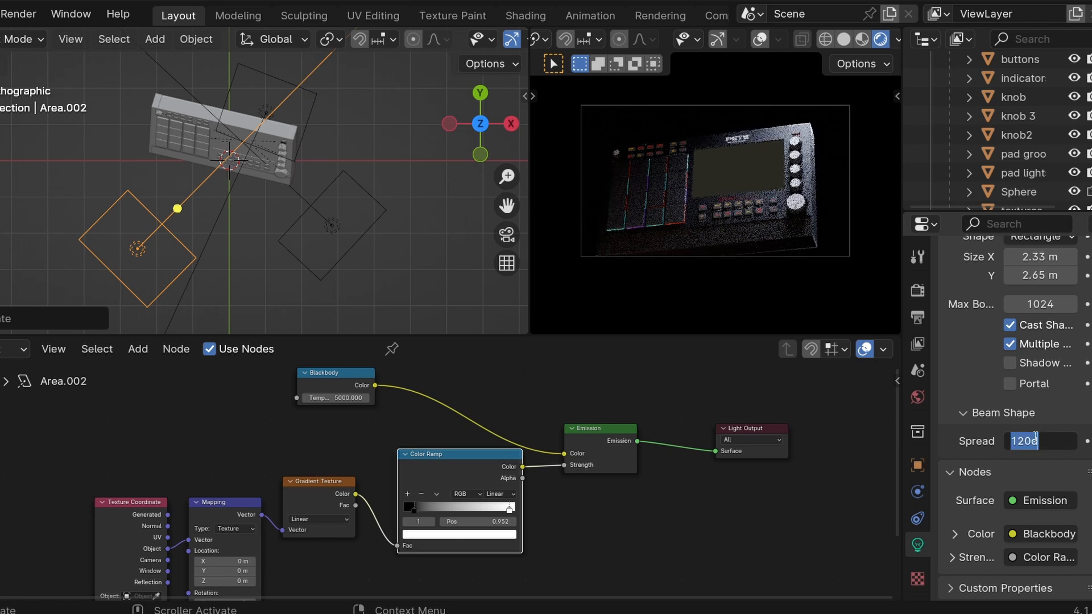
type("30")
key("Return")
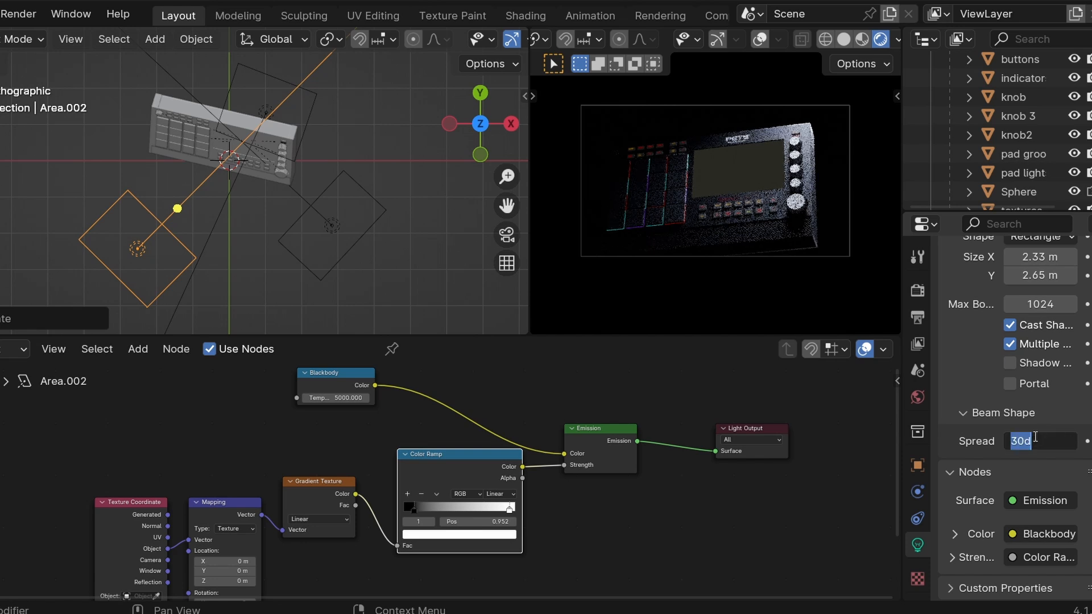
type("80")
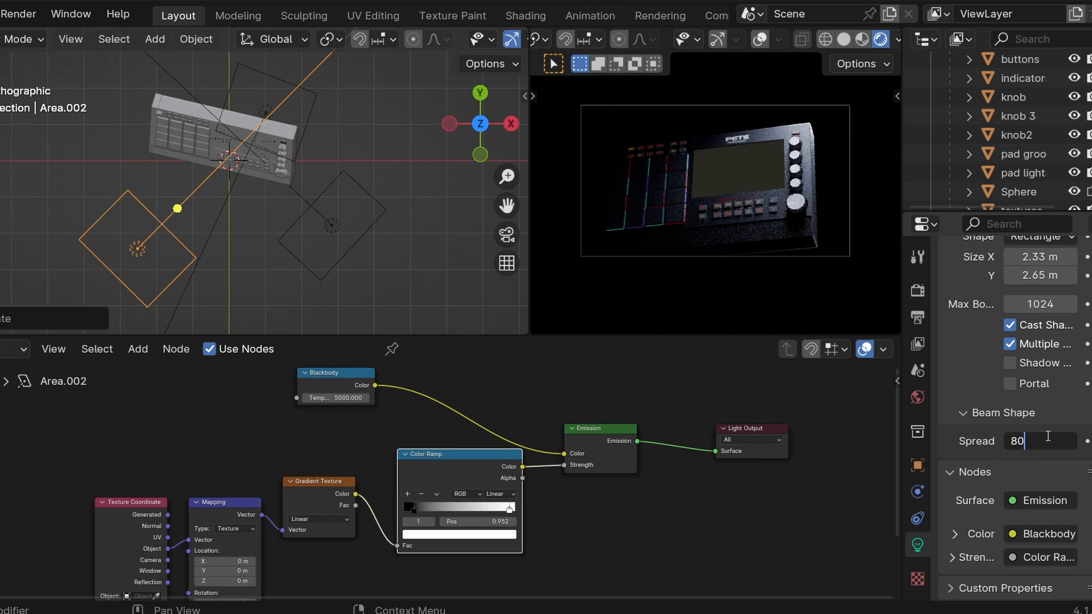
key("Return")
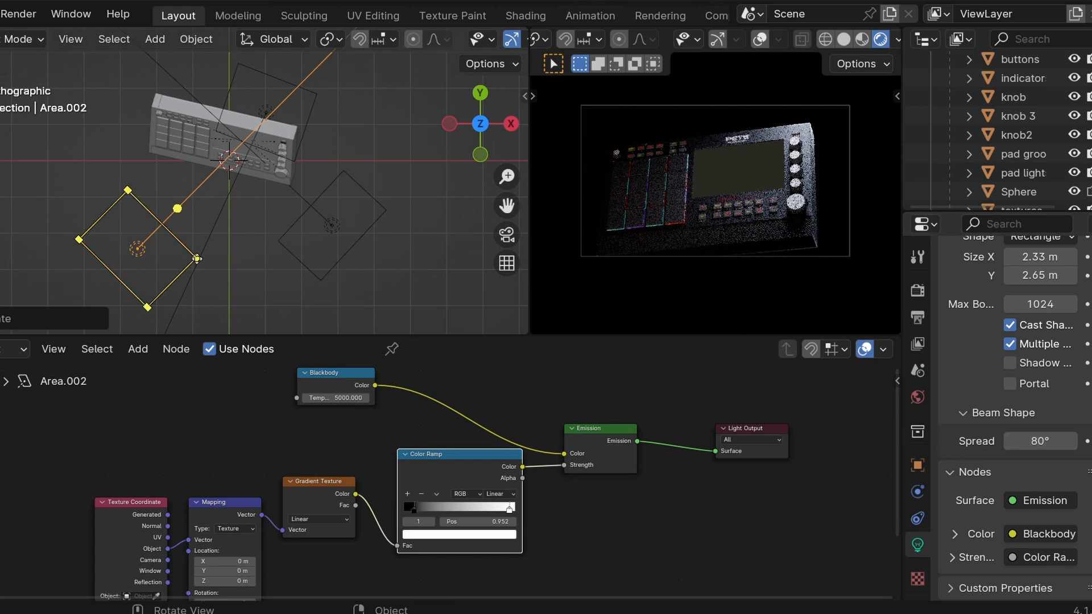
Shrink the new area light to about 1.2 by 1.42 m and rotate it slightly in top view.
left_click_drag(194, 249, 169, 254)
key("r")
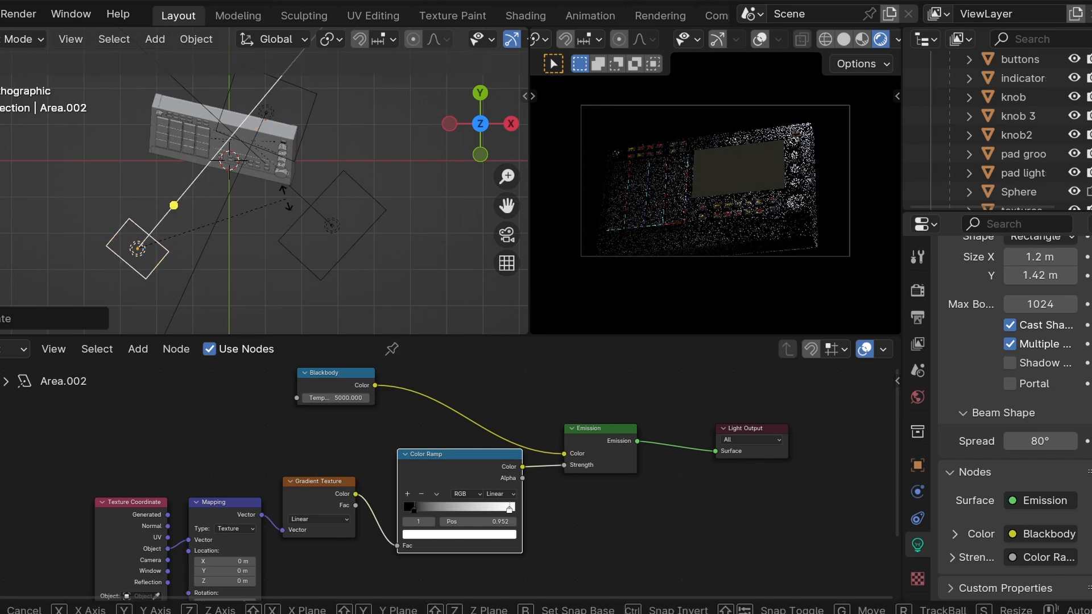
left_click(288, 199)
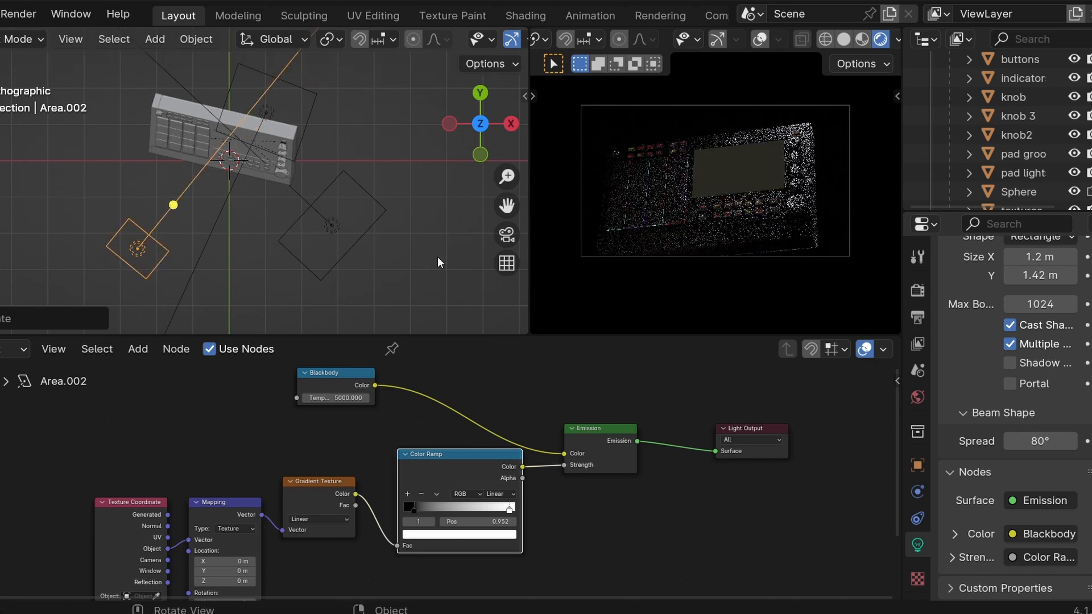
Create a light linking collection for the new area light and add the dashboard's buttons object to it.
scroll(1024, 523, "up", 3)
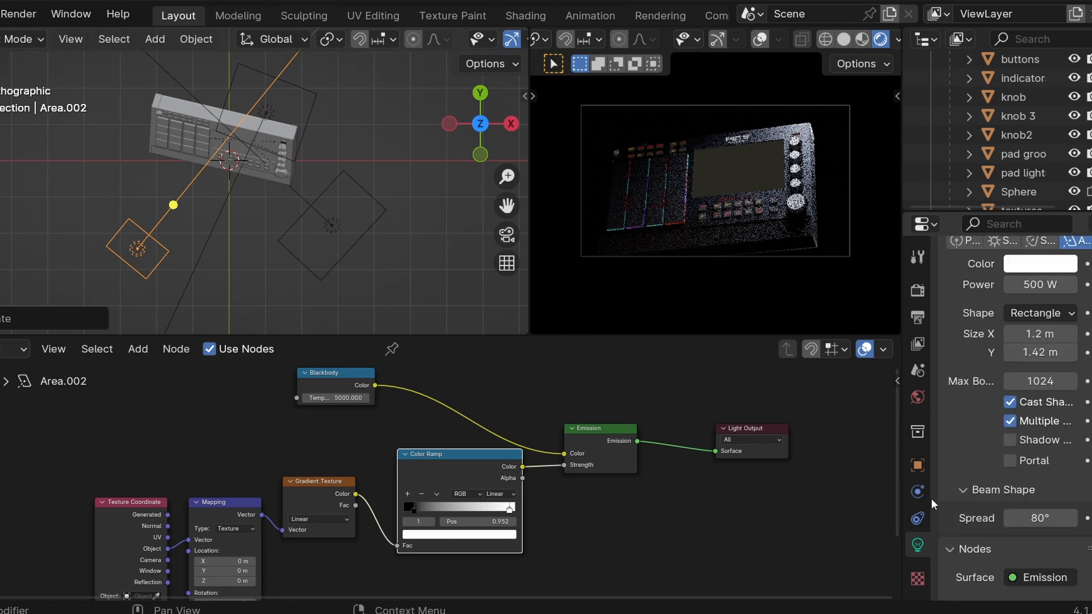
left_click(917, 465)
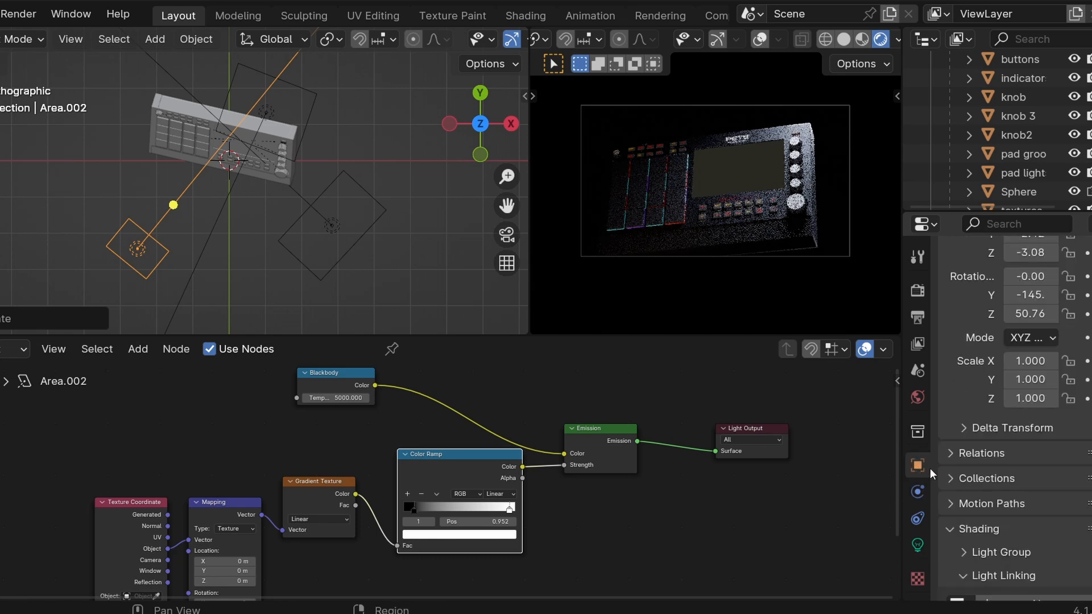
scroll(1050, 470, "down", 5)
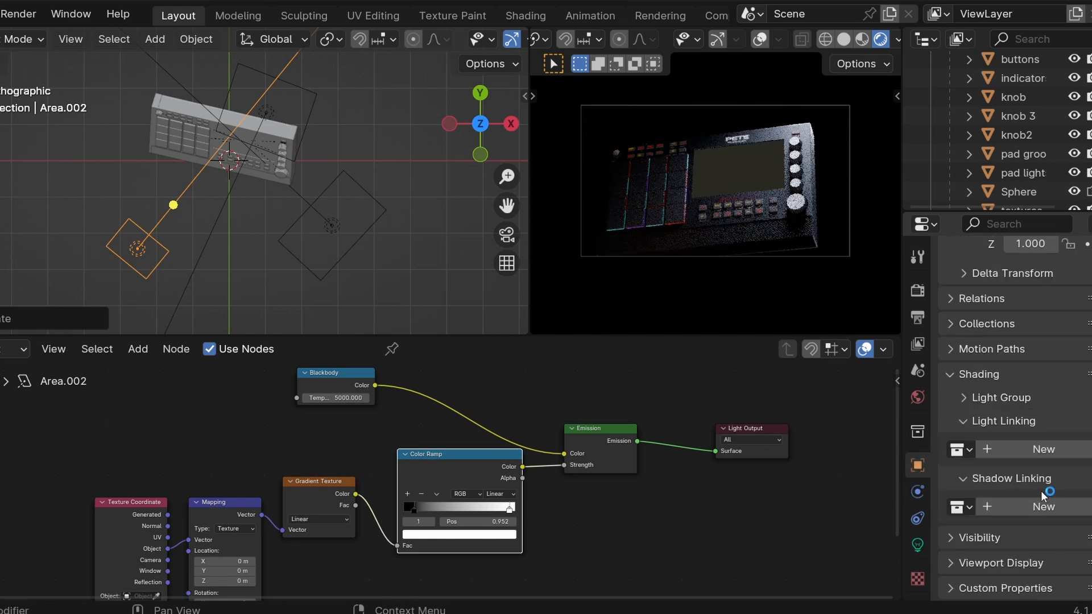
left_click(1033, 450)
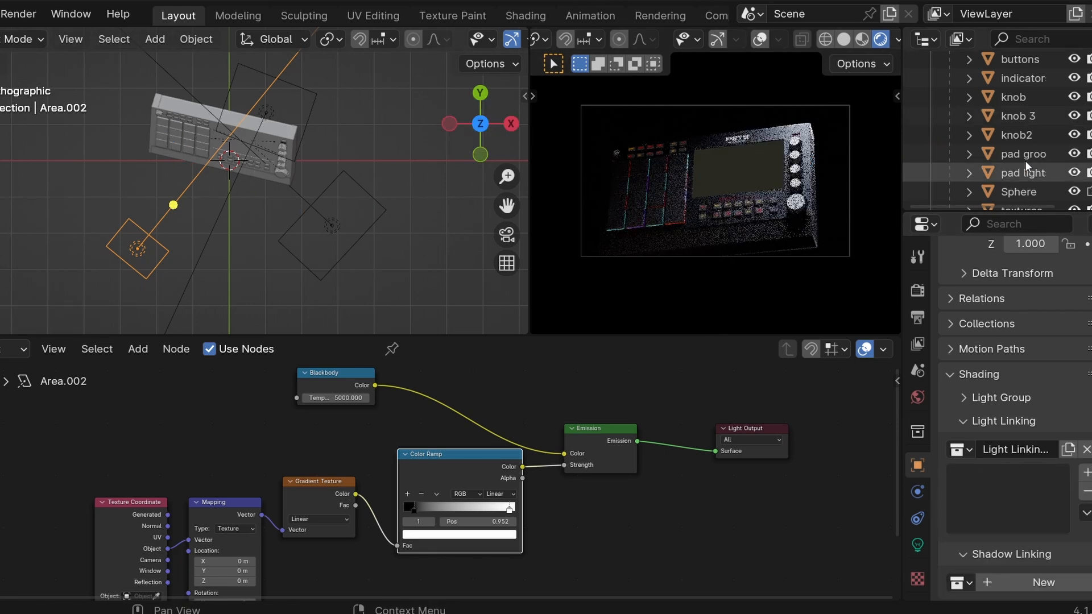
scroll(1027, 165, "down", 1)
scroll(1027, 165, "up", 2)
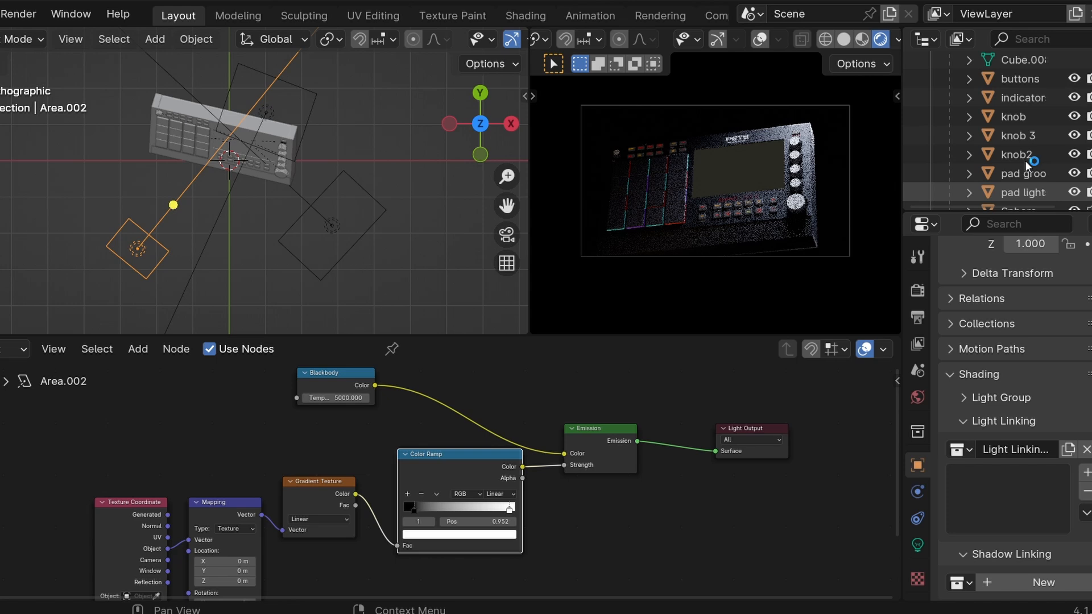
scroll(1028, 165, "up", 5)
scroll(1021, 125, "down", 3)
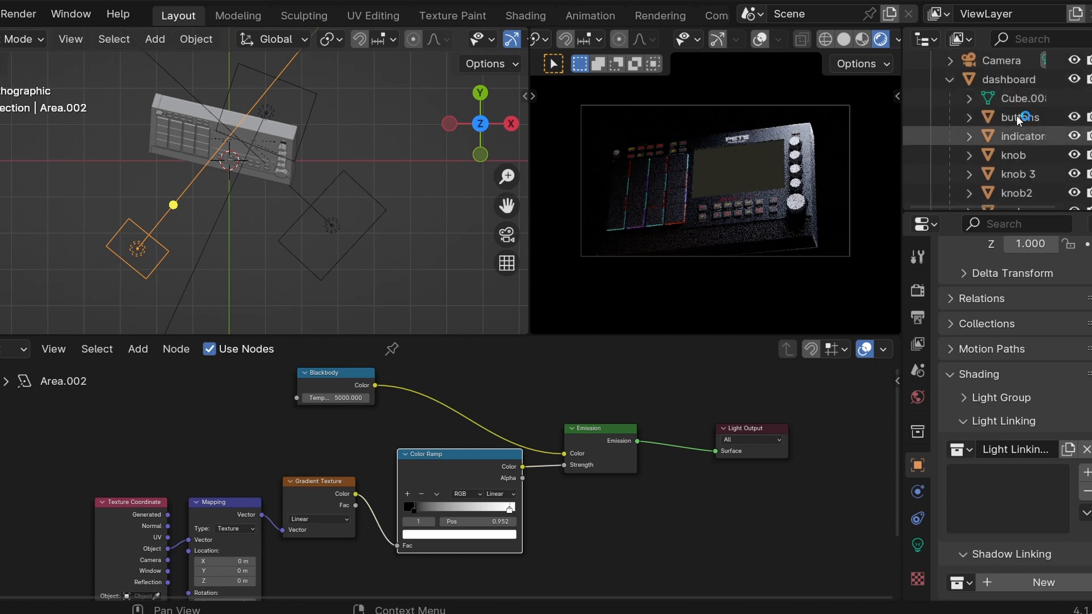
left_click_drag(1019, 117, 1006, 494)
Reselect the new area light and add the indicators and textures objects to its light linking collection.
scroll(1029, 444, "up", 2)
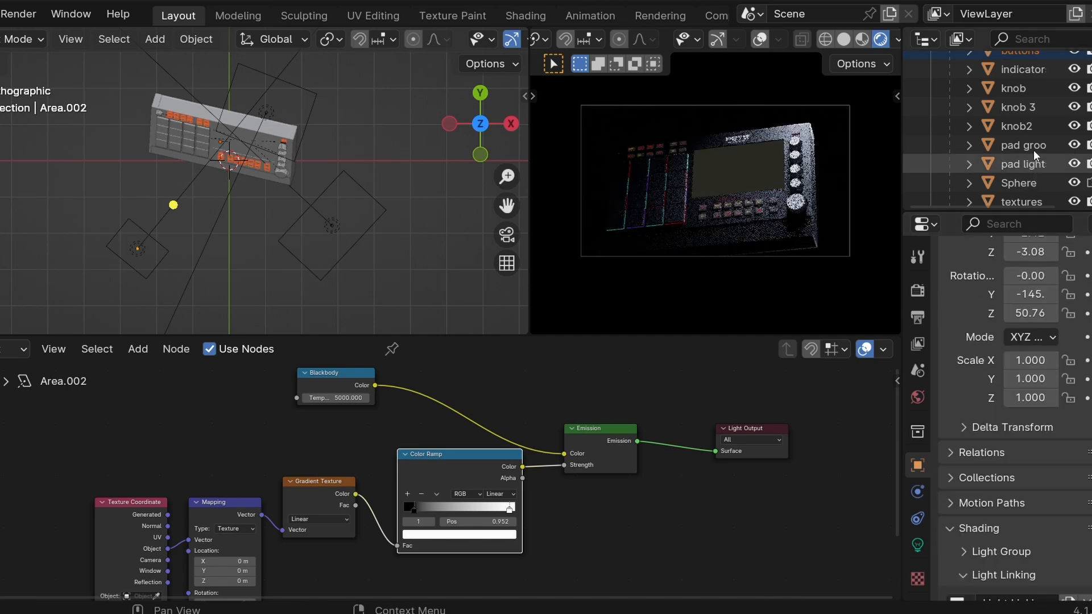
scroll(1033, 150, "up", 8)
scroll(1018, 108, "down", 4)
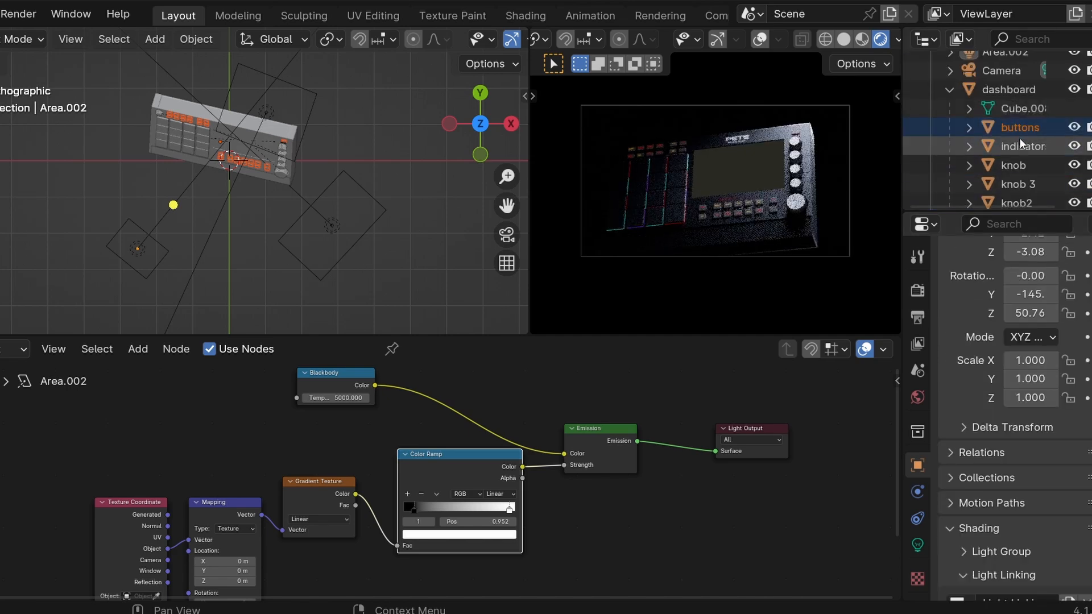
left_click(167, 251)
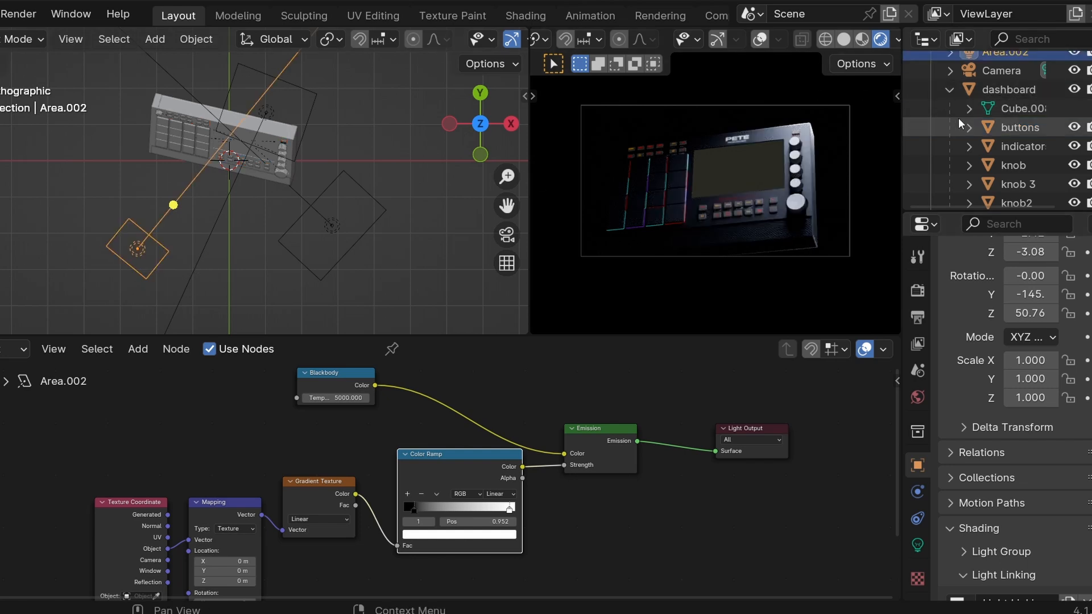
scroll(988, 126, "down", 2)
scroll(955, 512, "down", 5)
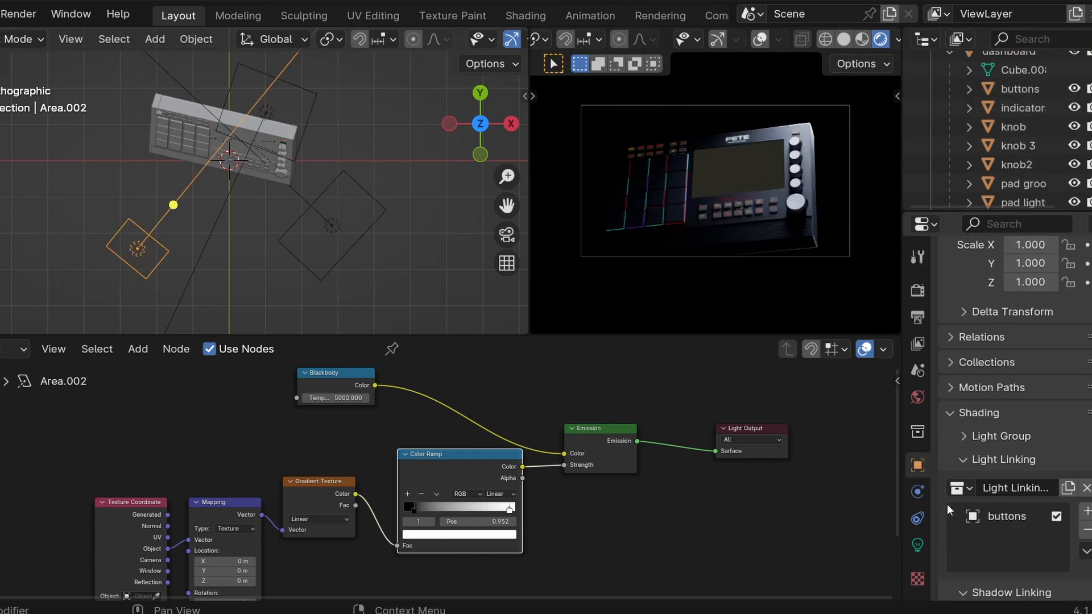
left_click_drag(1006, 114, 990, 549)
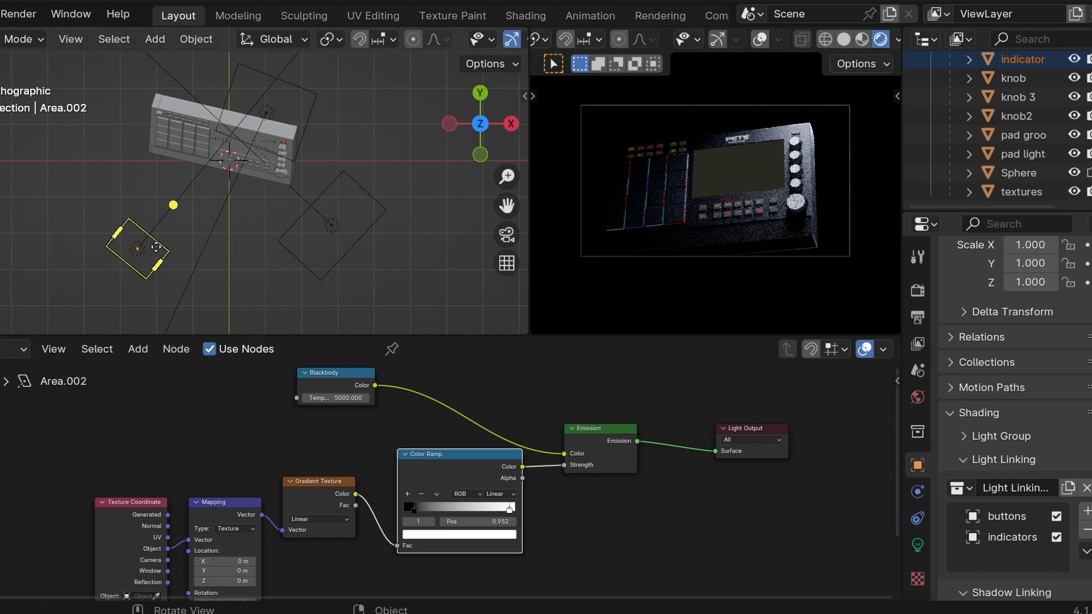
left_click_drag(1019, 192, 976, 562)
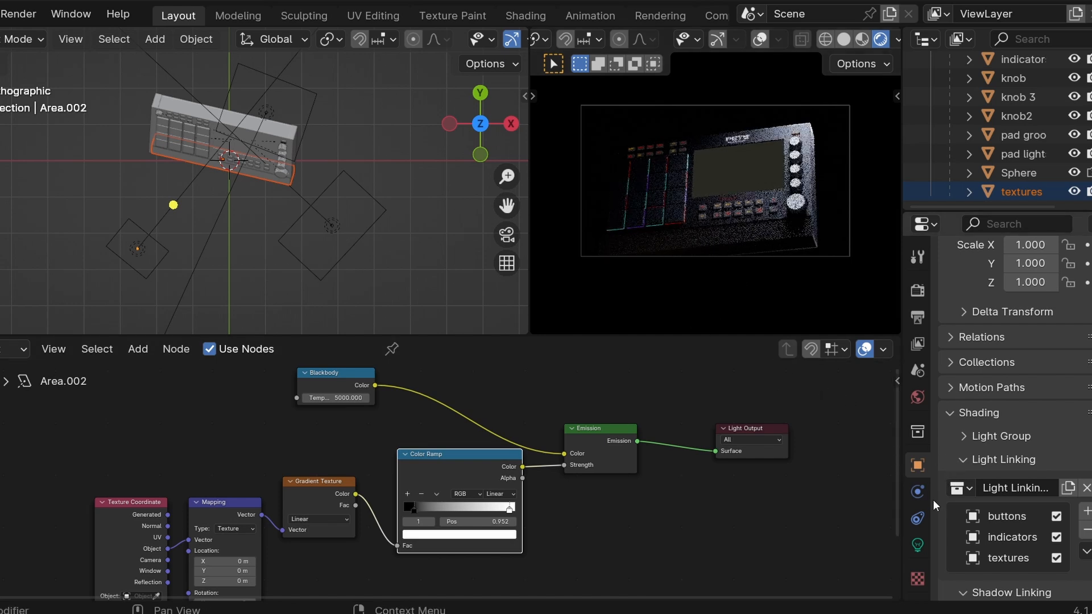
Set the power of the linked area light to 700 W.
left_click(917, 545)
scroll(1027, 353, "up", 5)
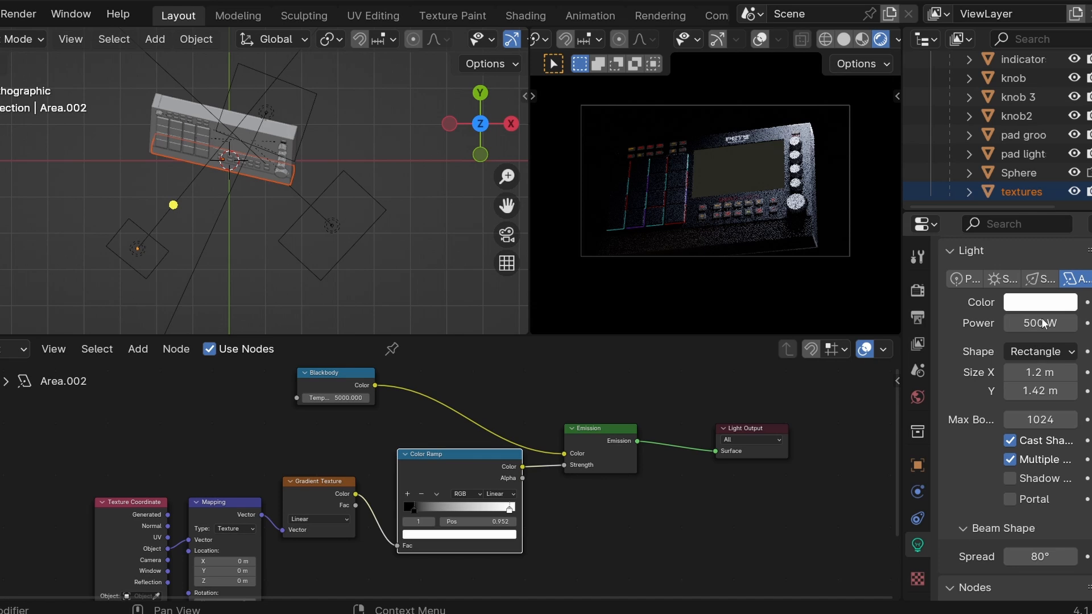
scroll(1044, 335, "up", 2)
left_click(1039, 360)
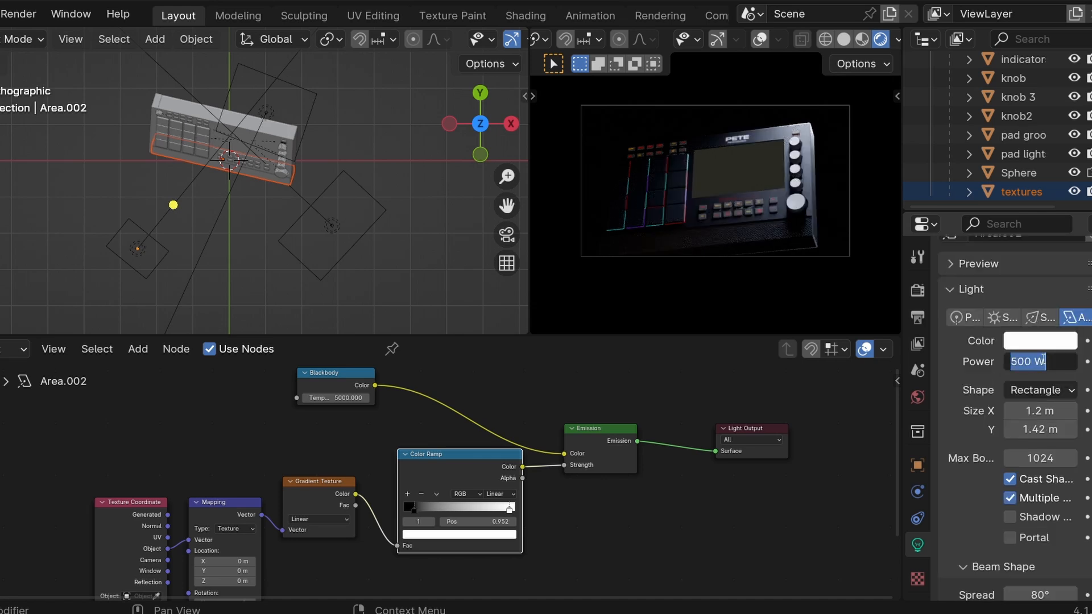
type("700")
key("Return")
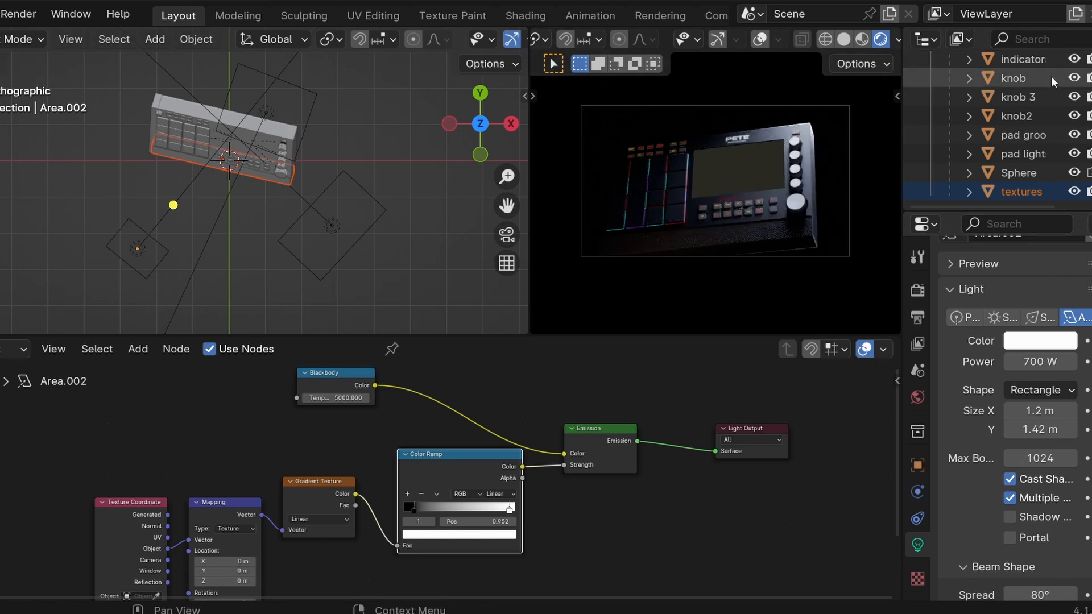
Add the knob and knob2 objects to the area light's light linking collection.
left_click(918, 466)
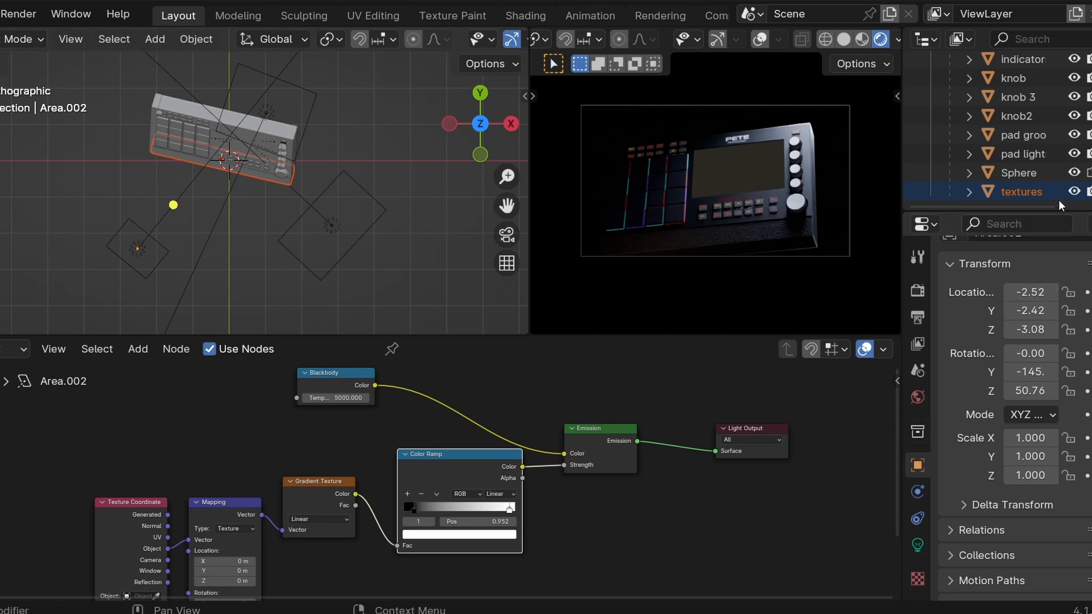
scroll(1060, 154, "up", 2)
scroll(979, 496, "down", 8)
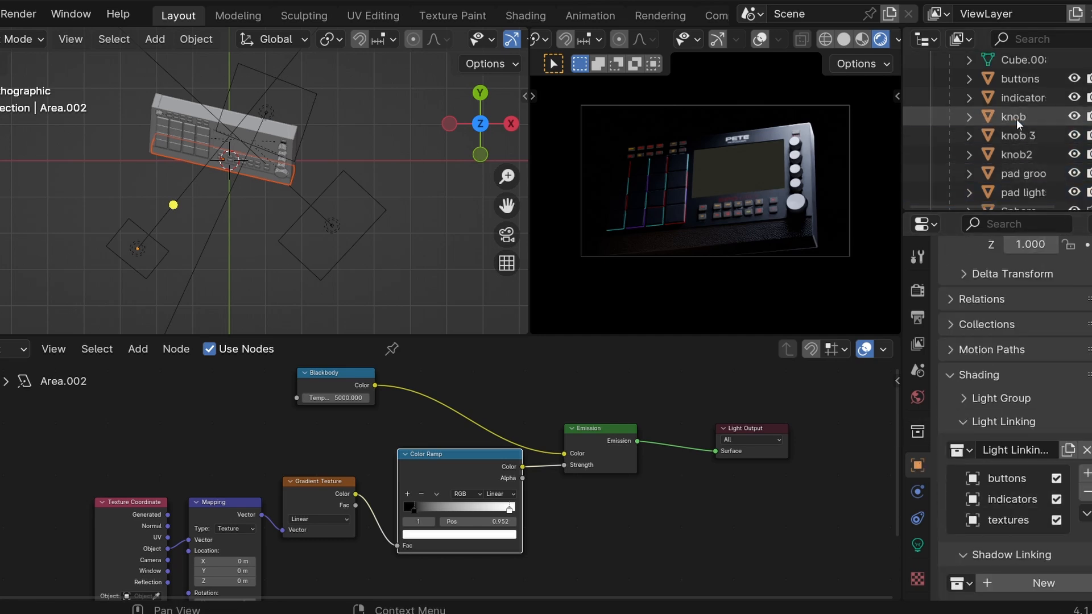
left_click_drag(1016, 118, 995, 528)
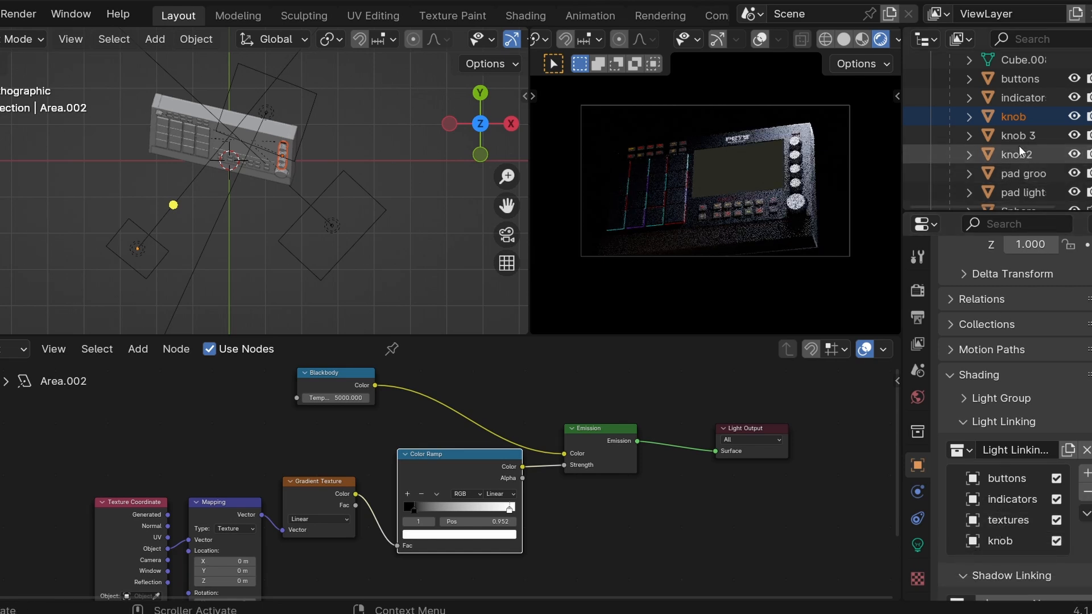
scroll(1029, 525, "down", 3)
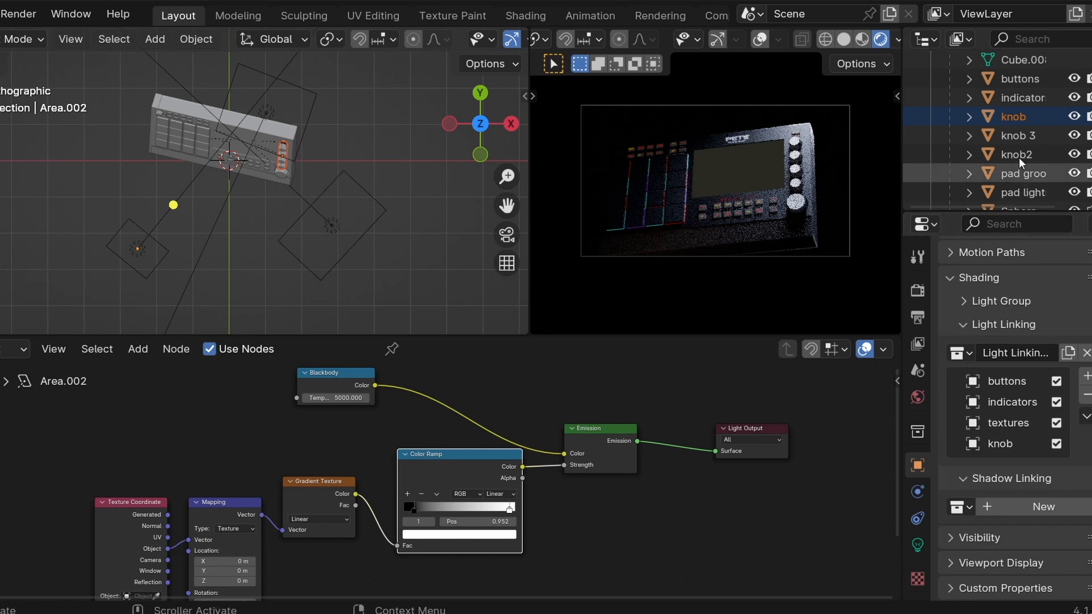
left_click_drag(1016, 154, 999, 445)
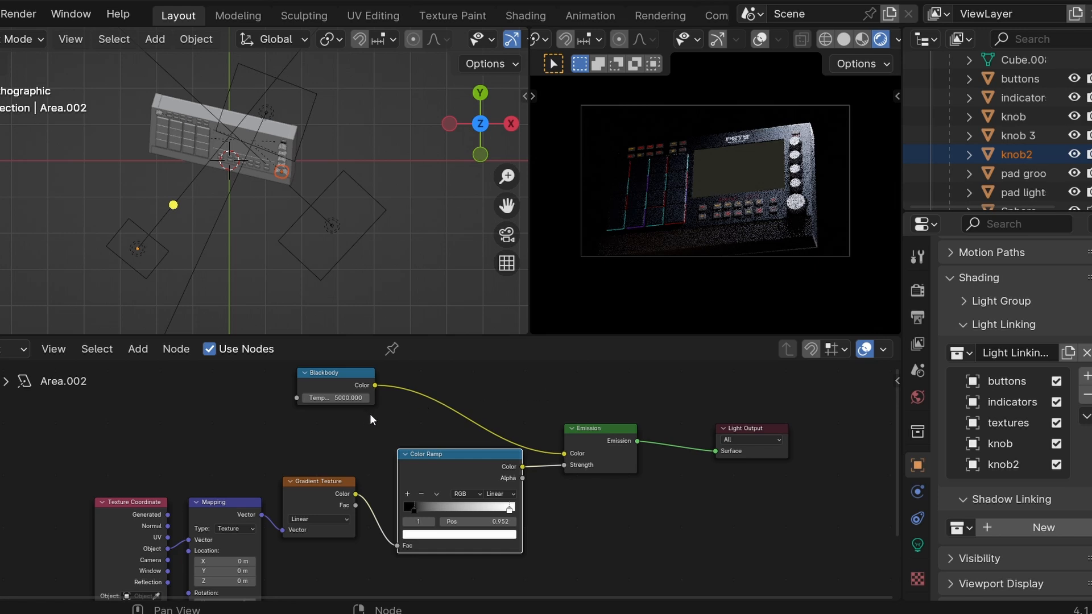
Set the area light's Blackbody temperature to 8000.
left_click(341, 398)
type("8000")
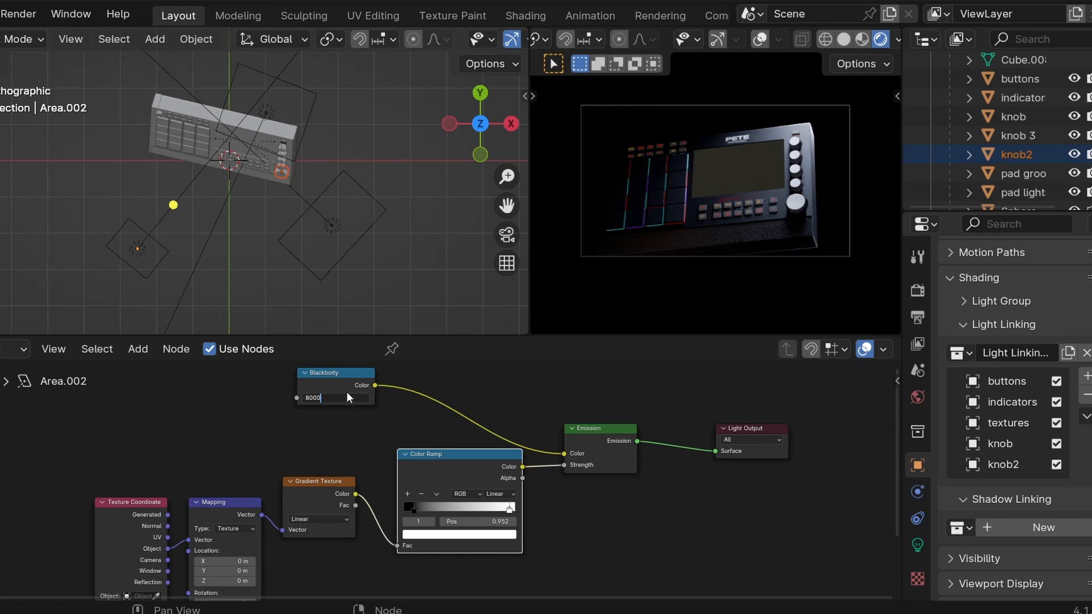
key("Return")
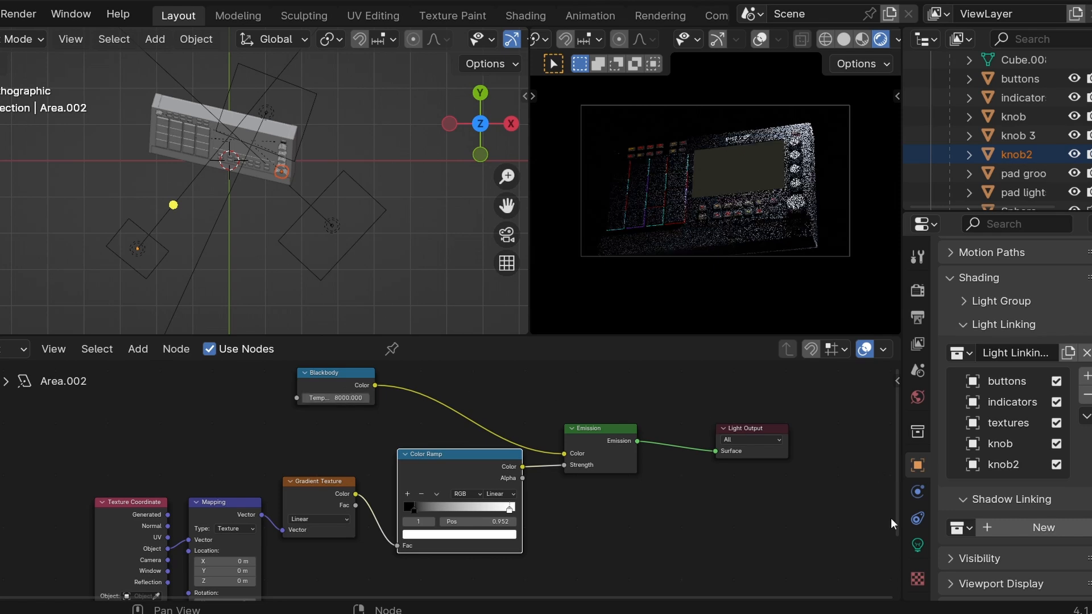
Set the power of the light-linked area light to 1000 W.
left_click(918, 545)
scroll(1043, 459, "up", 6)
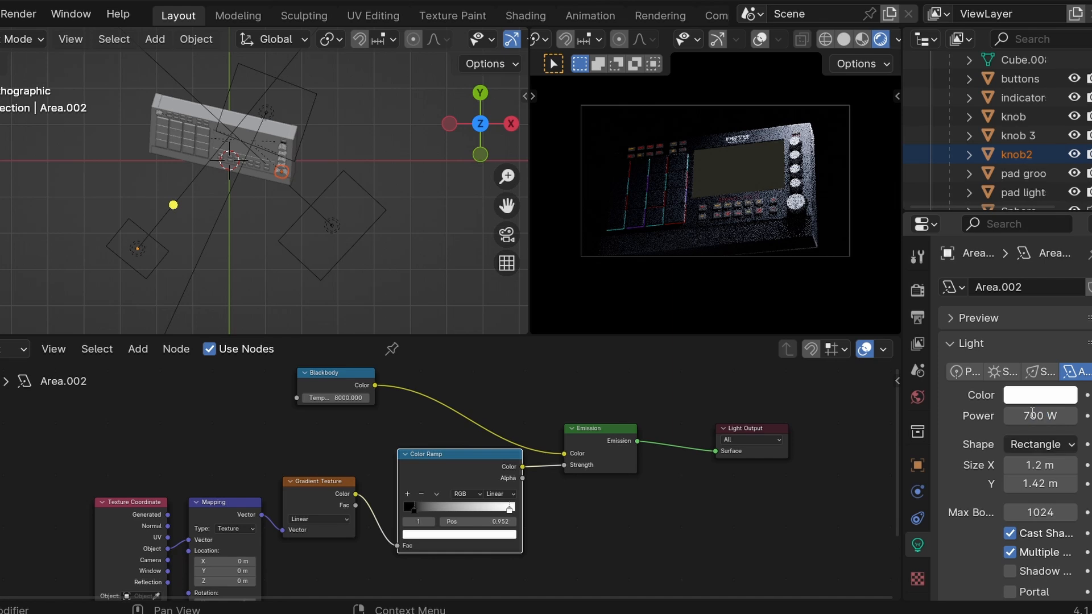
left_click(1034, 415)
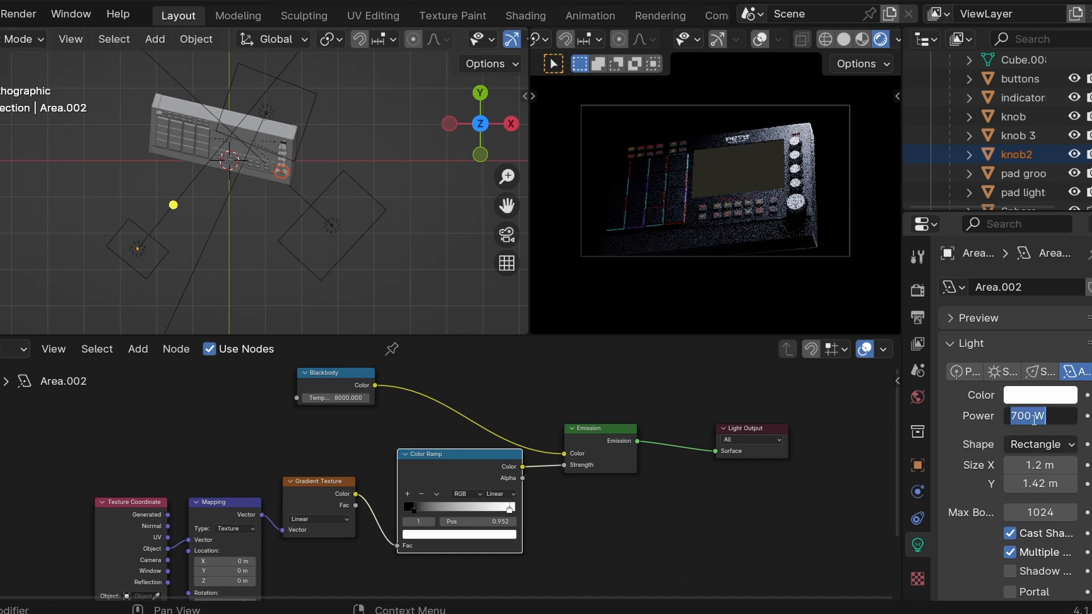
left_click(1034, 416)
type("1000")
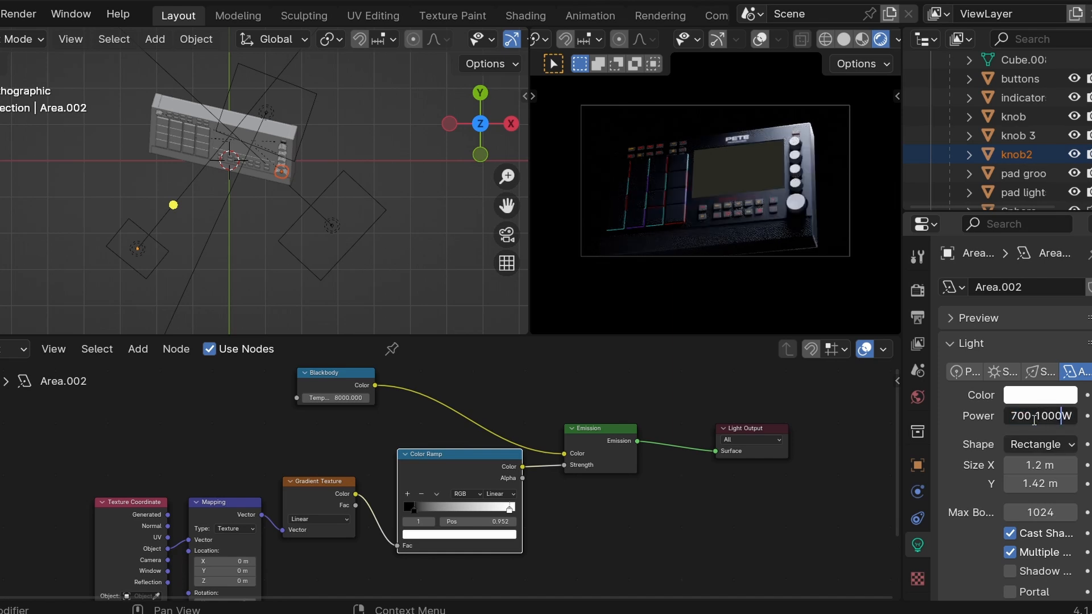
key("ctrl+a")
type("1000")
key("Return")
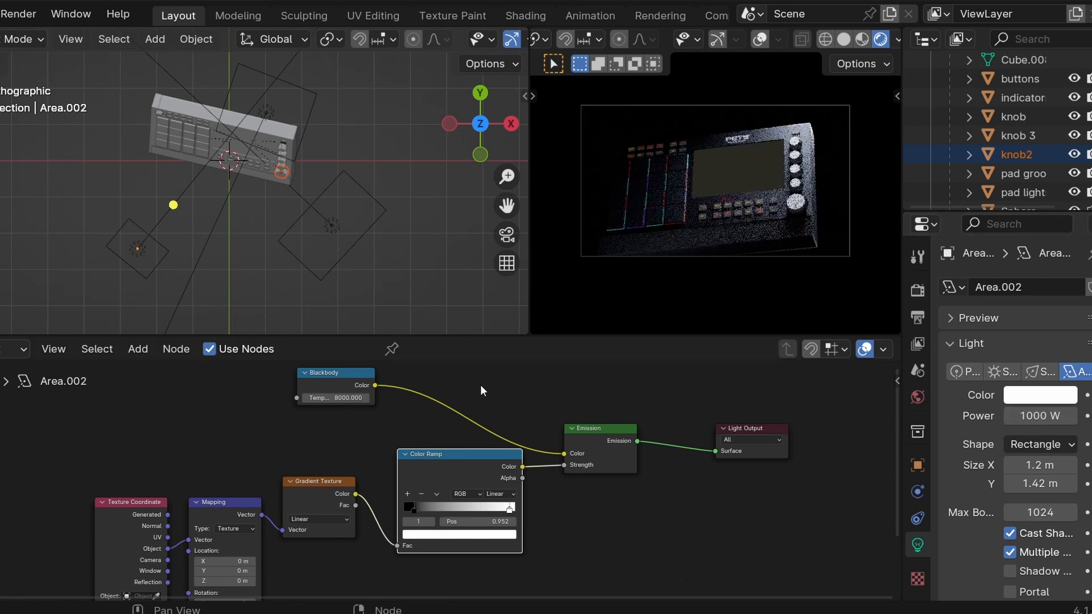
left_click(296, 155)
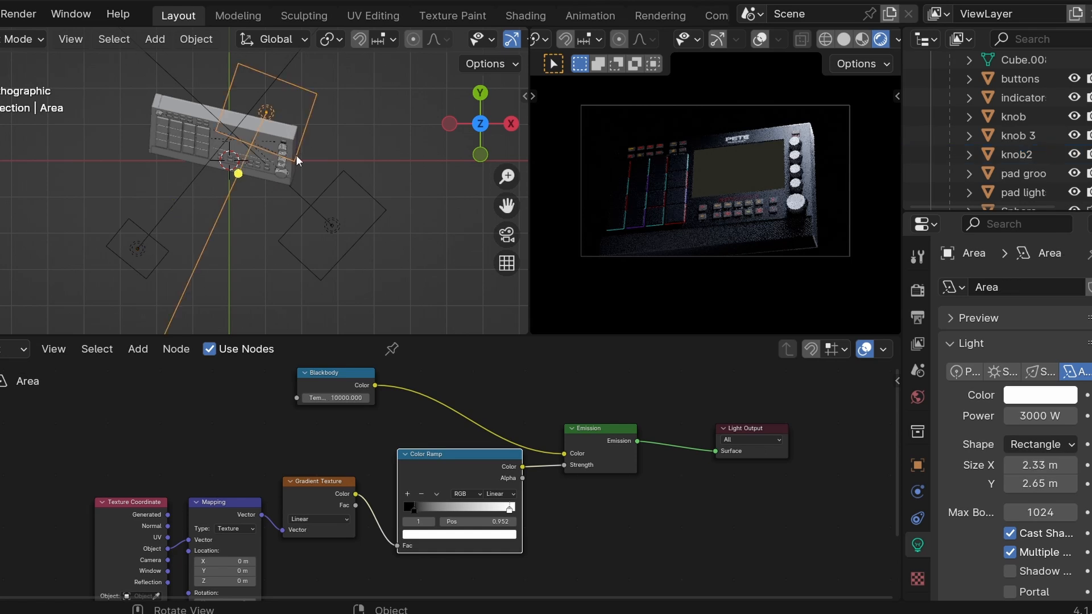
left_click(363, 235)
left_click(168, 254)
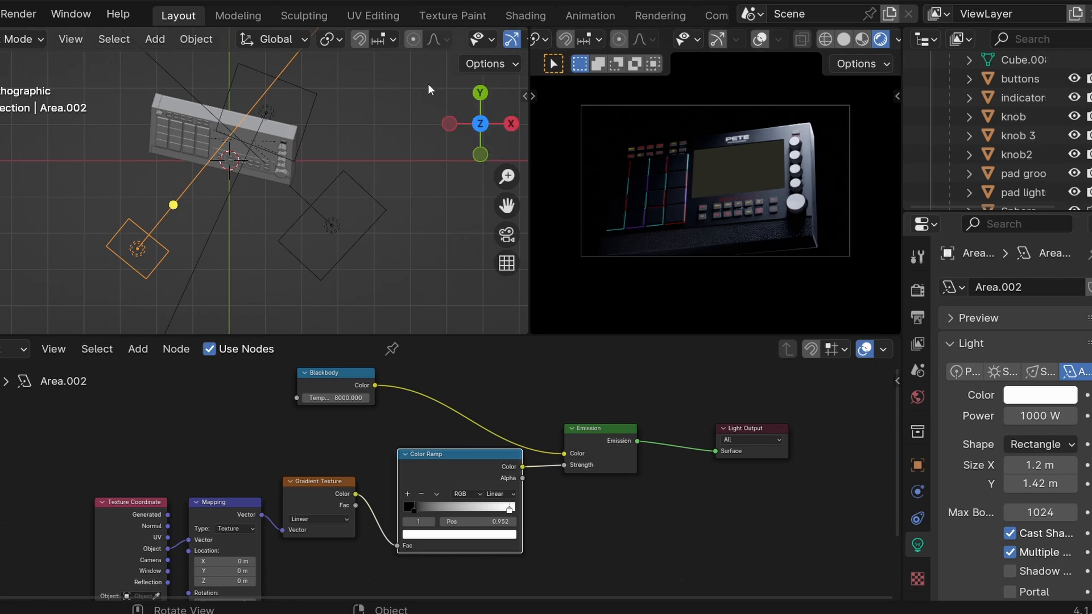
Add a mesh plane to the scene and rotate it 90° about the global X axis.
left_click_drag(481, 123, 427, 170)
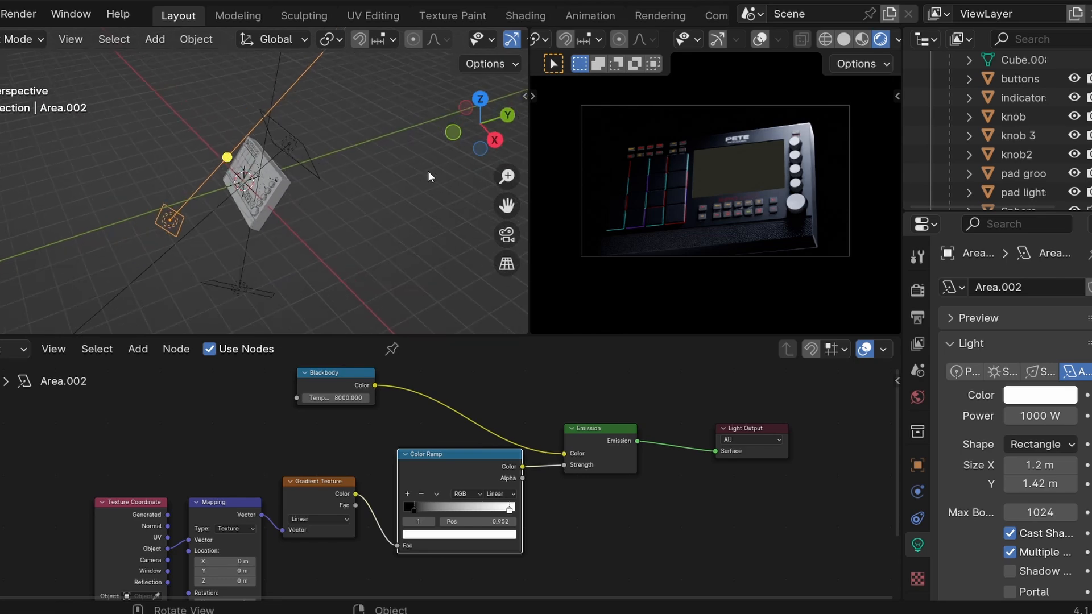
key("shift+a")
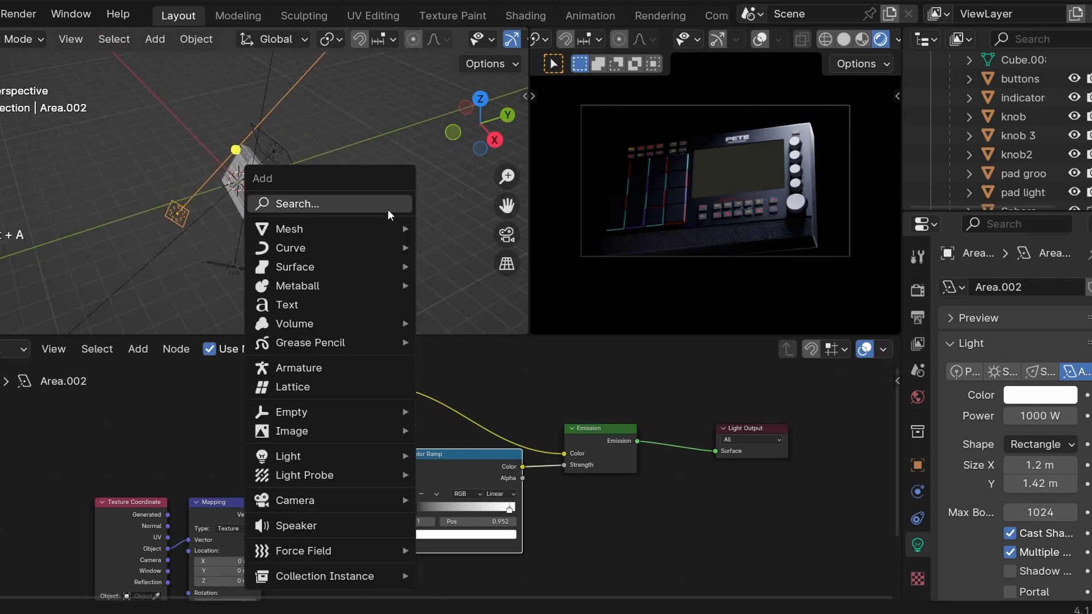
type("pla")
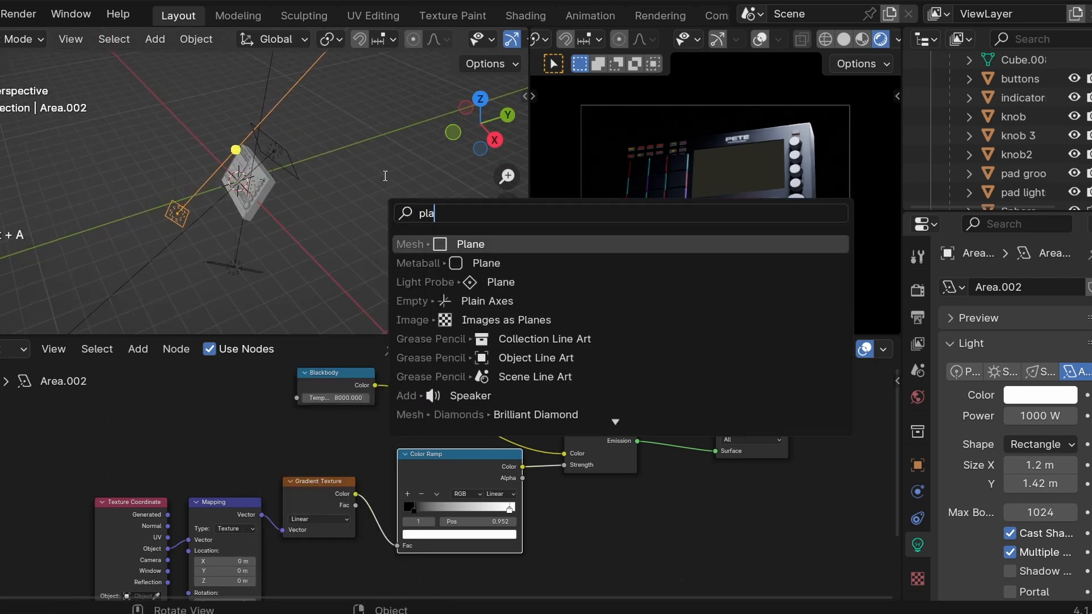
left_click(471, 244)
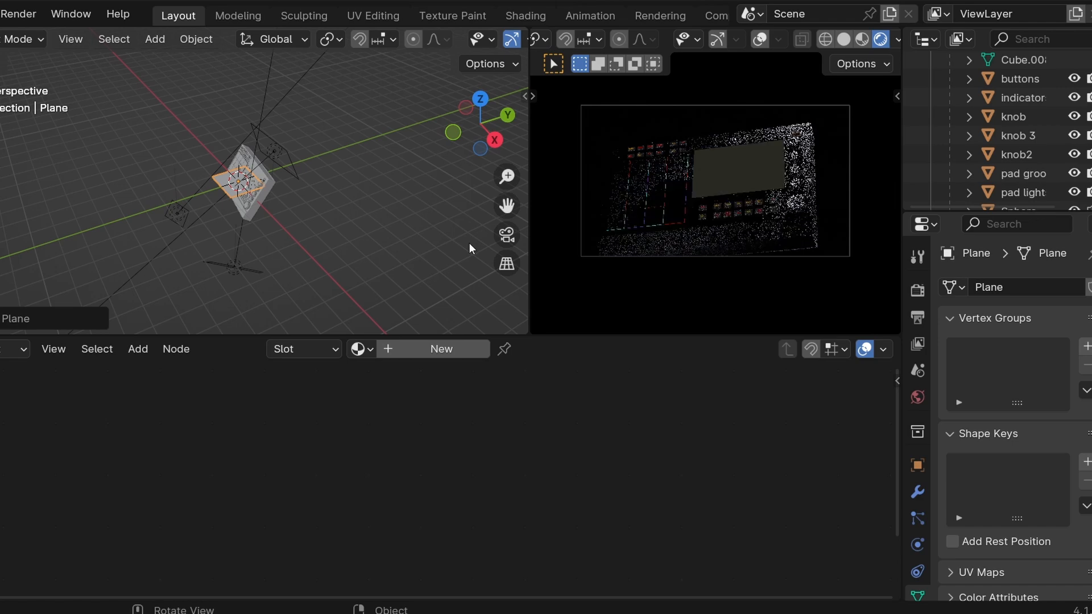
type("rx")
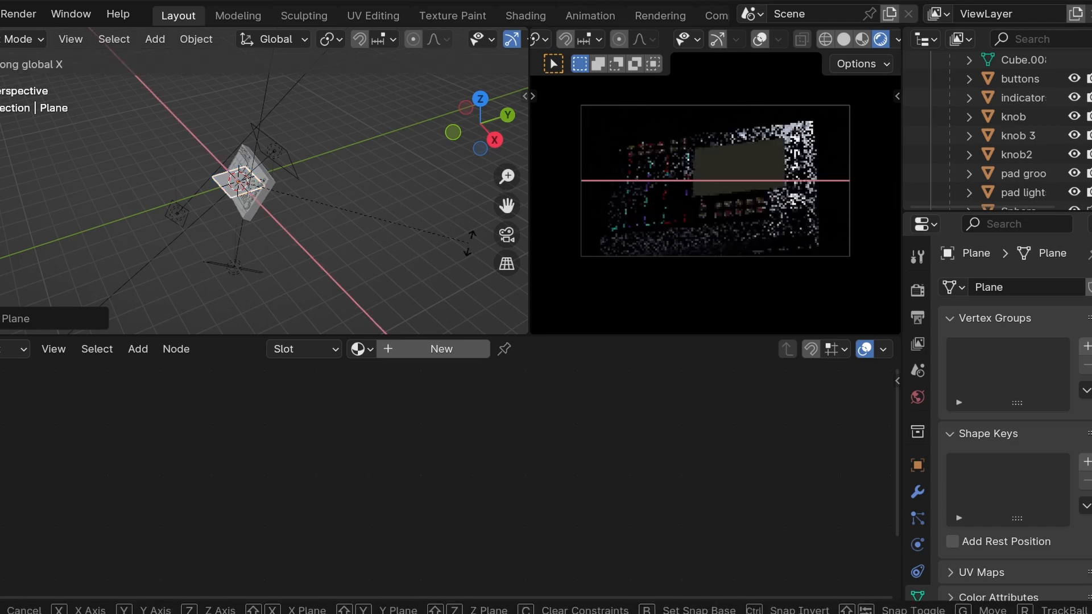
type("90° al")
key("Return")
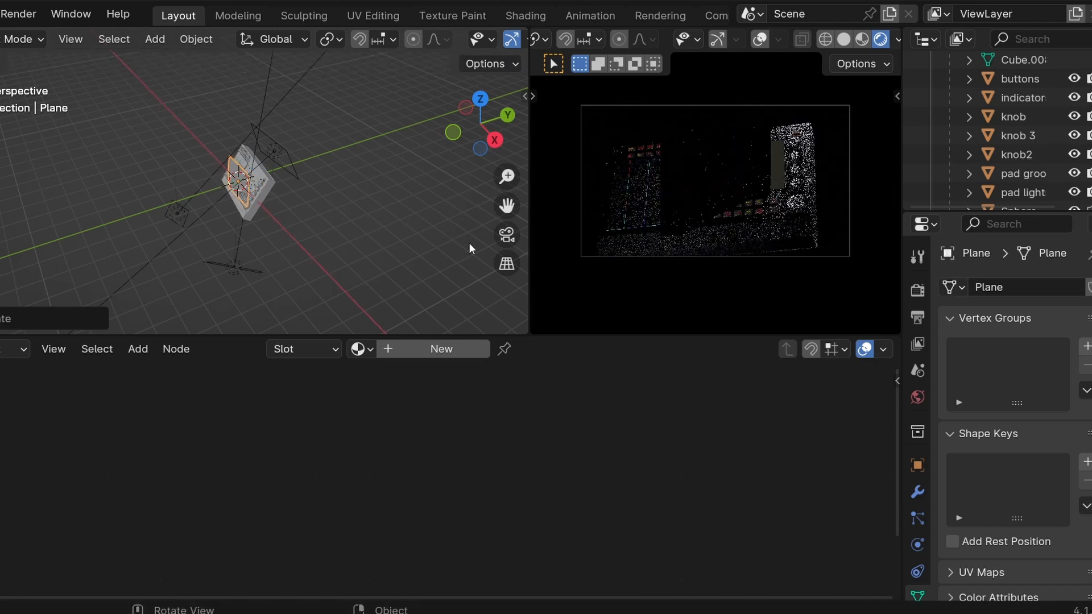
Move the upright plane along Y to behind the device, scale it by 10, and check it in the camera view.
key("g")
key("y")
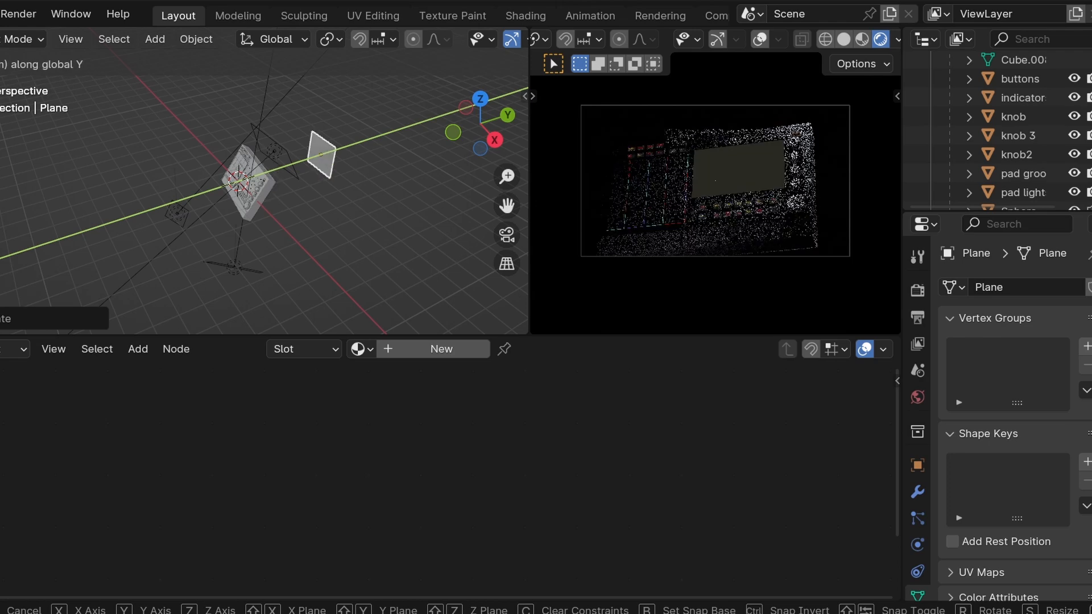
key("Return")
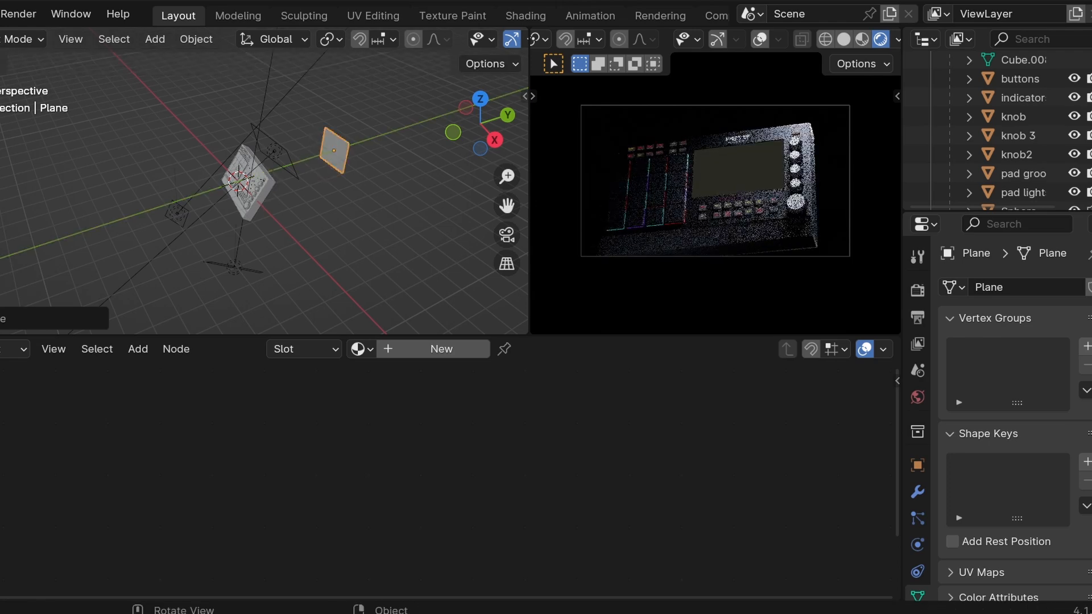
type("s")
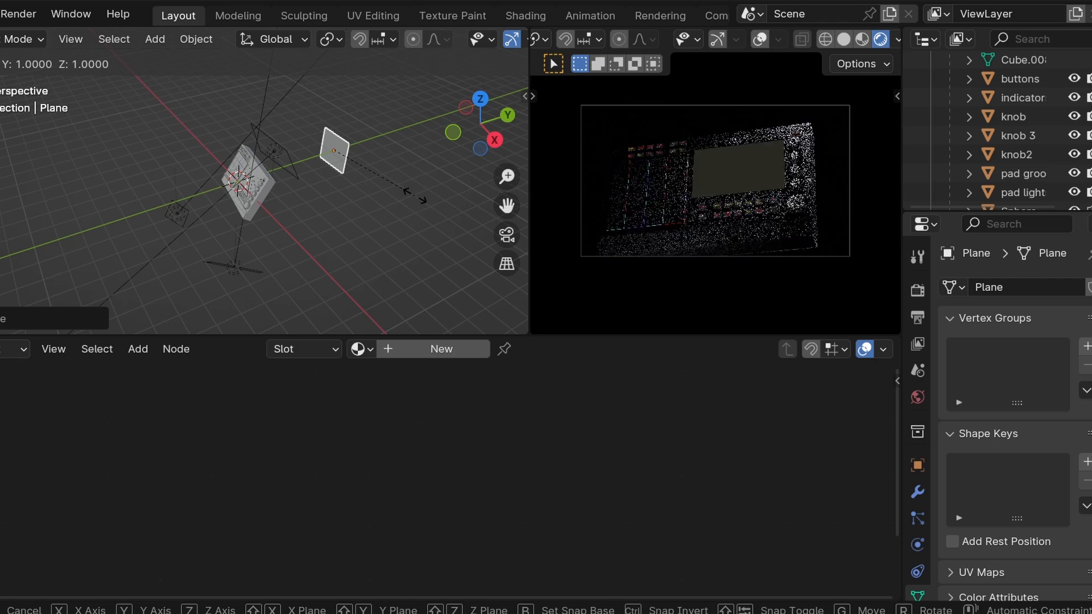
type("10")
key("Return")
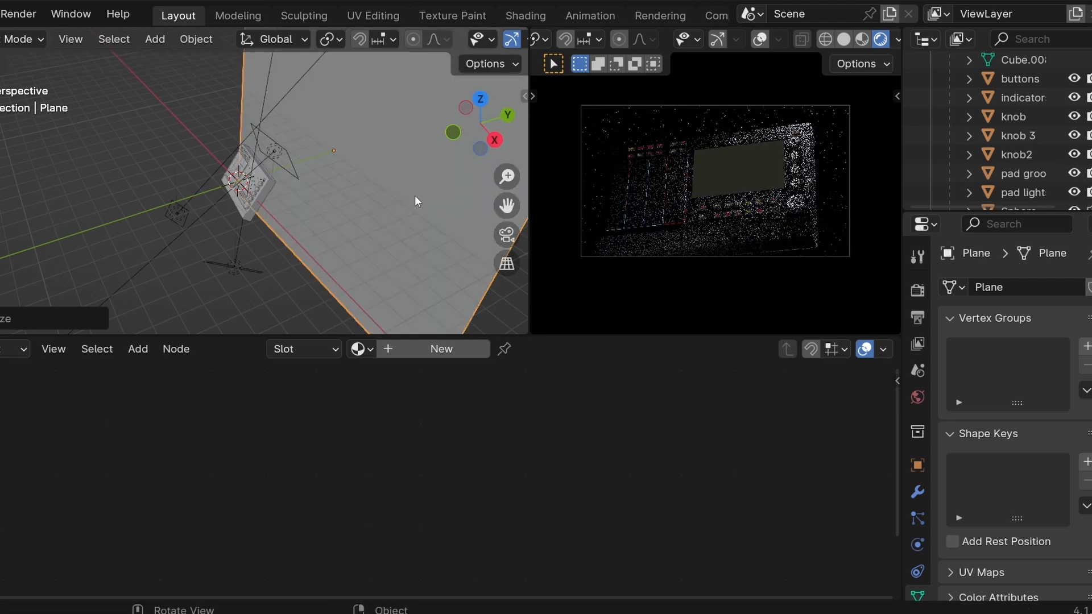
left_click(506, 234)
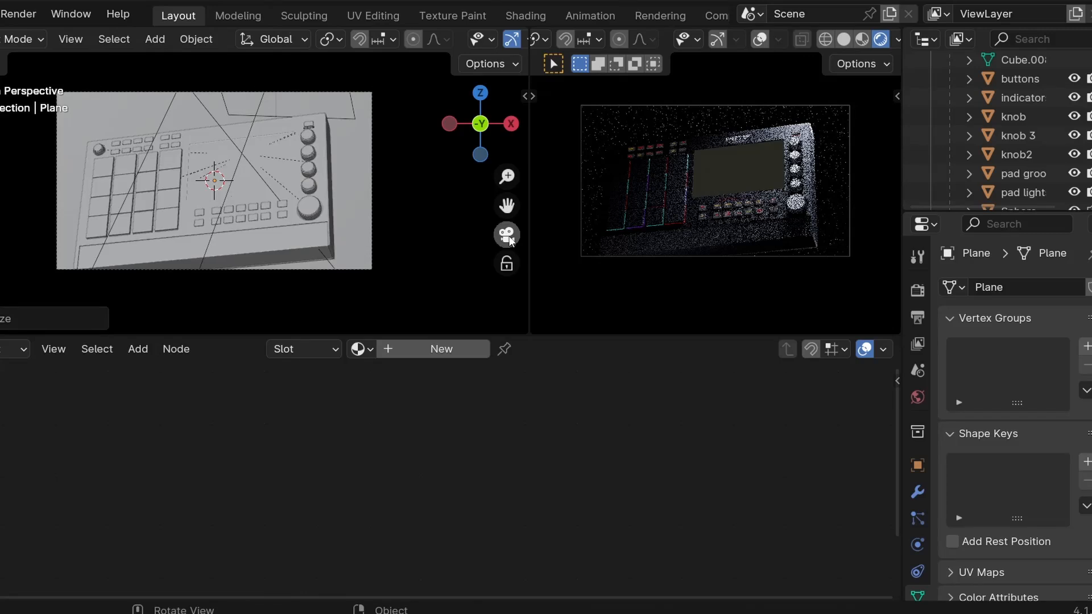
left_click_drag(475, 132, 489, 142)
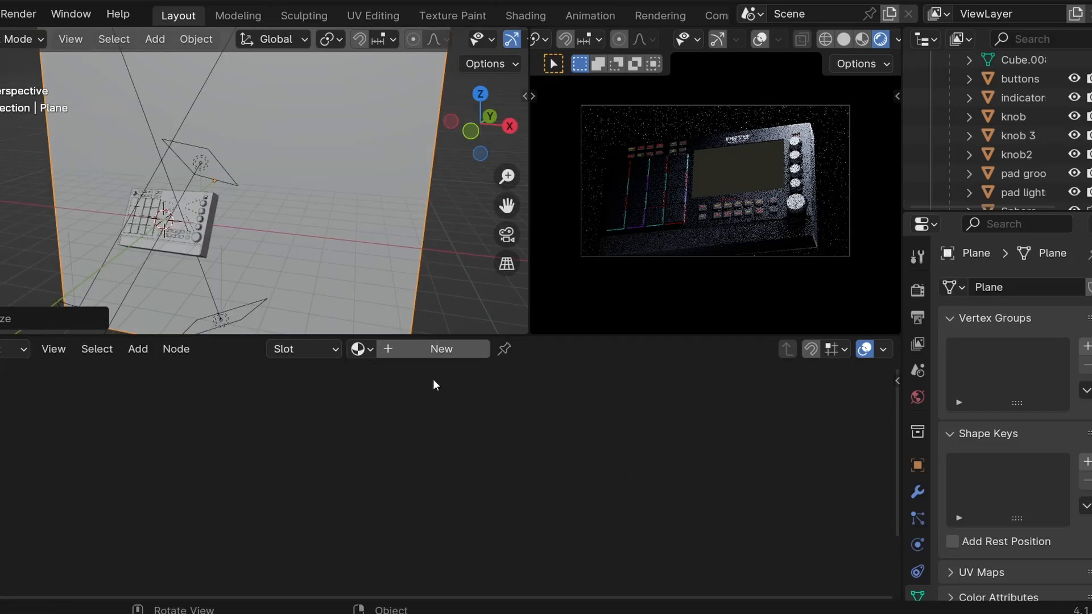
Give the backdrop plane a new material with roughness 1.000 and a black base color.
left_click(433, 349)
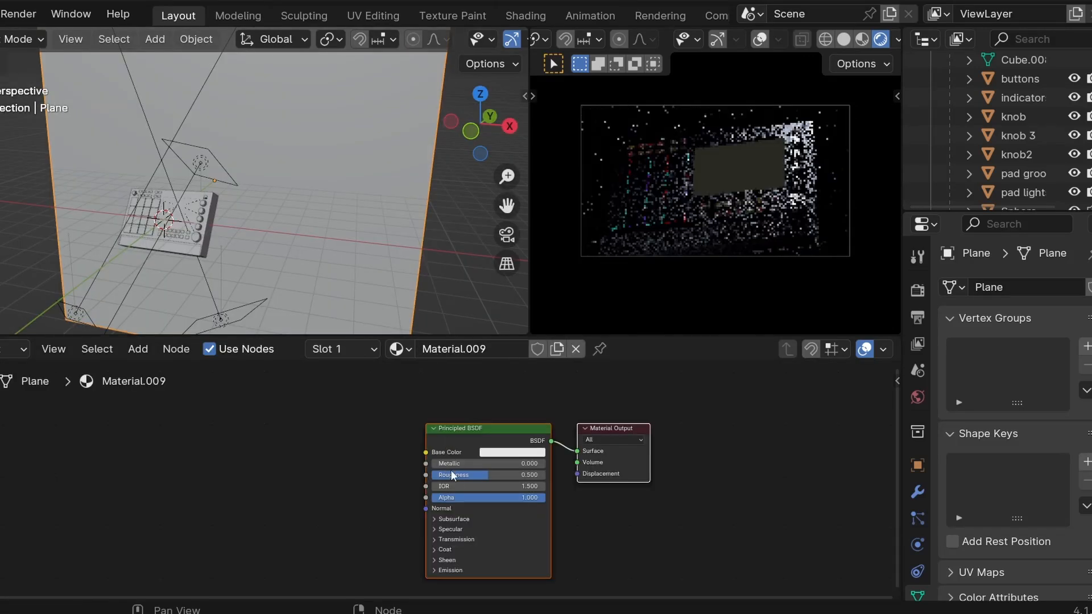
left_click_drag(470, 475, 539, 488)
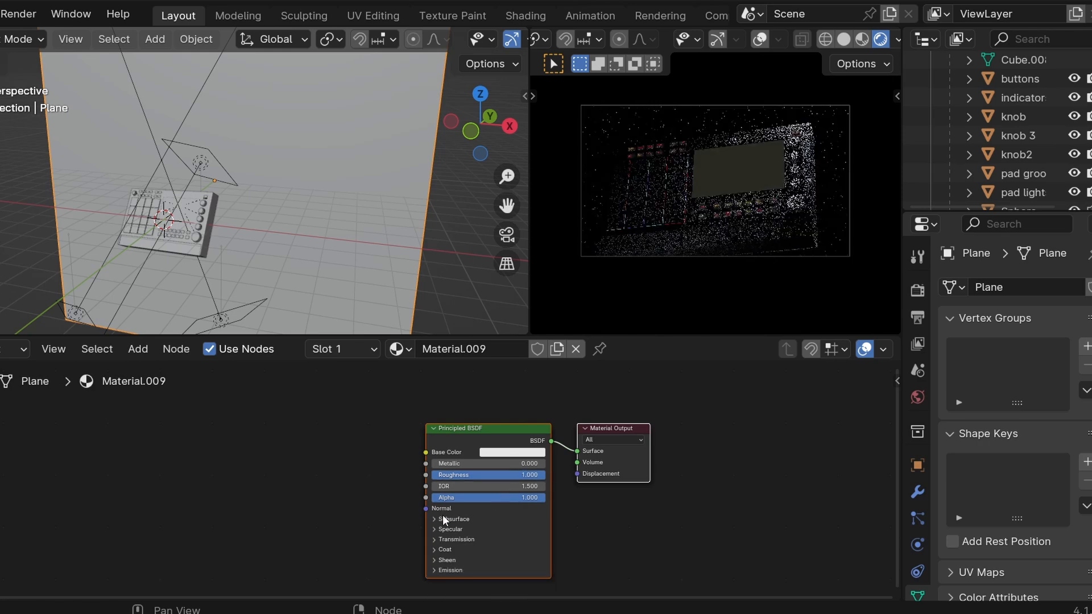
left_click(524, 452)
left_click_drag(584, 292, 588, 381)
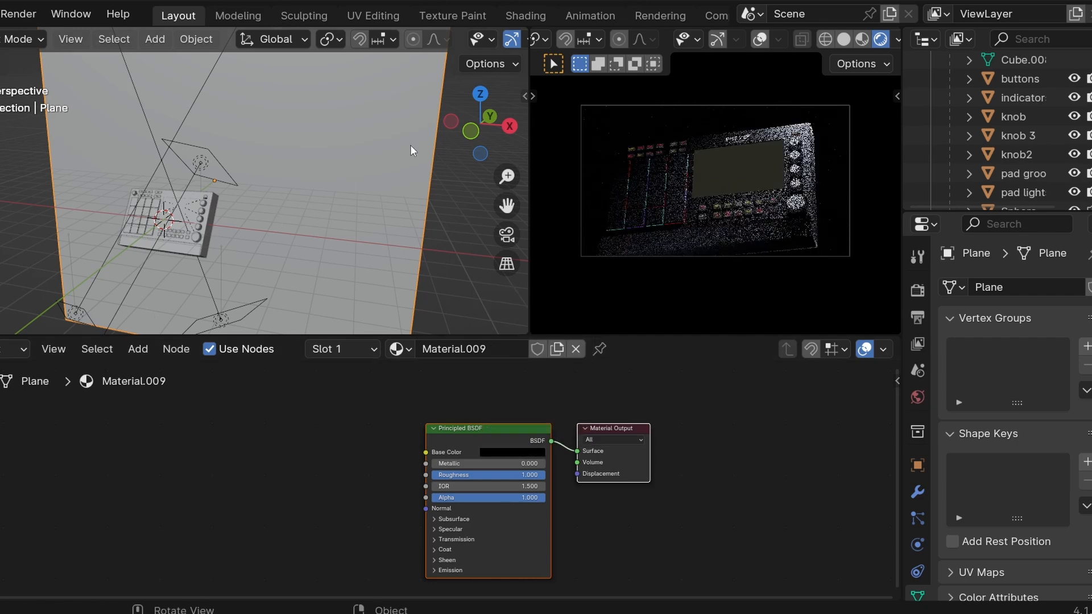
Add a second mesh plane and rotate it 90° about the global X axis.
left_click_drag(496, 120, 476, 129)
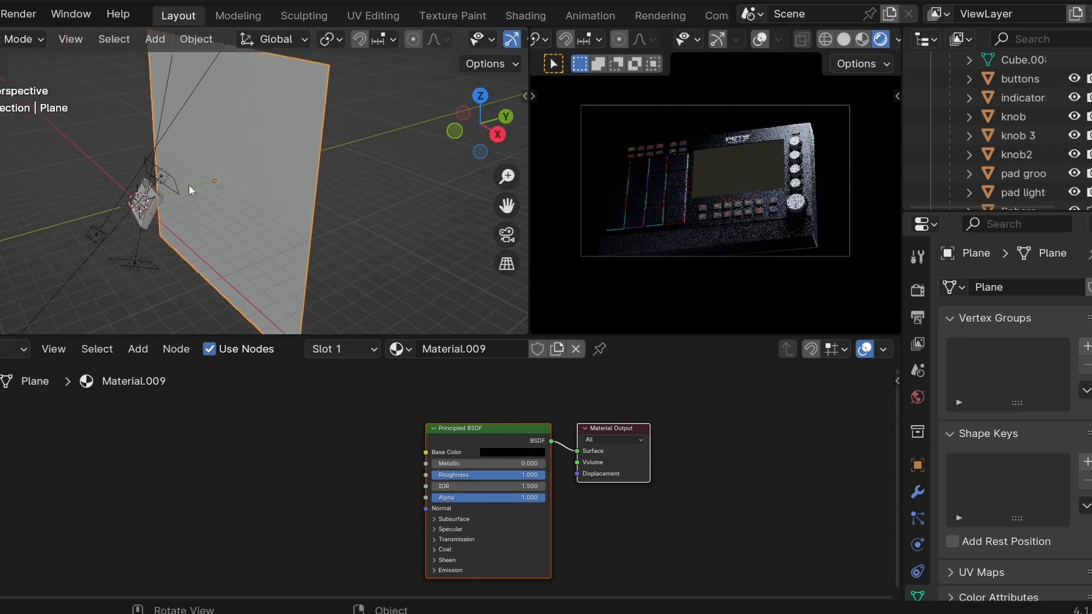
key("shift+a")
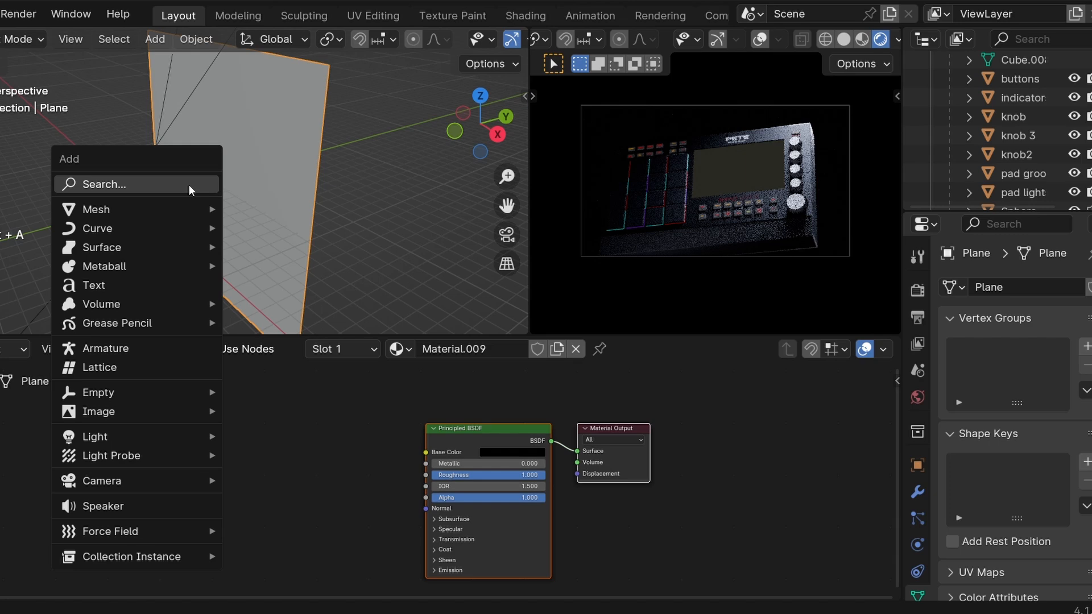
type("p")
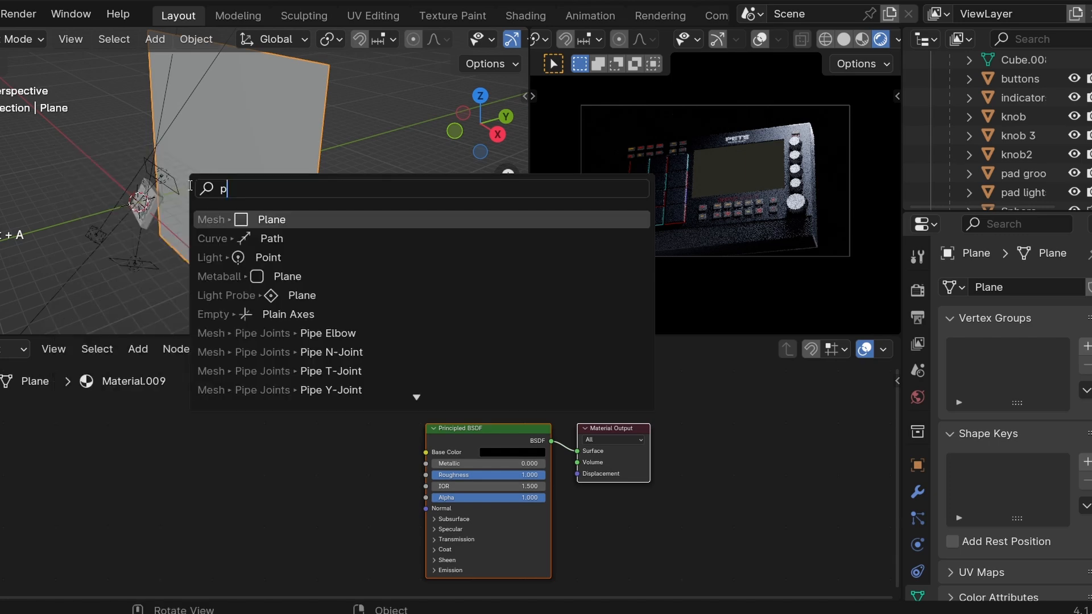
type("l")
left_click(272, 213)
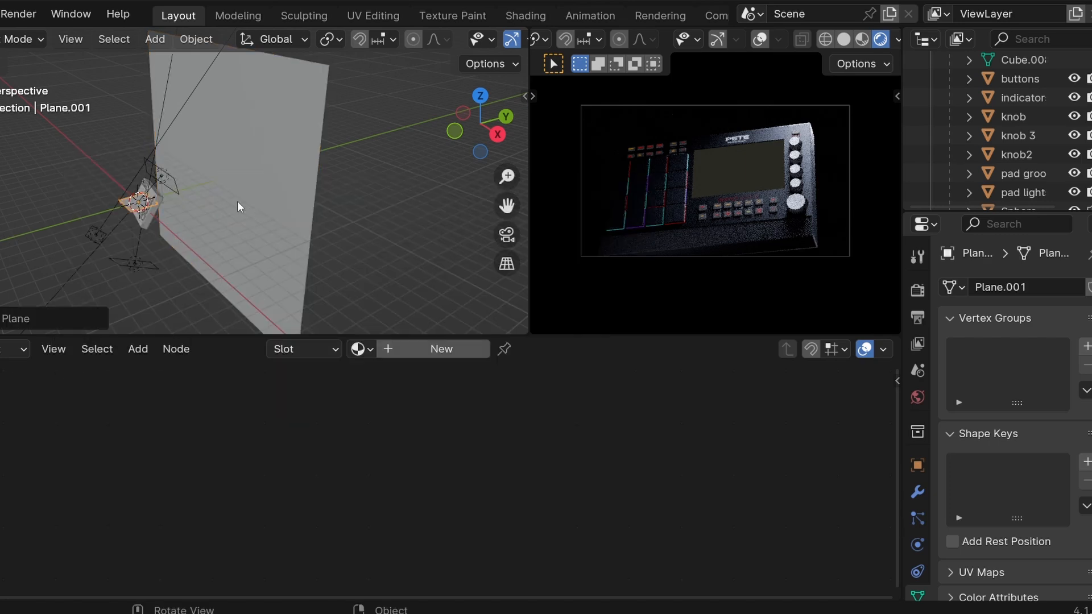
key("r")
key("x")
key("9")
key("0")
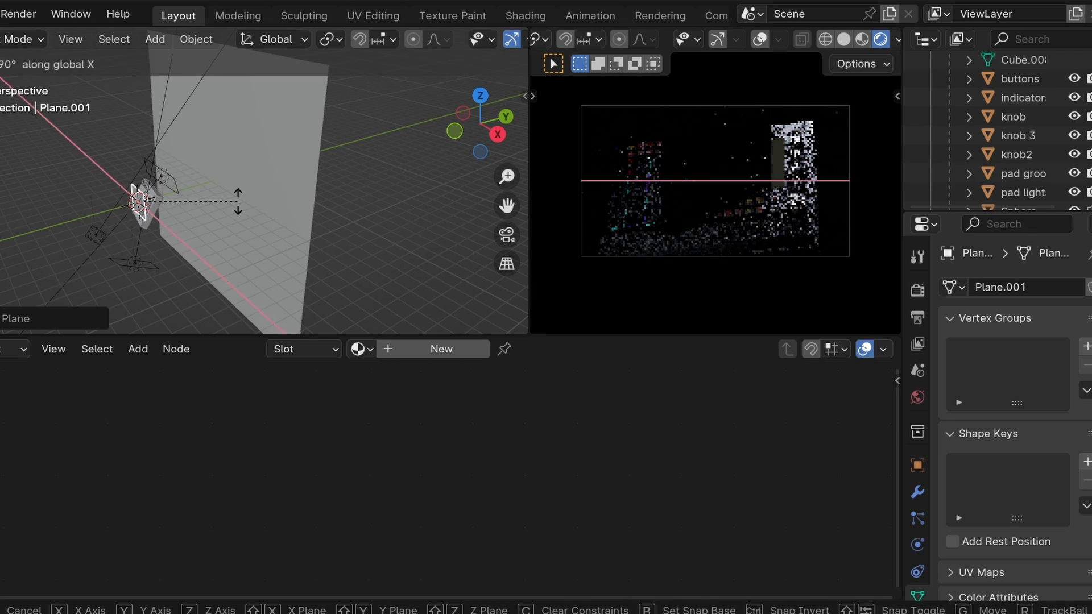
key("Return")
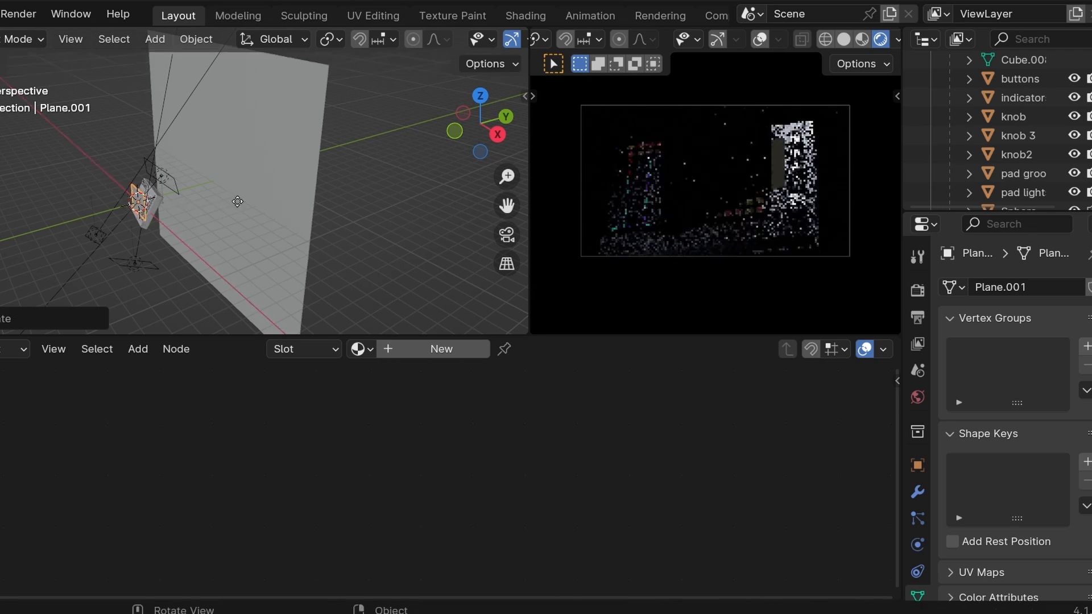
Move the second plane along Y to the front side of the device, opposite the backdrop.
key("g")
key("z")
key("y")
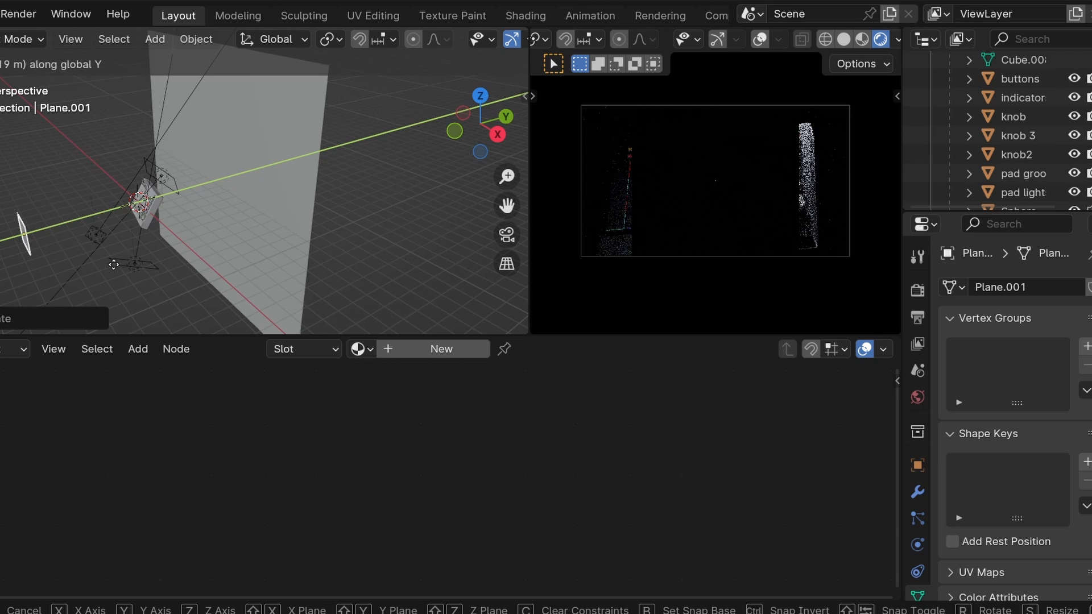
left_click(112, 268)
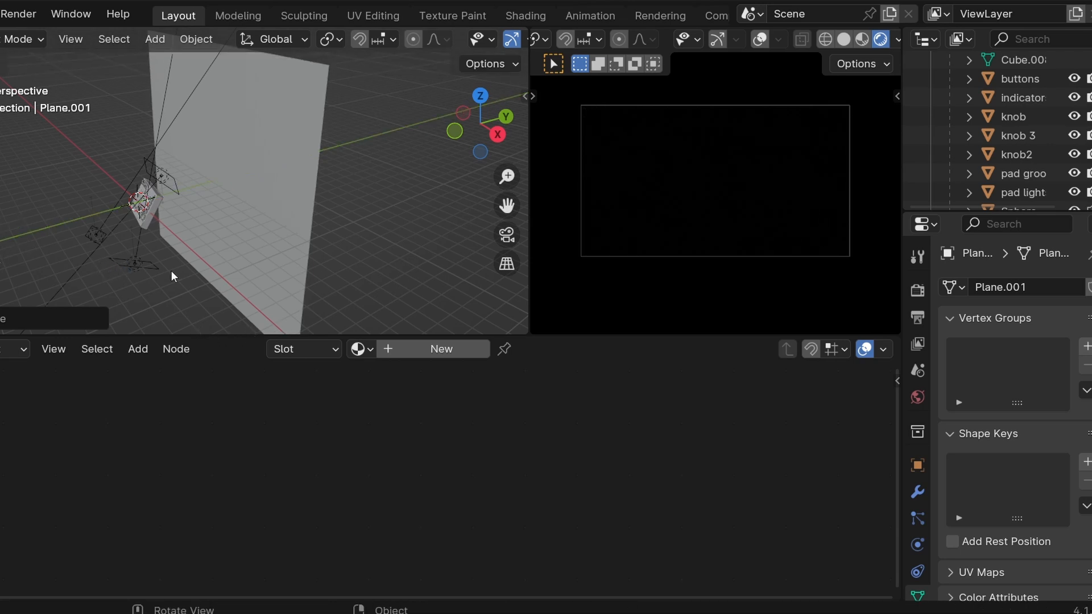
Switch the shader nodes to World and add an Environment Texture with mapping nodes feeding the Background color.
left_click(13, 348)
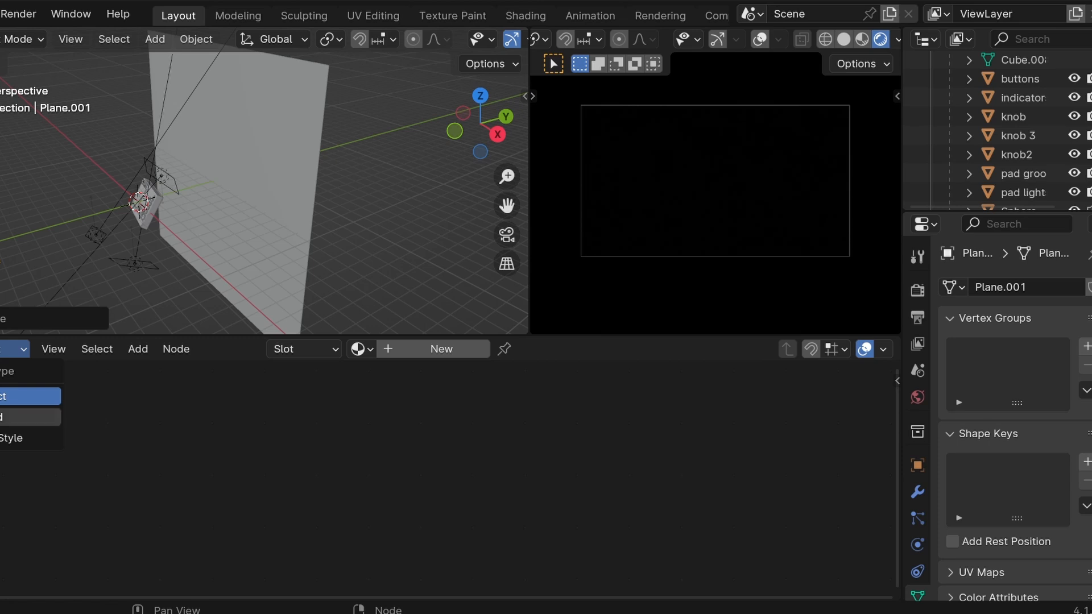
left_click(25, 417)
middle_click_drag(492, 427, 369, 486)
scroll(326, 469, "up", 4)
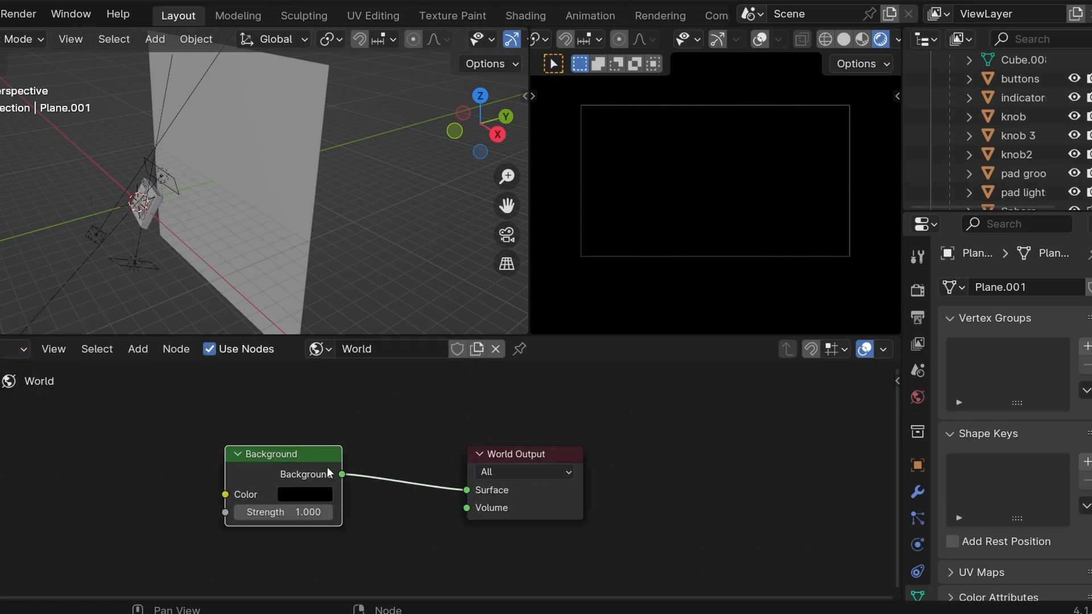
key("ctrl+t")
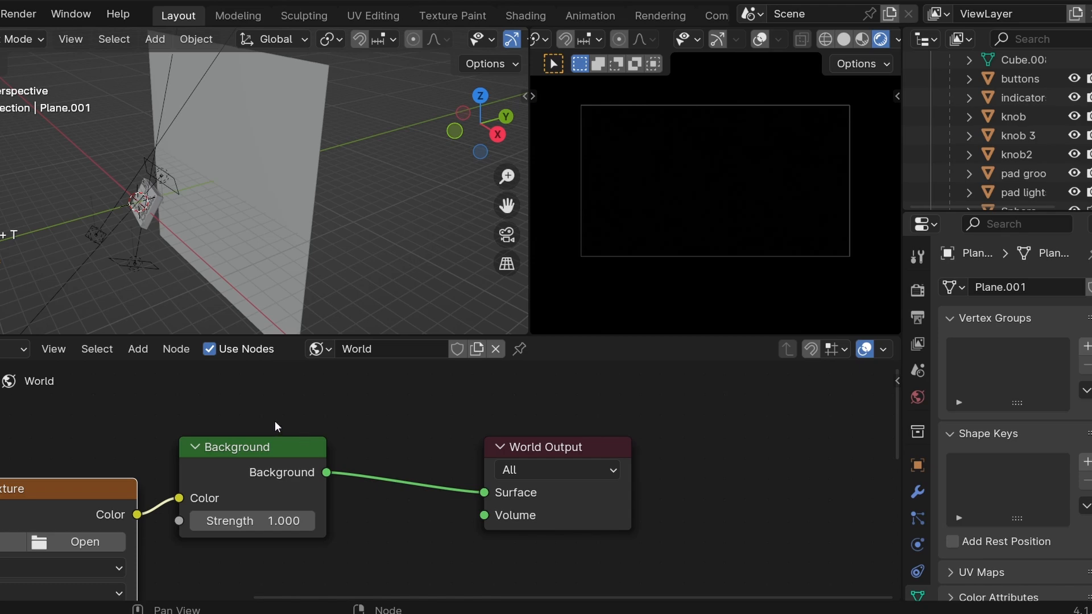
scroll(376, 442, "up", 1)
middle_click_drag(376, 442, 651, 385)
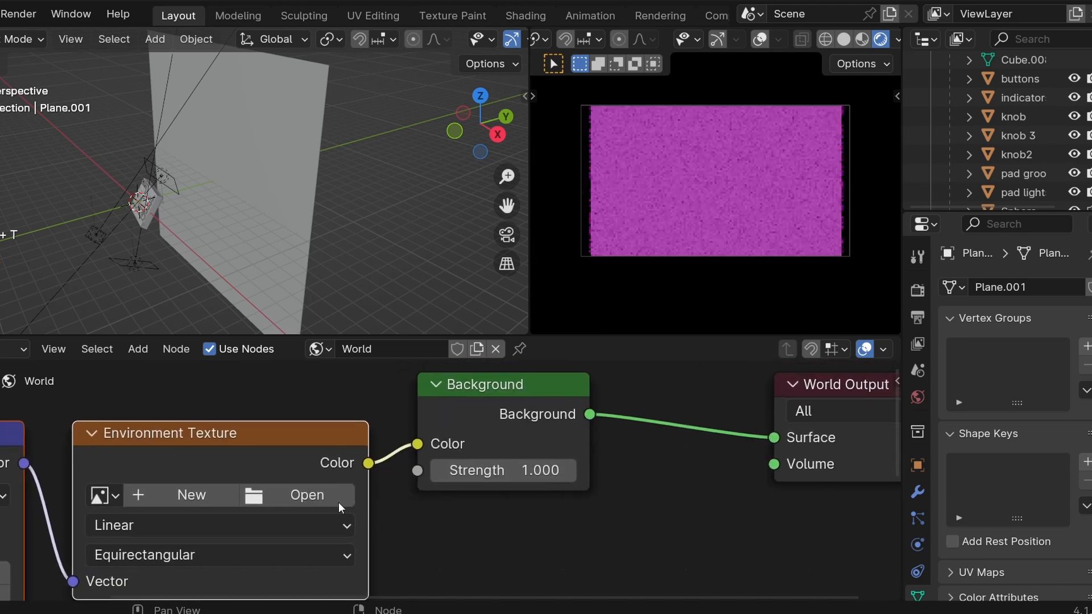
Load brown_photostudio_02_4k.exr from the HDRI Haven folder into the world's Environment Texture node.
left_click(325, 494)
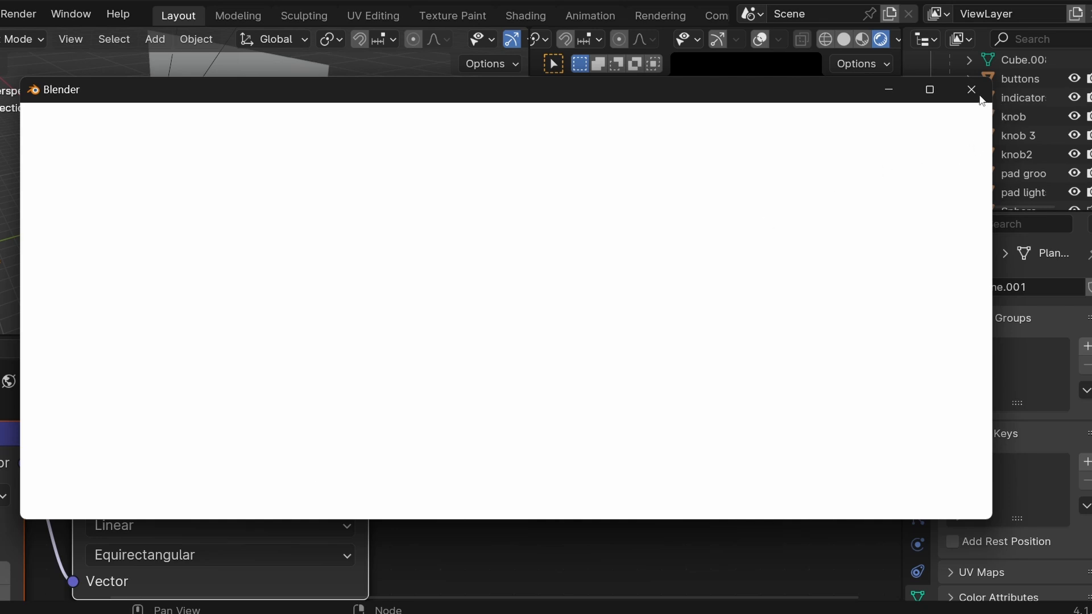
scroll(95, 427, "down", 5)
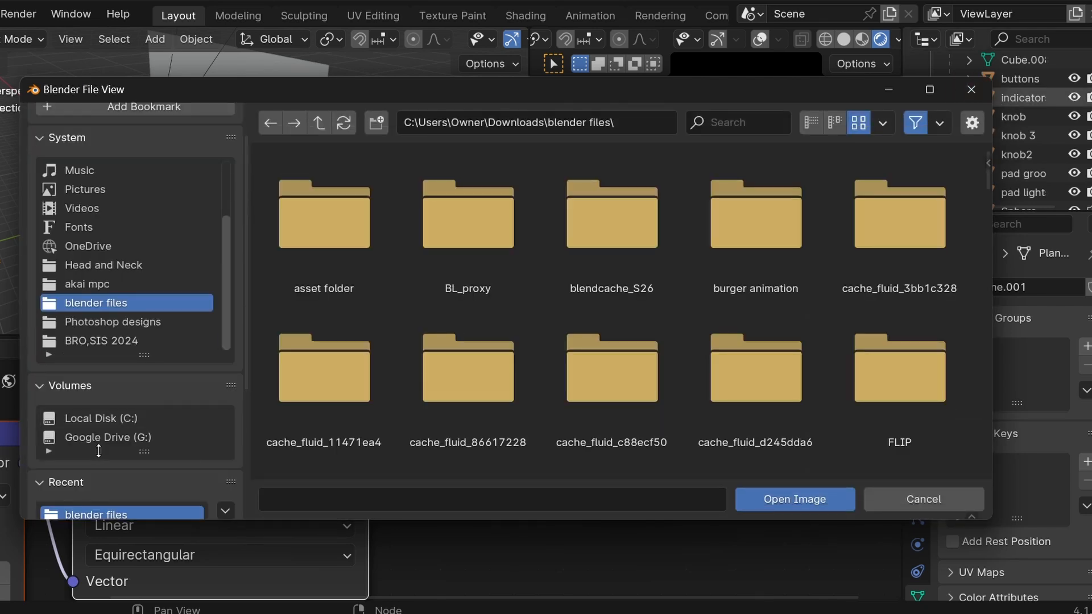
left_click(99, 453)
scroll(603, 244, "down", 3)
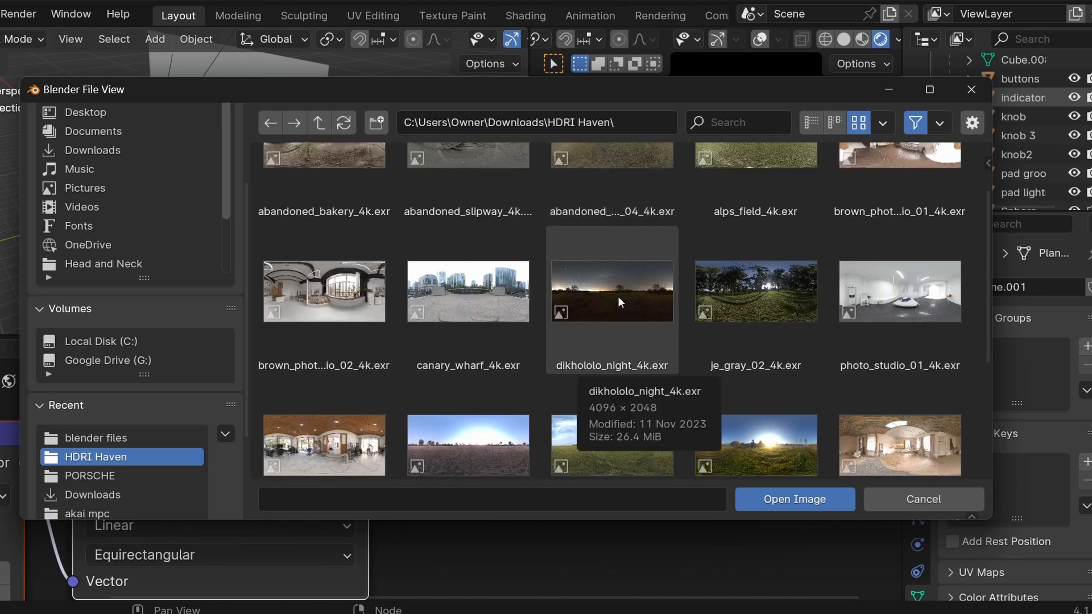
scroll(626, 324, "down", 2)
scroll(506, 290, "up", 4)
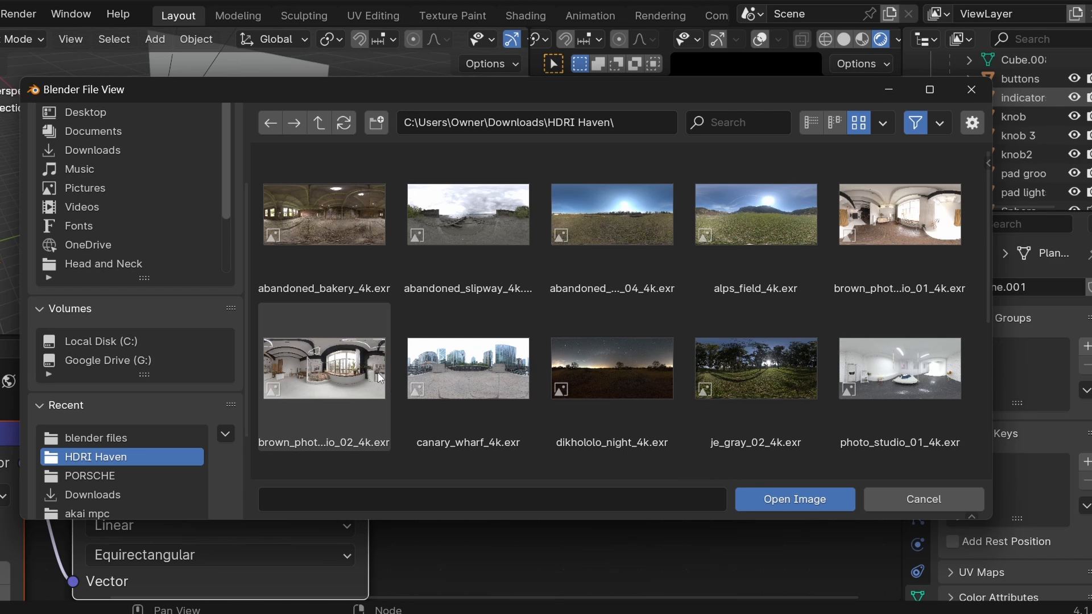
left_click(324, 370)
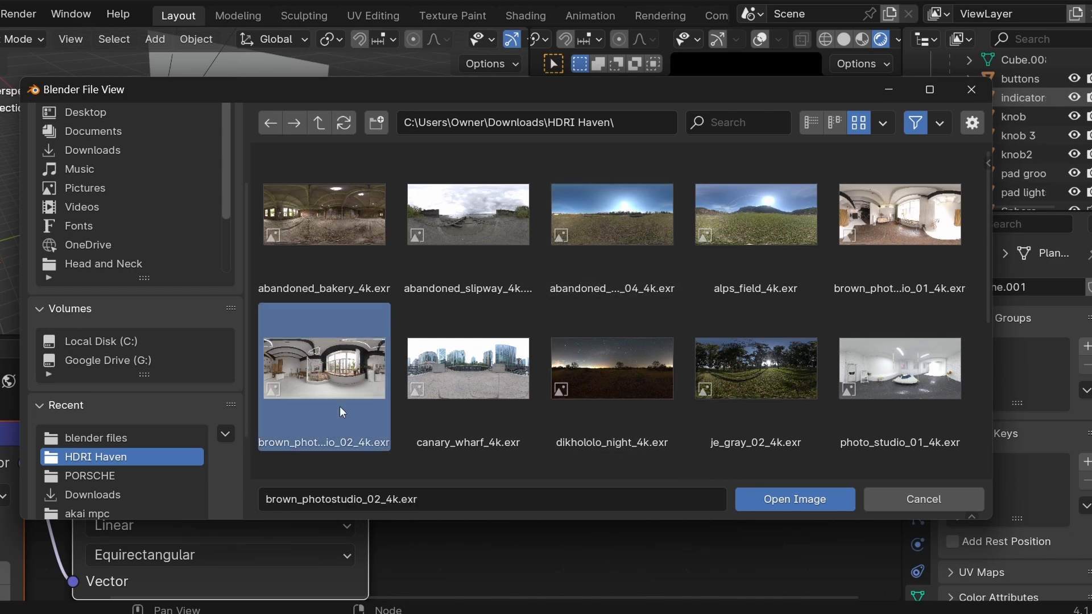
left_click(823, 498)
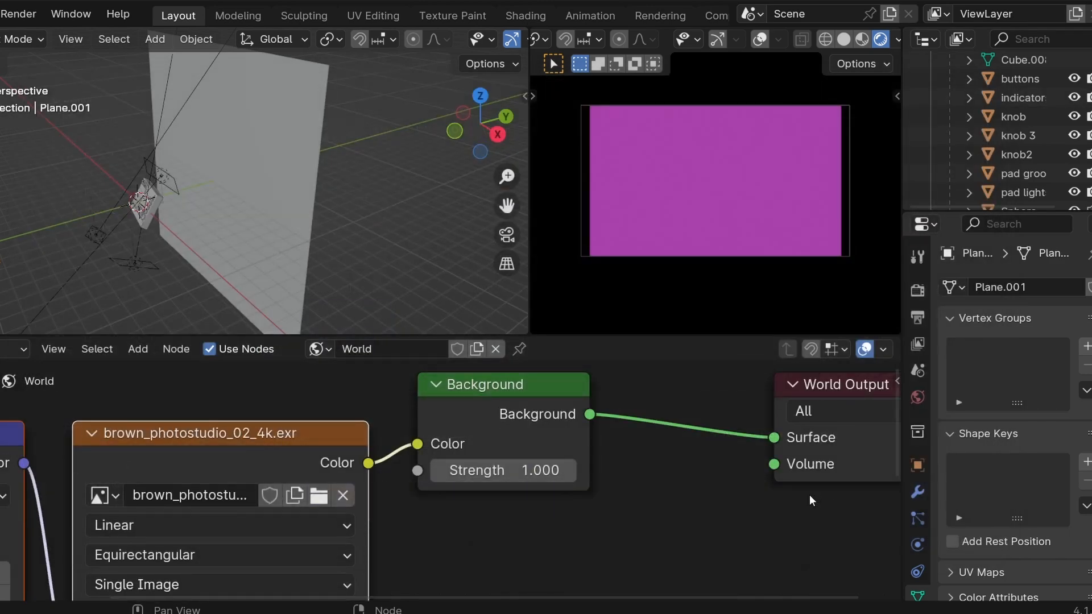
Turn off Camera ray visibility for the front plane in its object properties.
scroll(810, 495, "down", 2)
scroll(247, 323, "down", 1)
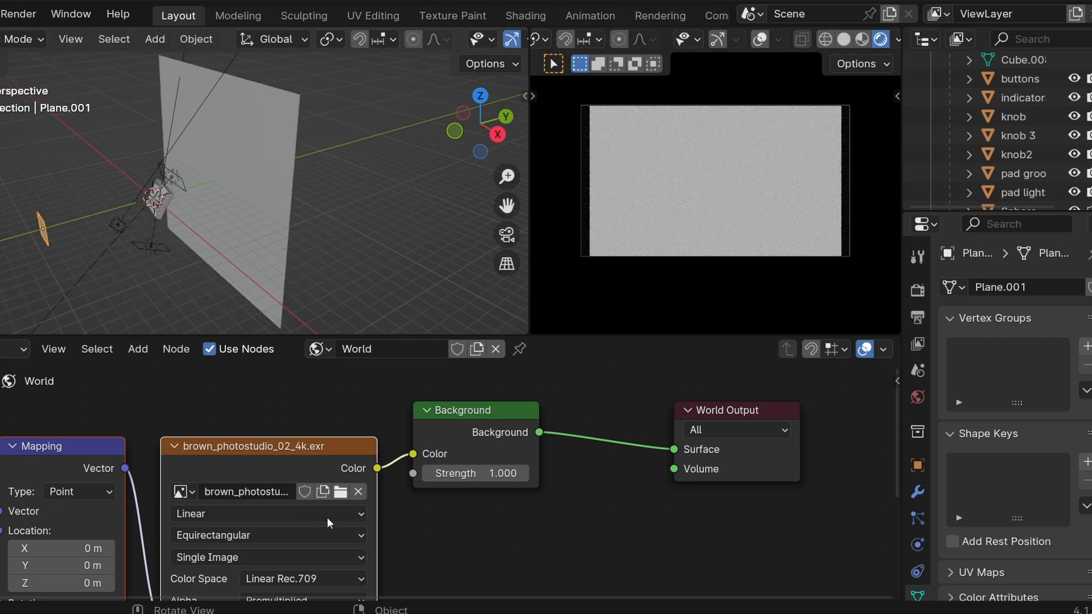
scroll(414, 503, "down", 2)
scroll(414, 496, "up", 1)
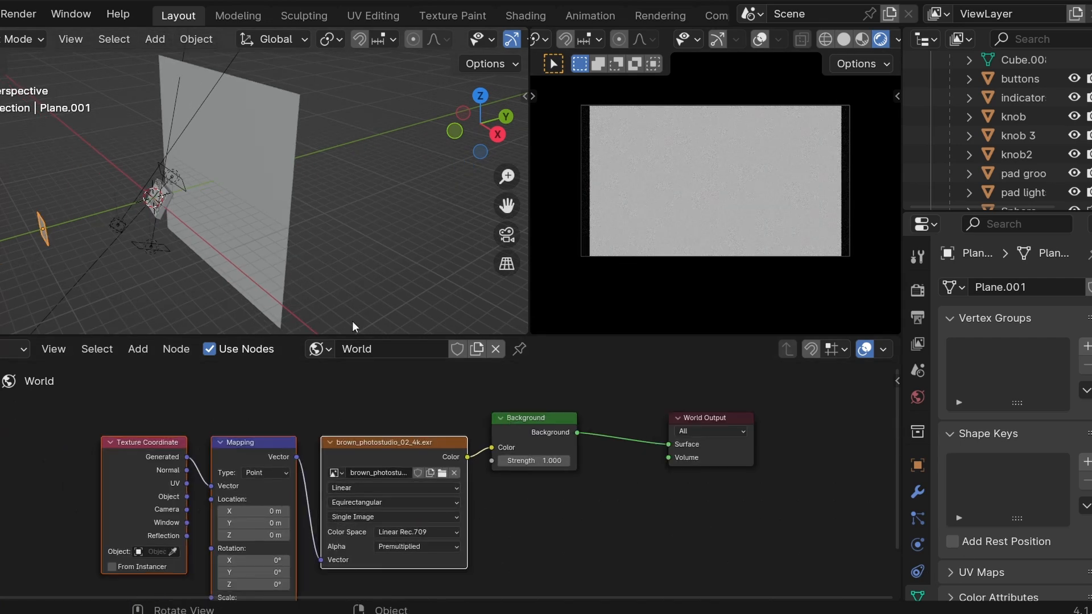
left_click(915, 467)
scroll(1012, 493, "down", 10)
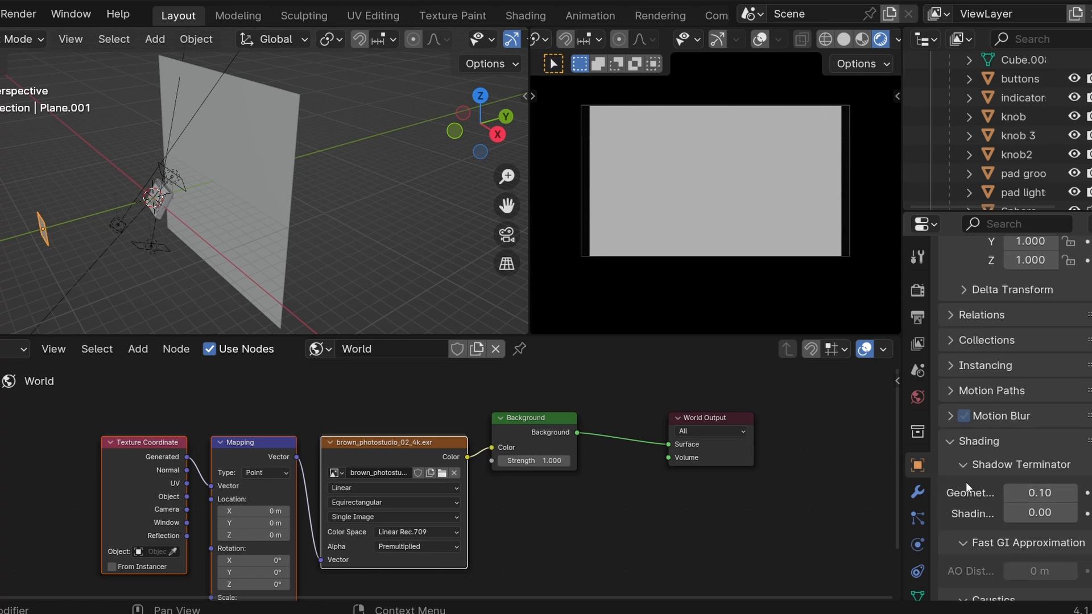
scroll(959, 447, "down", 10)
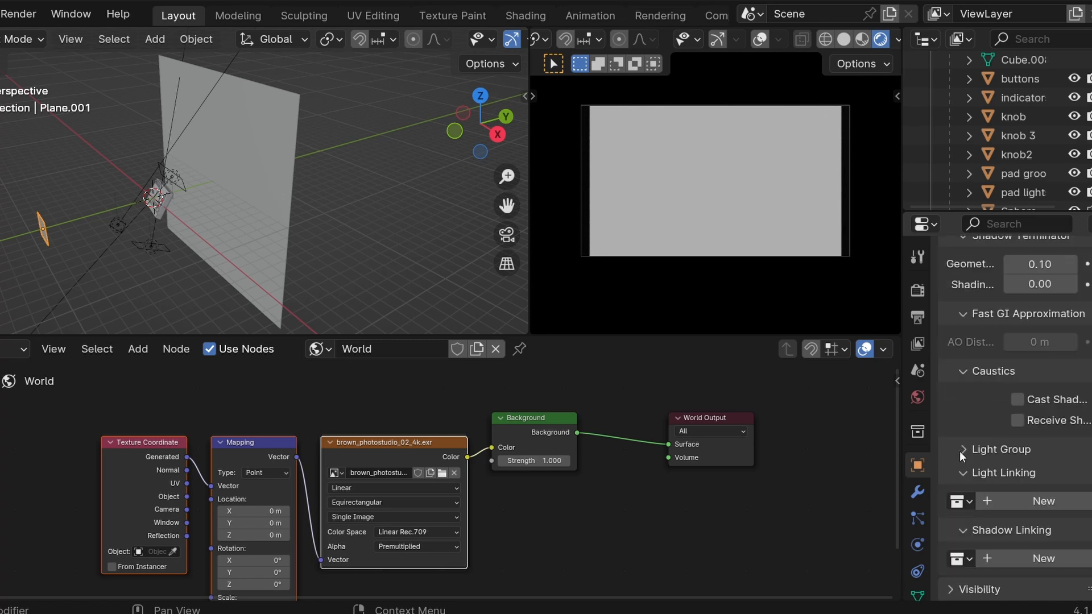
left_click(960, 513)
scroll(969, 506, "down", 10)
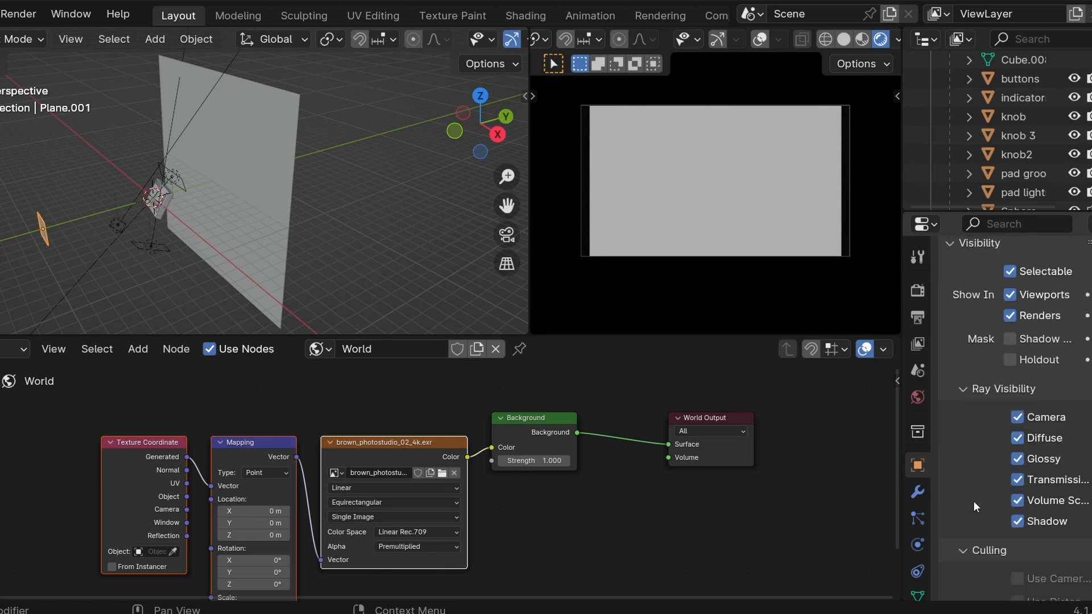
left_click(1020, 424)
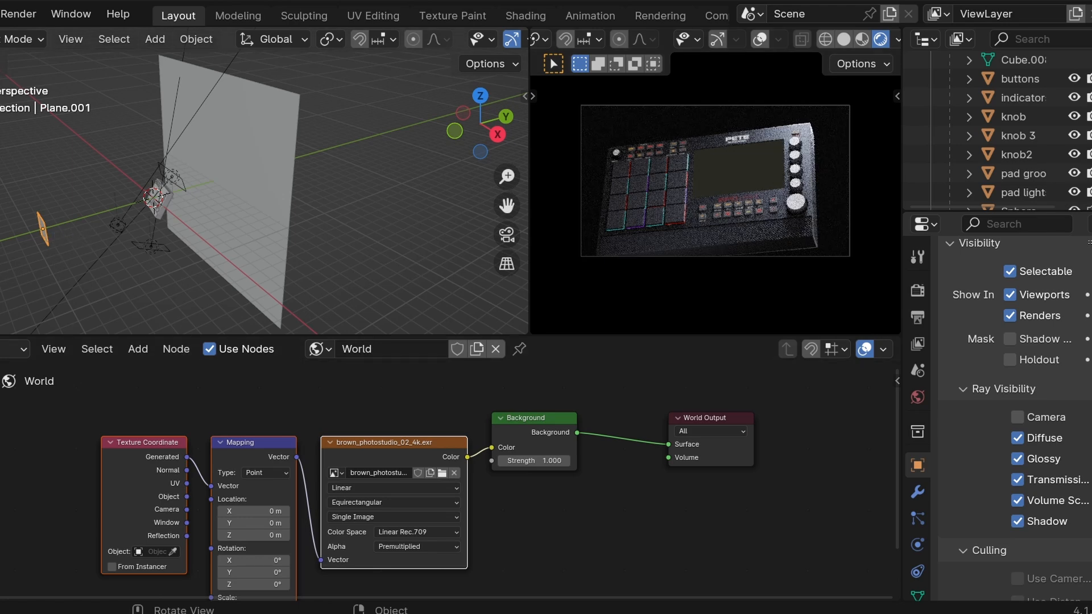
Scale the front plane up to slightly over twice its size, deleting and restoring it in between to compare the lighting.
key("s")
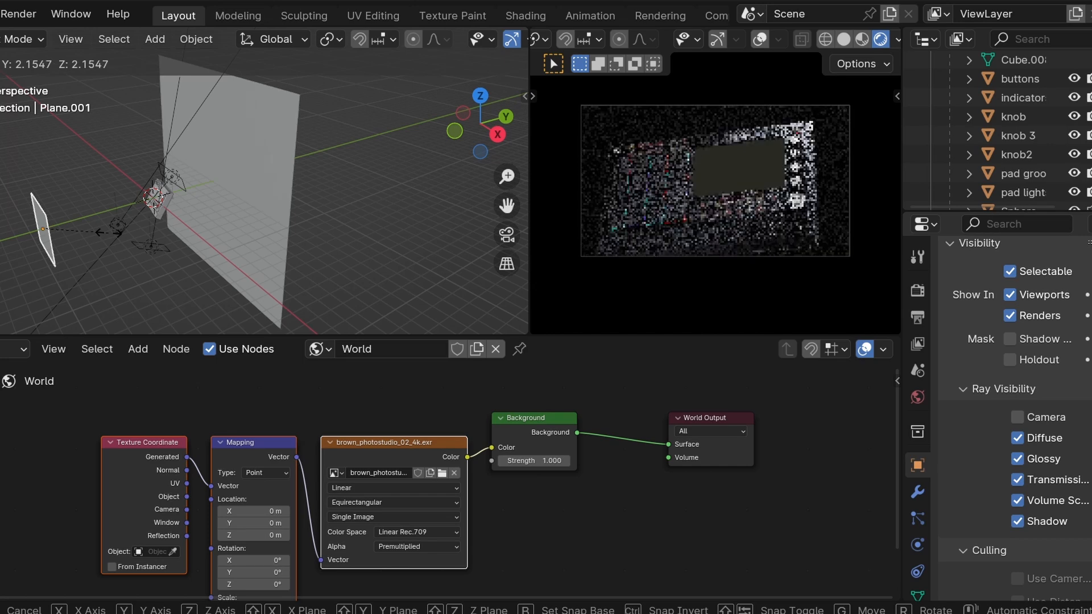
left_click(112, 235)
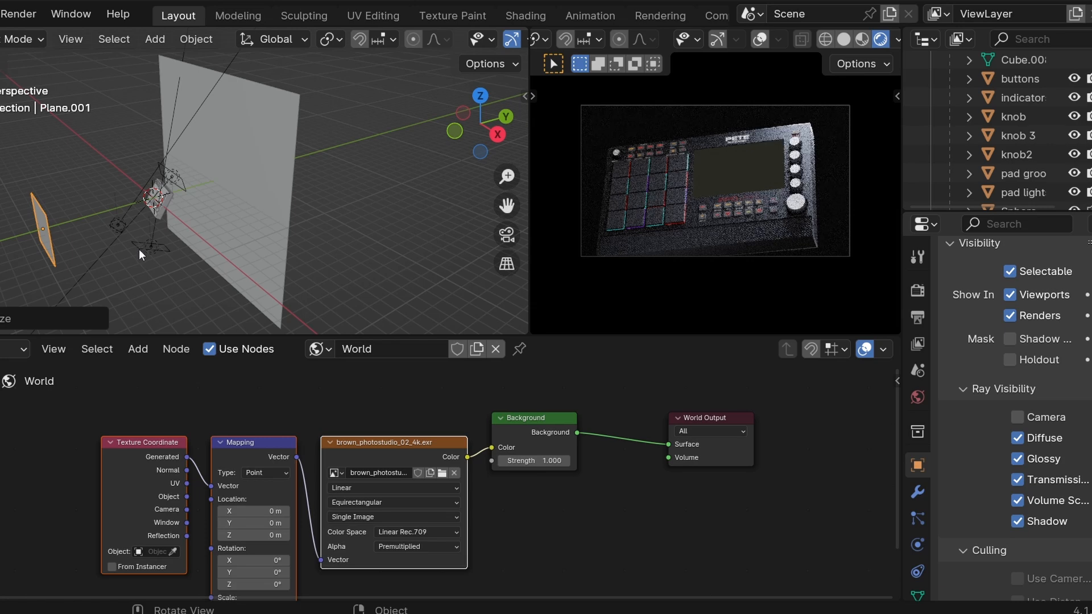
key("Delete")
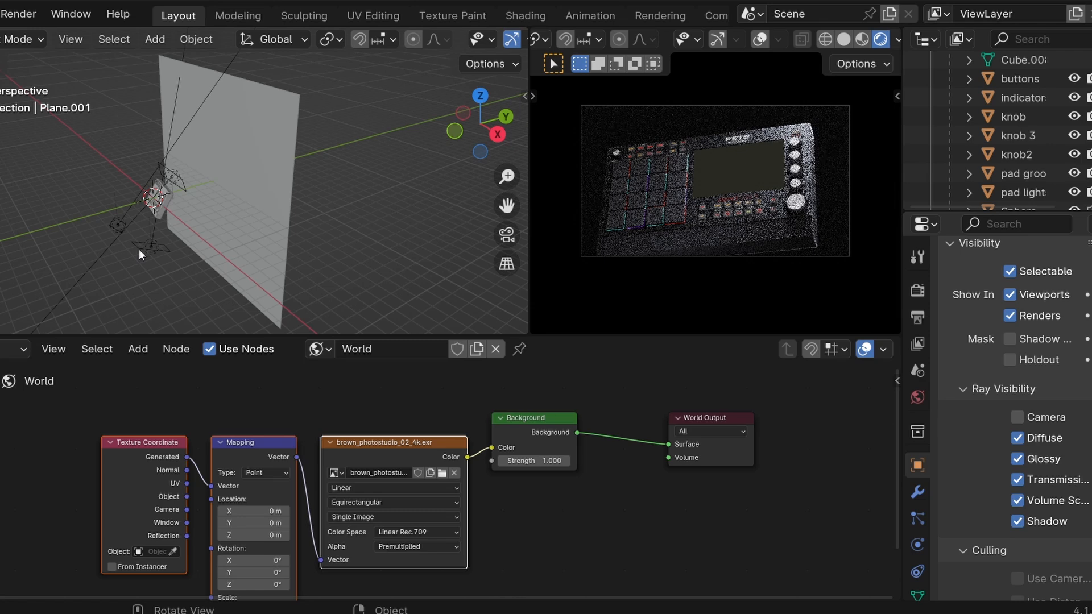
key("ctrl+z")
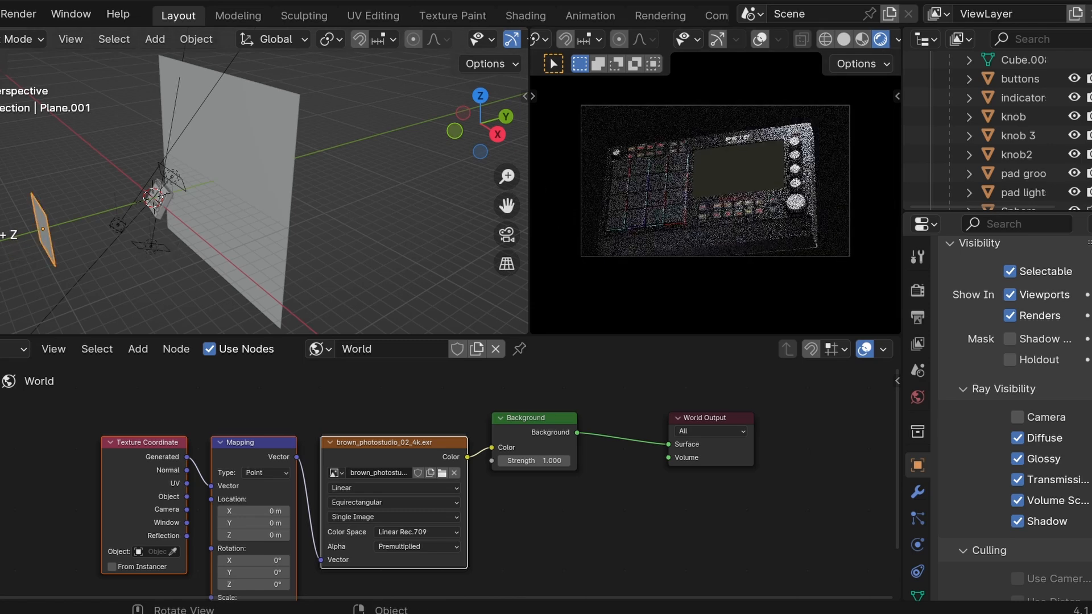
key("s")
left_click(190, 246)
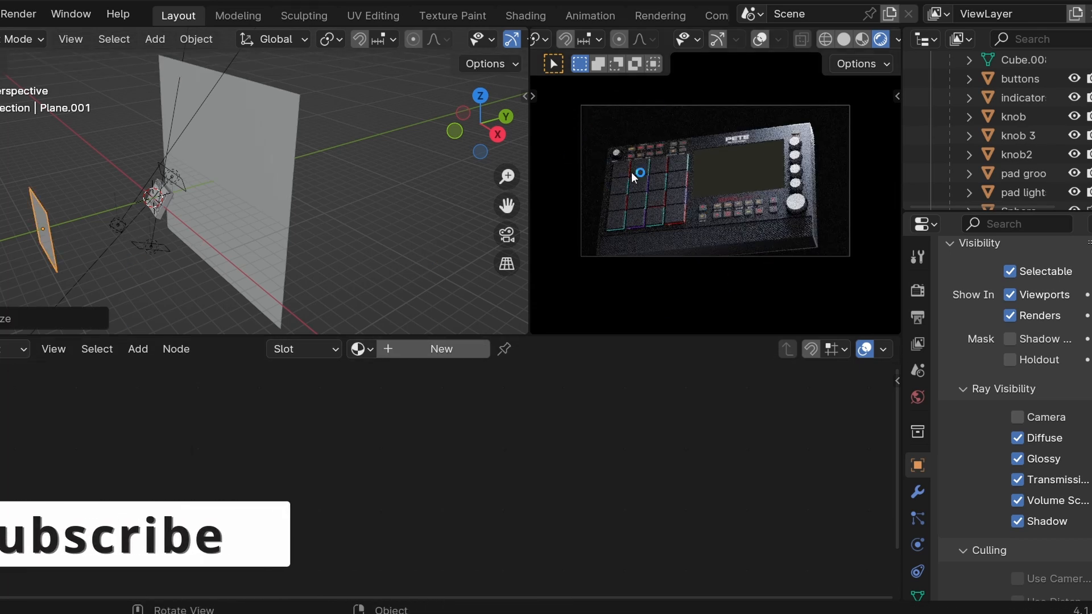
Switch the shader nodes back to World and set the Background strength to 0.8.
left_click(6, 349)
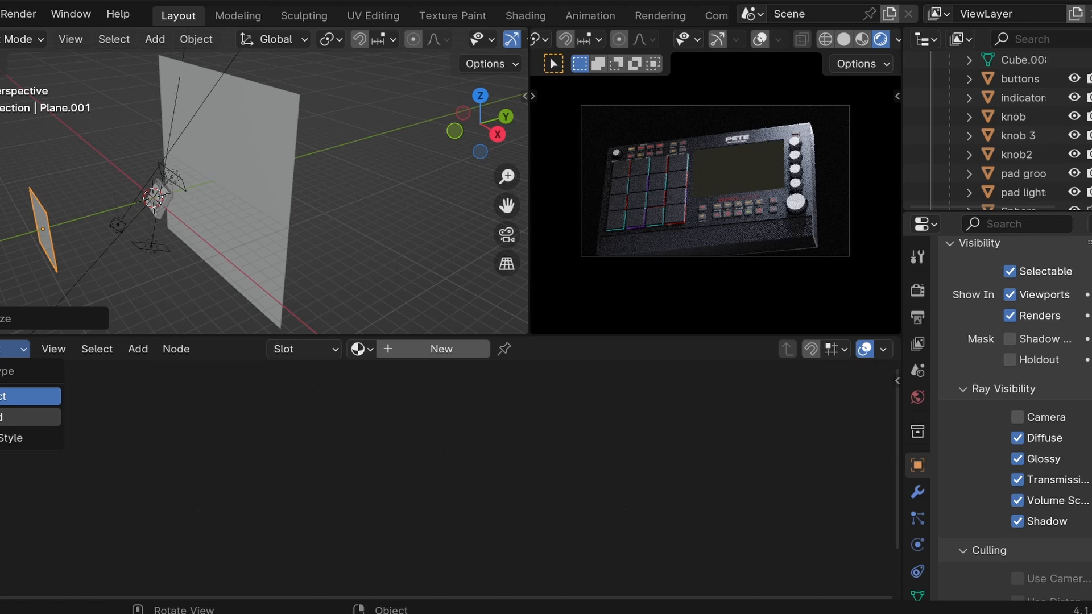
left_click(23, 416)
scroll(351, 489, "up", 3)
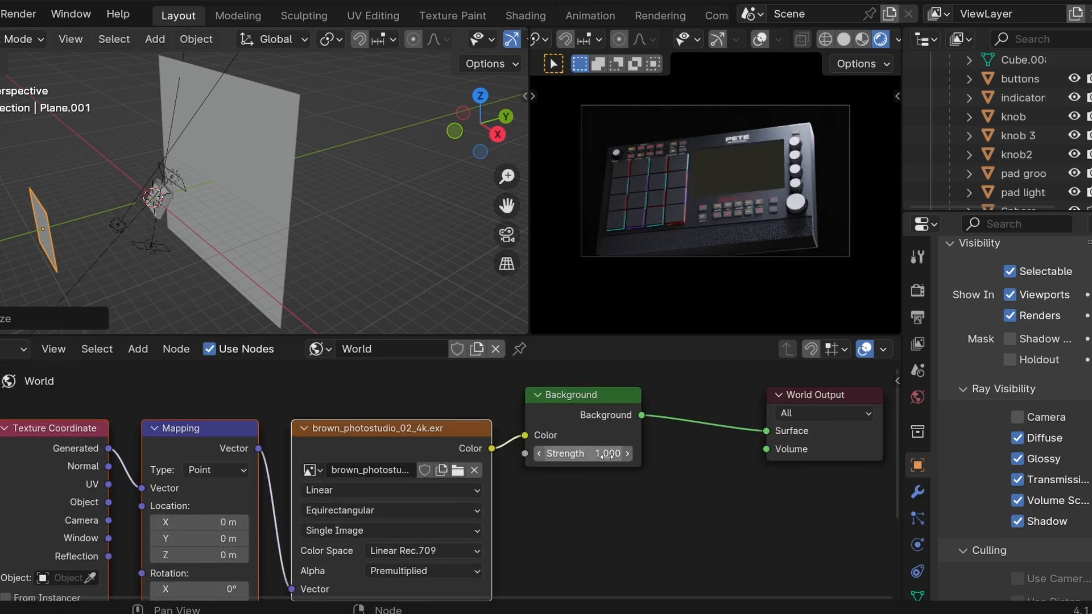
double_click(607, 455)
type(".")
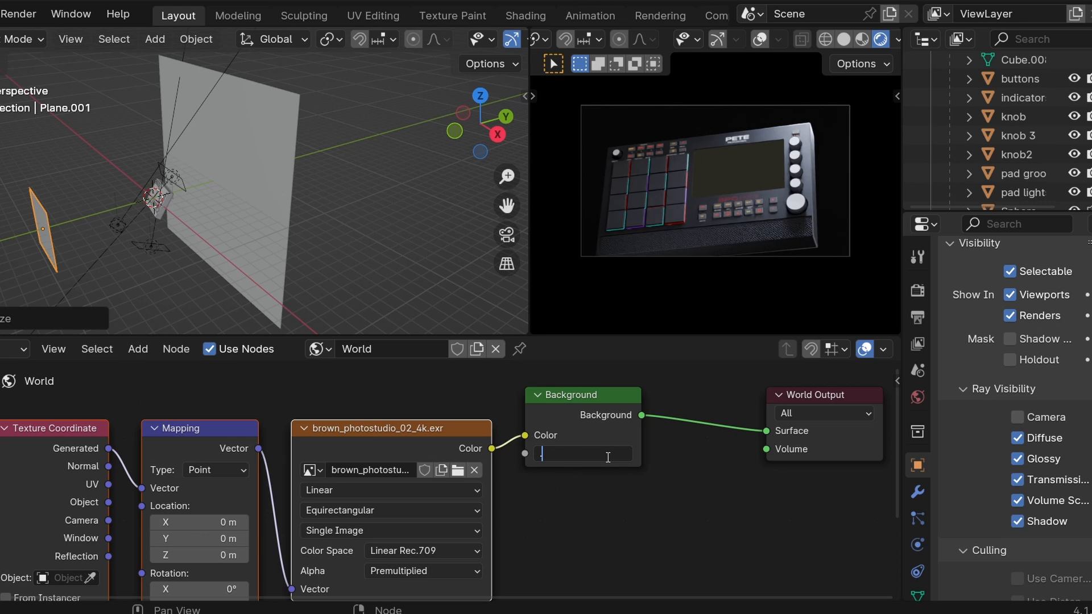
type("8")
key("Return")
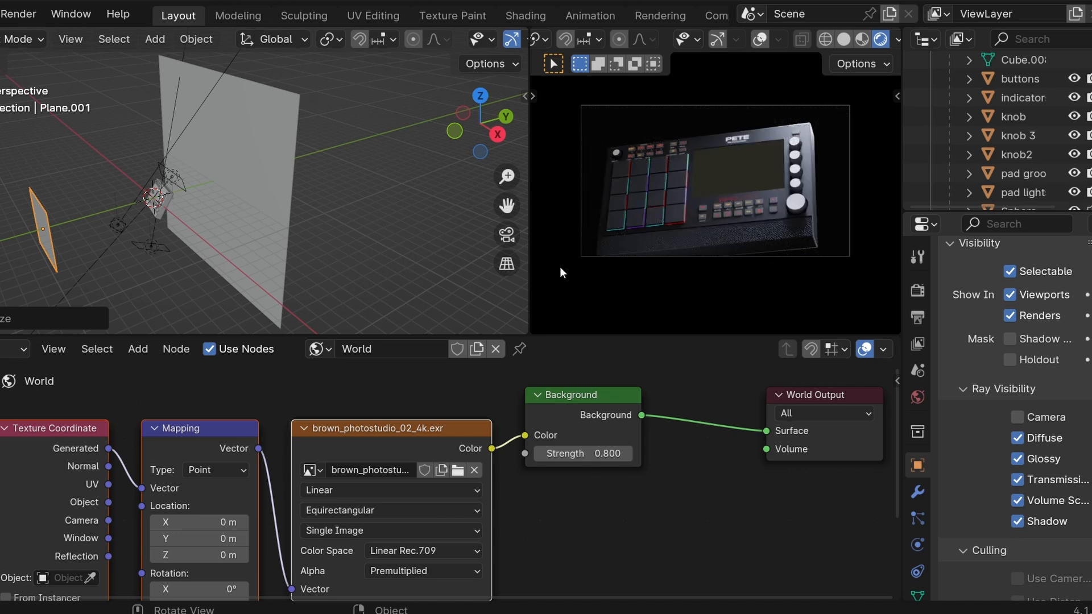
key("XF86AudioLowerVolume")
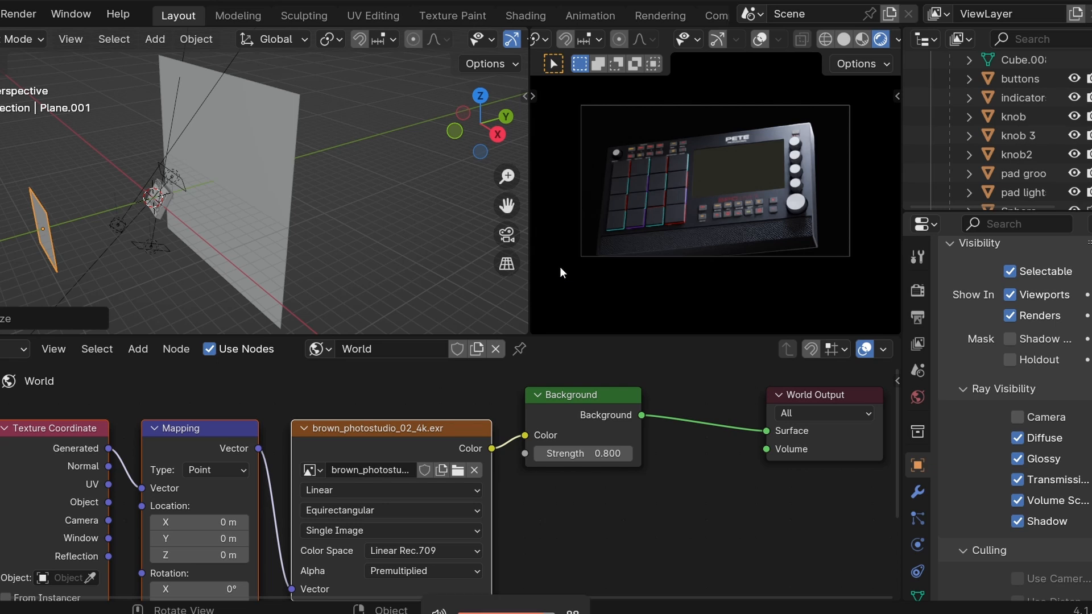